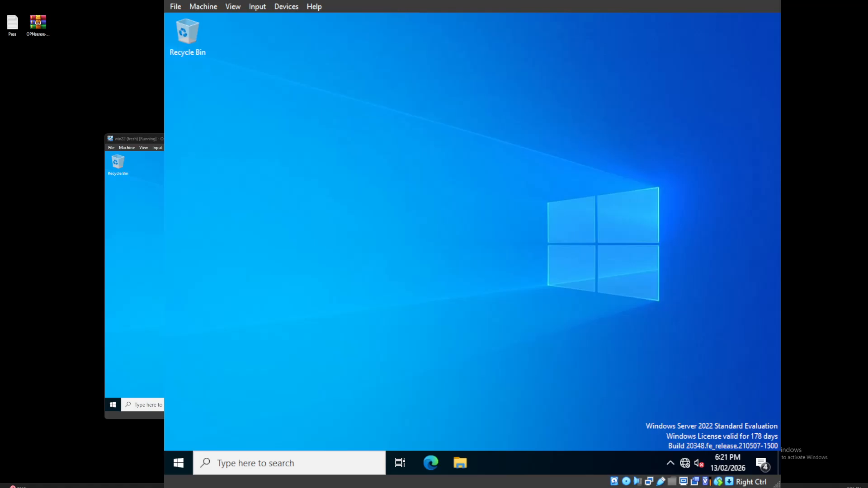
Step: Switch to the draw.io diagram and examine the overall Active Directory structure, from the organizational units to the groups
{"action": "key", "text": "alt+Tab"}
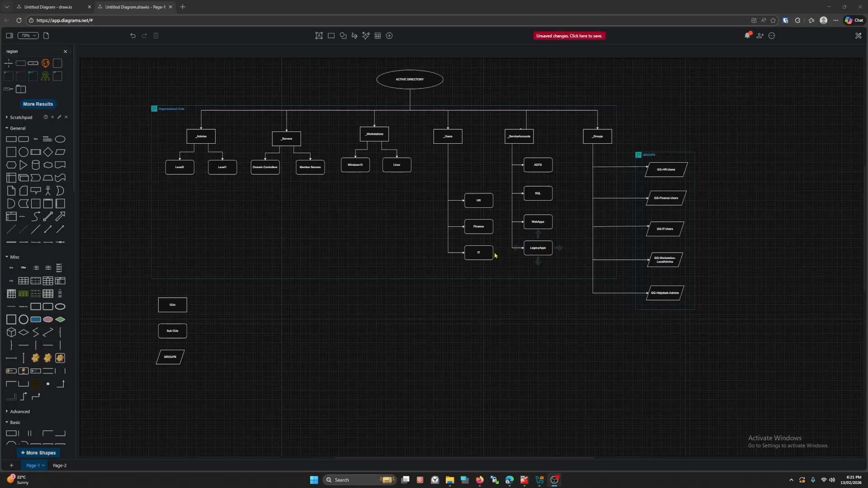
{"action": "left_click", "coordinate": [382, 279]}
{"action": "scroll", "coordinate": [420, 119], "scroll_direction": "up", "scroll_amount": 4}
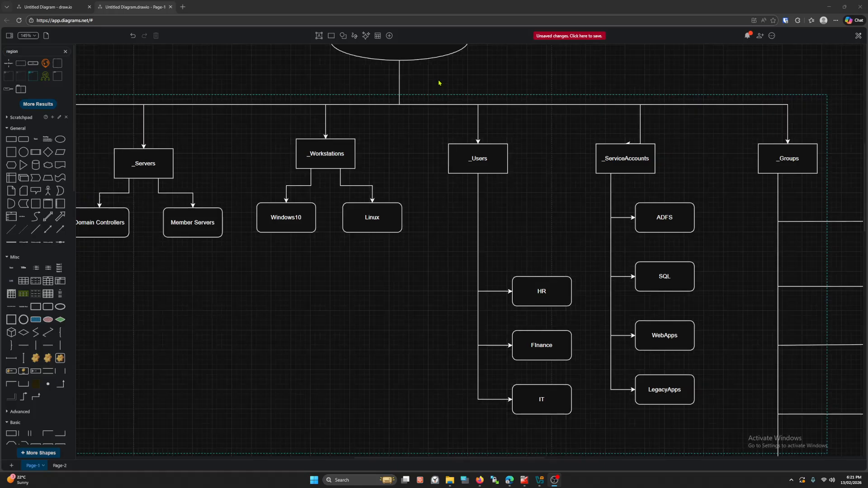
{"action": "left_click_drag", "start_coordinate": [445, 111], "coordinate": [445, 107]}
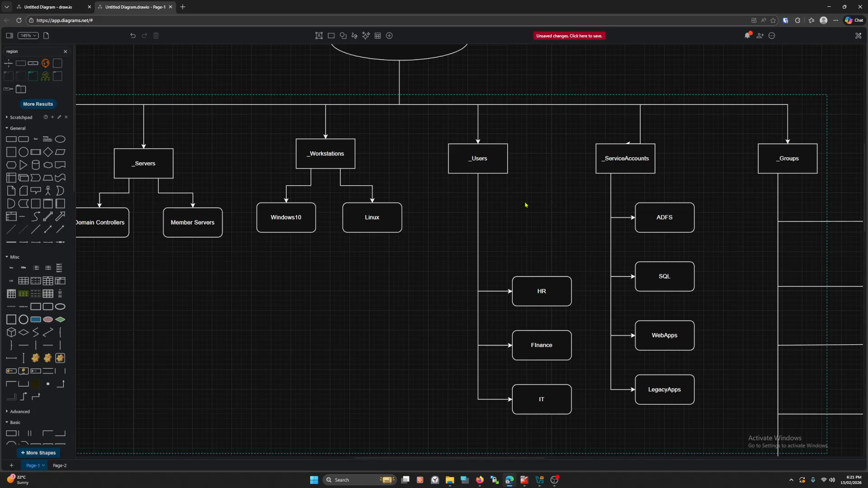
{"action": "scroll", "coordinate": [513, 104], "scroll_direction": "down", "scroll_amount": 4}
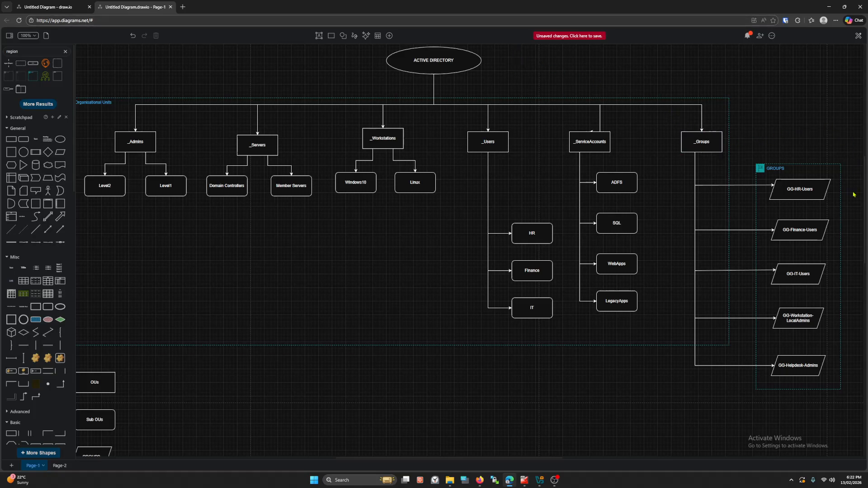
{"action": "left_click_drag", "start_coordinate": [865, 260], "coordinate": [859, 231]}
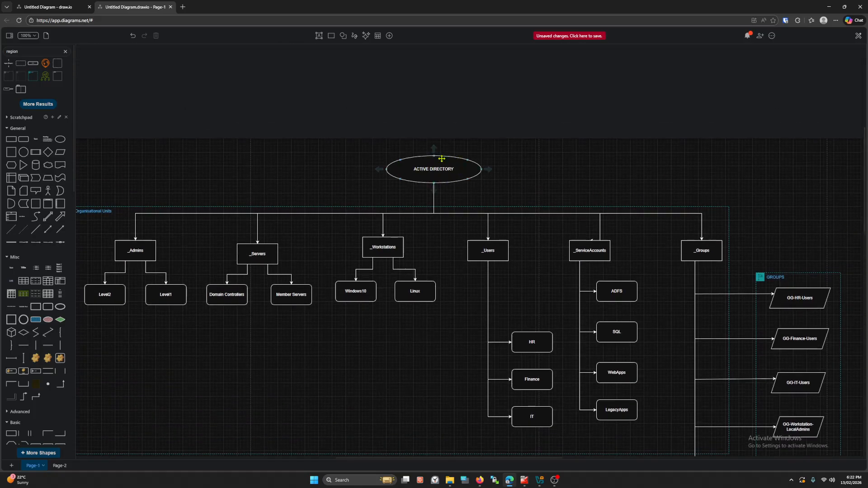
{"action": "scroll", "coordinate": [447, 195], "scroll_direction": "up", "scroll_amount": 1}
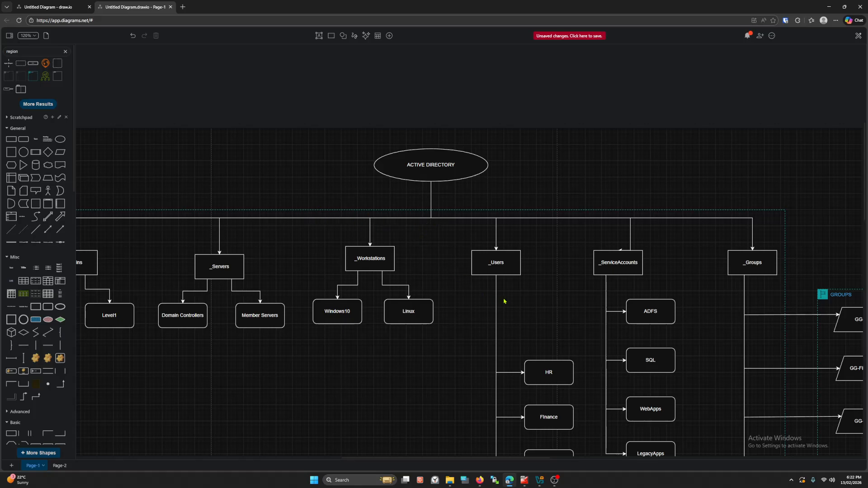
{"action": "scroll", "coordinate": [504, 300], "scroll_direction": "down", "scroll_amount": 1}
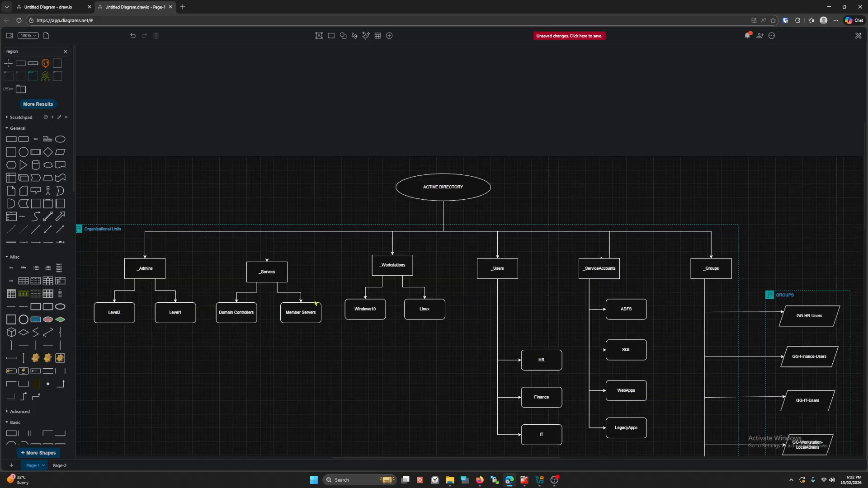
Step: Examine the diagram's top-level OUs: _Admins, _Servers, _Workstations, _ServiceAccounts and _Groups
{"action": "left_click", "coordinate": [146, 275]}
{"action": "left_click", "coordinate": [269, 273]}
{"action": "left_click", "coordinate": [394, 268]}
{"action": "left_click", "coordinate": [594, 269]}
{"action": "left_click", "coordinate": [712, 269]}
{"action": "left_click", "coordinate": [153, 344]}
{"action": "left_click_drag", "start_coordinate": [359, 460], "coordinate": [307, 459]}
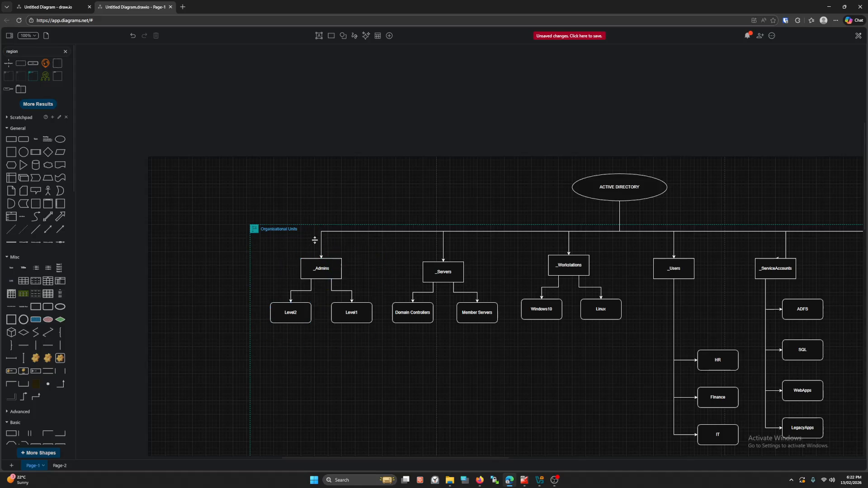
Step: Examine the sub-OUs under _Admins and the Domain Controllers sub-OU under _Servers
{"action": "left_click", "coordinate": [328, 262]}
{"action": "left_click", "coordinate": [352, 317]}
{"action": "left_click", "coordinate": [355, 355]}
{"action": "left_click", "coordinate": [403, 321]}
{"action": "left_click", "coordinate": [422, 352]}
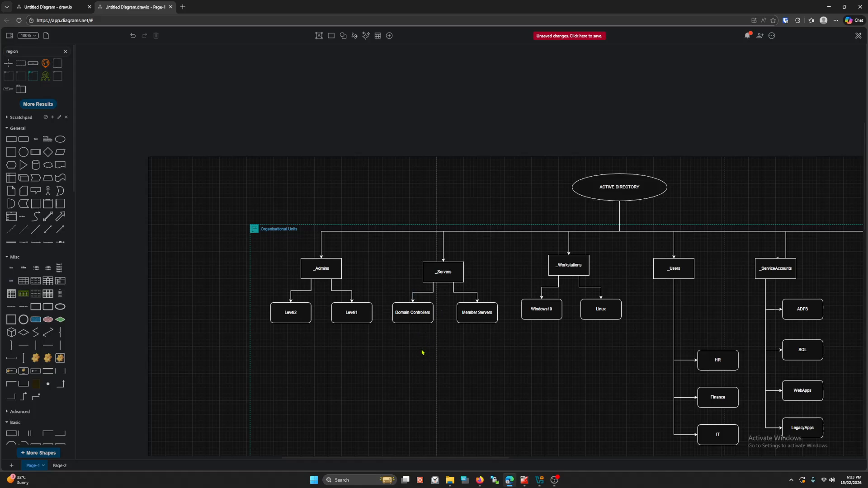
{"action": "left_click", "coordinate": [410, 323]}
{"action": "left_click_drag", "start_coordinate": [411, 325], "coordinate": [416, 350]}
{"action": "key", "text": "Delete"}
Step: Add a diamond shape below the Domain Controllers box and link it with an arrow from that box
{"action": "mouse_move", "coordinate": [25, 154]}
{"action": "mouse_move", "coordinate": [22, 179]}
{"action": "left_click_drag", "start_coordinate": [48, 152], "coordinate": [411, 345]}
{"action": "left_click", "coordinate": [420, 319]}
{"action": "left_click", "coordinate": [413, 352]}
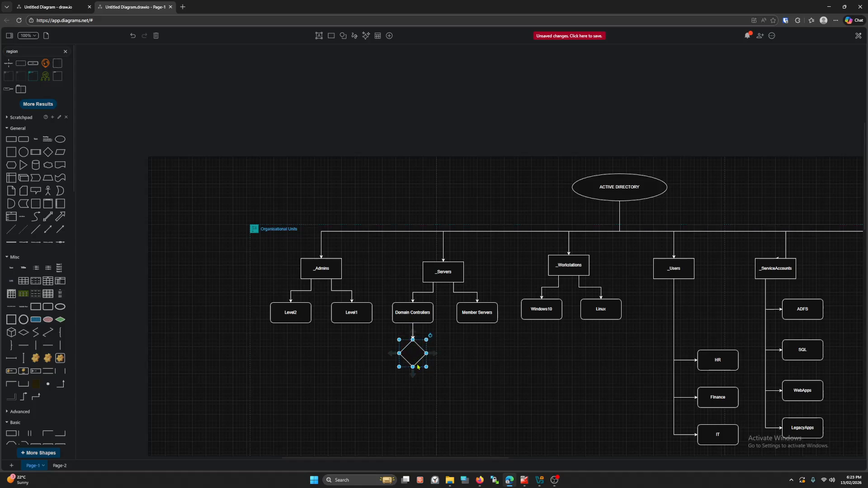
Step: Label the diamond below Domain Controllers "WinS22"
{"action": "double_click", "coordinate": [414, 355]}
{"action": "type", "text": "WinS22"}
{"action": "left_click", "coordinate": [474, 388]}
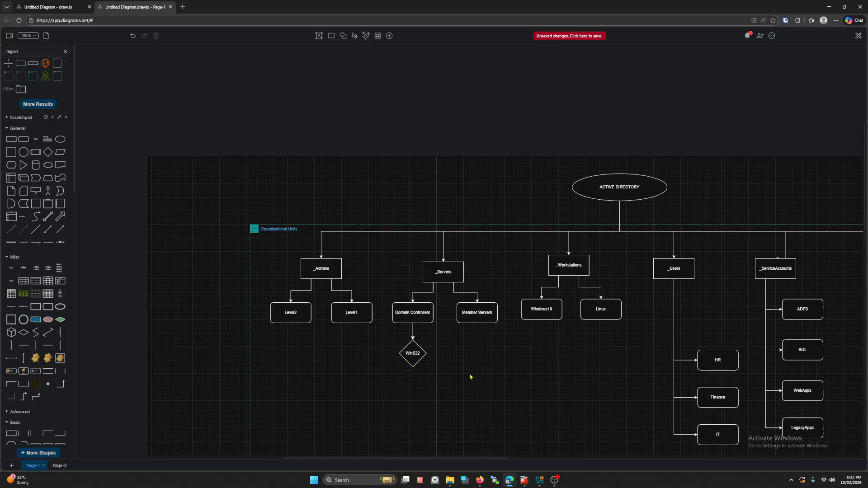
Step: Trace the path from _Servers through Domain Controllers to WinS22 and examine the Windows10 sub-OU
{"action": "left_click", "coordinate": [446, 275]}
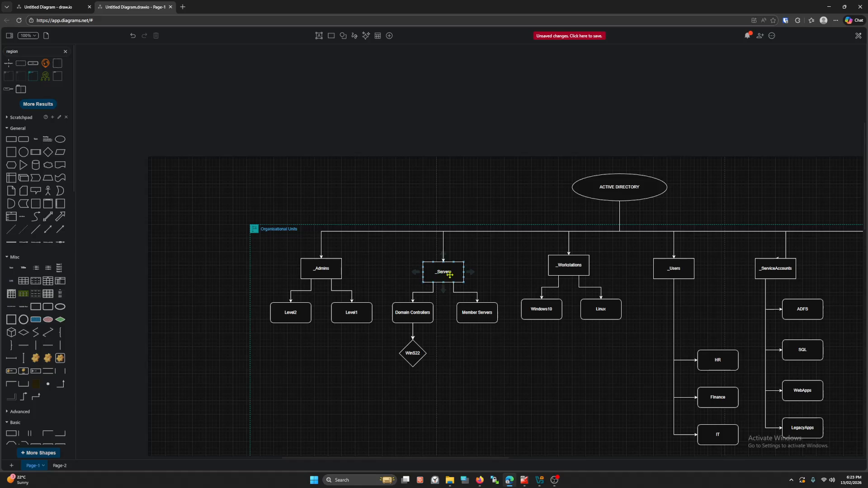
{"action": "left_click", "coordinate": [425, 318]}
{"action": "left_click", "coordinate": [407, 349]}
{"action": "left_click", "coordinate": [502, 384]}
{"action": "mouse_move", "coordinate": [567, 309]}
{"action": "left_click", "coordinate": [545, 315]}
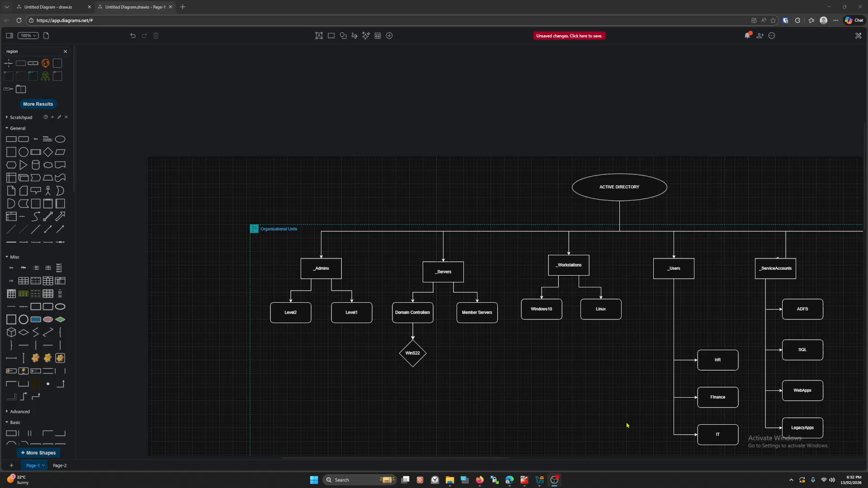
Step: Examine the sub-OUs under _Users and _ServiceAccounts in the diagram
{"action": "left_click_drag", "start_coordinate": [481, 462], "coordinate": [525, 461]}
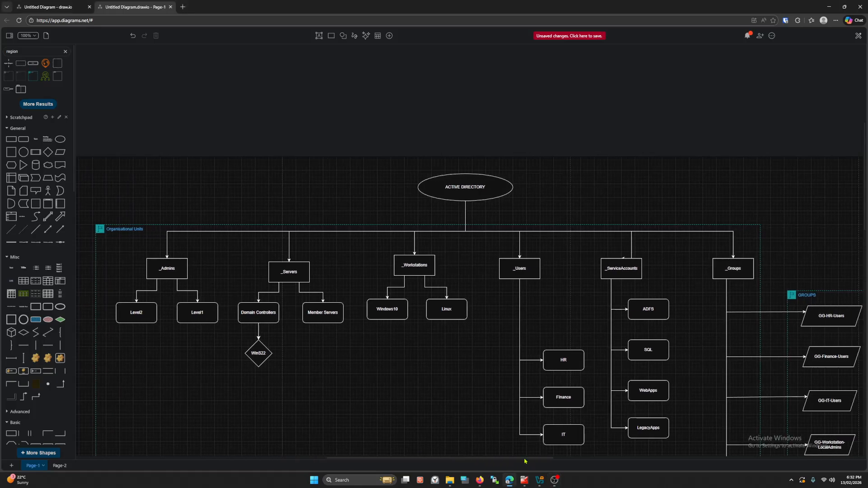
{"action": "left_click", "coordinate": [568, 363]}
{"action": "scroll", "coordinate": [863, 230], "scroll_direction": "down", "scroll_amount": 4}
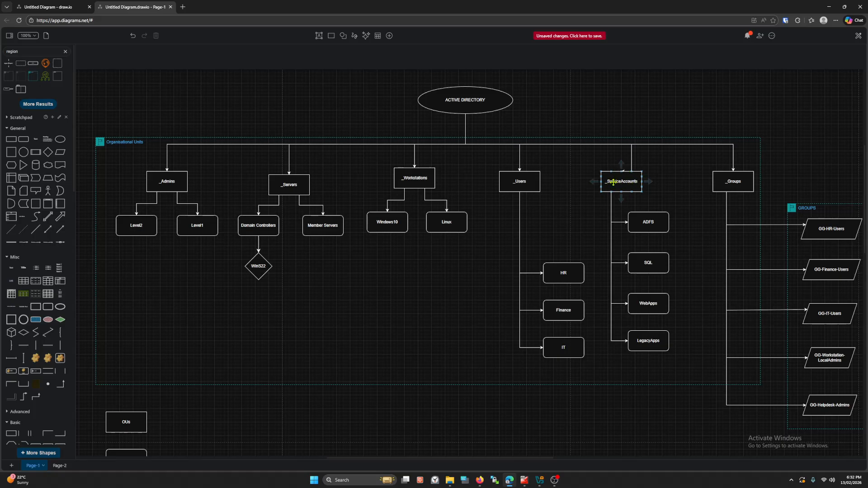
{"action": "left_click", "coordinate": [621, 204]}
{"action": "left_click", "coordinate": [648, 221]}
{"action": "scroll", "coordinate": [589, 321], "scroll_direction": "right", "scroll_amount": 5}
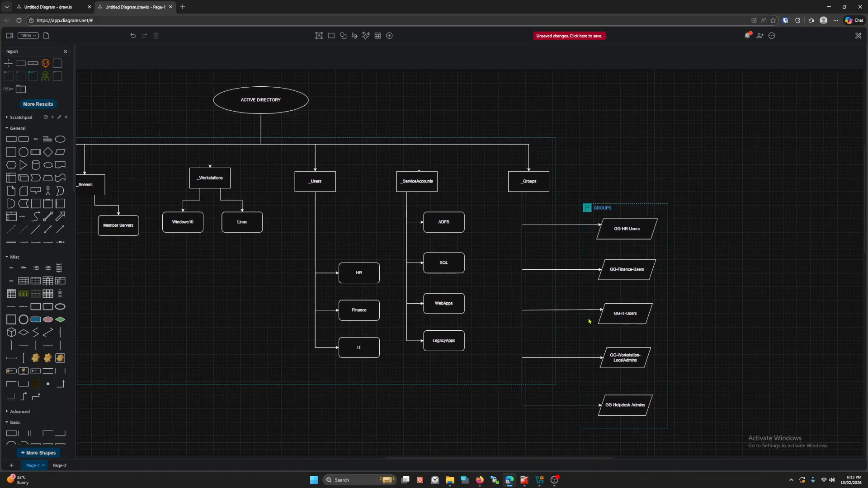
Step: Examine the _Groups OU and its linked groups, from GG-HR-Users to GG-Helpdesk-Admins
{"action": "left_click", "coordinate": [527, 187]}
{"action": "left_click", "coordinate": [520, 212]}
{"action": "left_click", "coordinate": [625, 232]}
{"action": "left_click", "coordinate": [628, 271]}
{"action": "left_click", "coordinate": [621, 363]}
{"action": "left_click", "coordinate": [629, 413]}
{"action": "left_click", "coordinate": [600, 441]}
Step: Examine the shape legend for OUs, Sub OUs and GROUPS, and compare it with the top-level OUs
{"action": "left_click_drag", "start_coordinate": [609, 460], "coordinate": [505, 461]}
{"action": "left_click", "coordinate": [850, 190]}
{"action": "scroll", "coordinate": [865, 186], "scroll_direction": "down", "scroll_amount": 4}
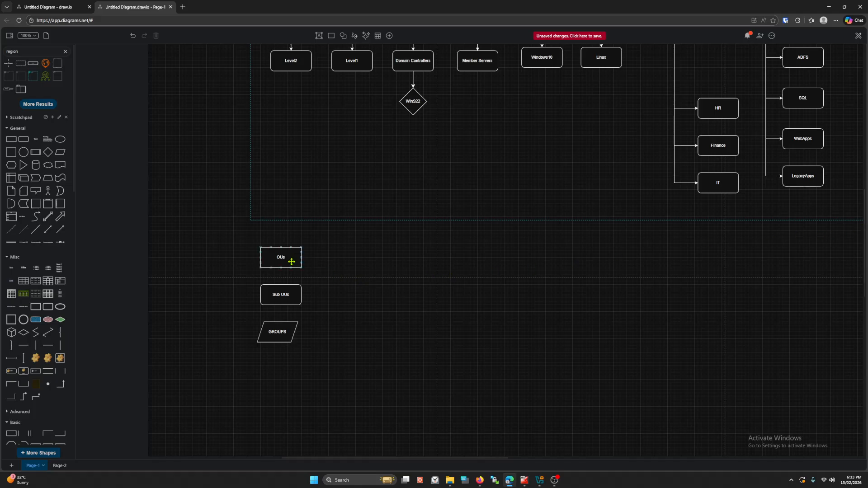
{"action": "mouse_move", "coordinate": [304, 253]}
{"action": "left_click", "coordinate": [287, 259]}
{"action": "left_click", "coordinate": [278, 326]}
{"action": "left_click_drag", "start_coordinate": [865, 254], "coordinate": [865, 207]}
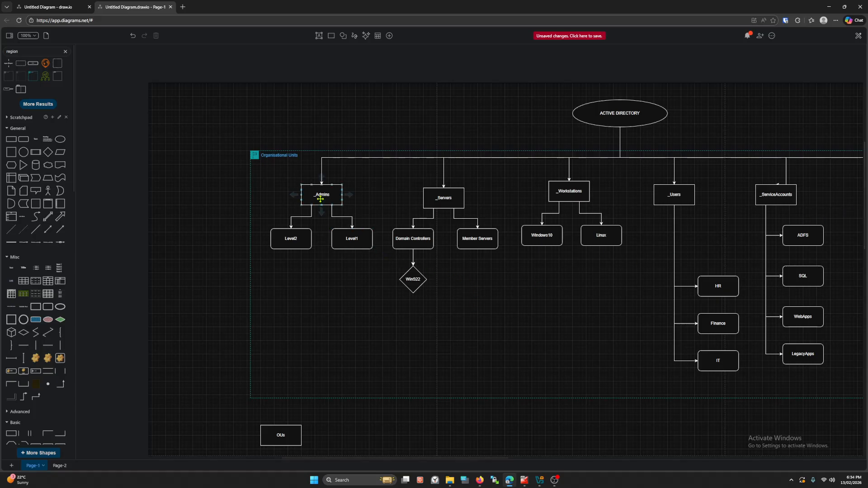
{"action": "left_click", "coordinate": [339, 198]}
{"action": "left_click", "coordinate": [770, 202]}
Step: Switch to the Windows Server 2022 virtual machine, minimize the browser and unlock the session with the account password
{"action": "key", "text": "alt+Tab"}
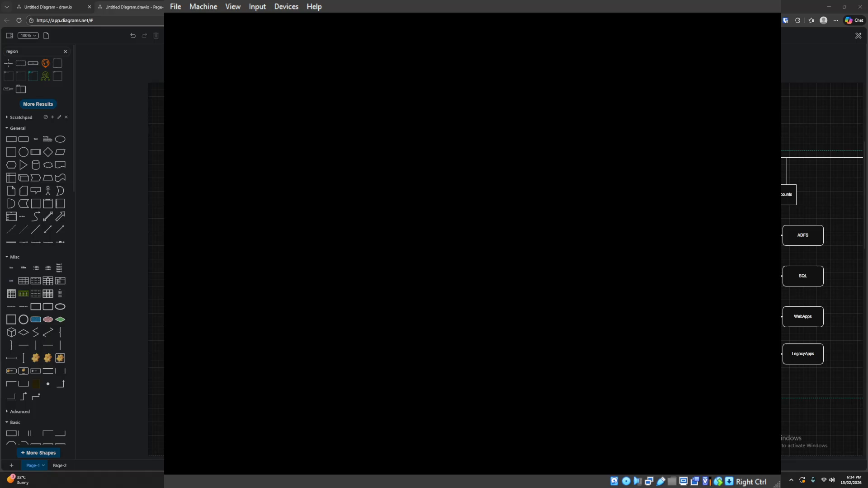
{"action": "left_click", "coordinate": [829, 7]}
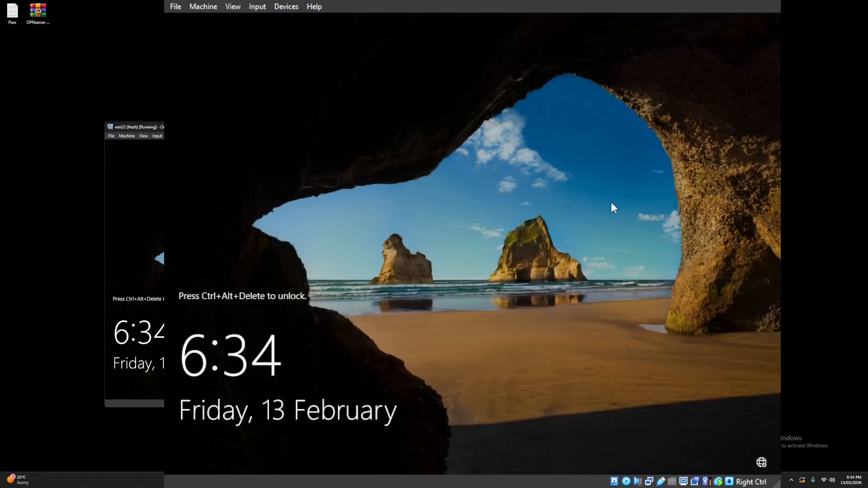
{"action": "left_click", "coordinate": [258, 6]}
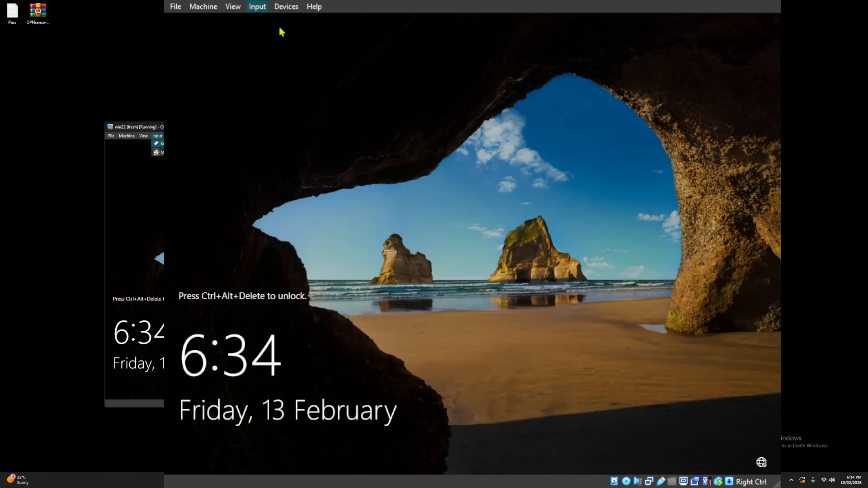
{"action": "left_click", "coordinate": [428, 56]}
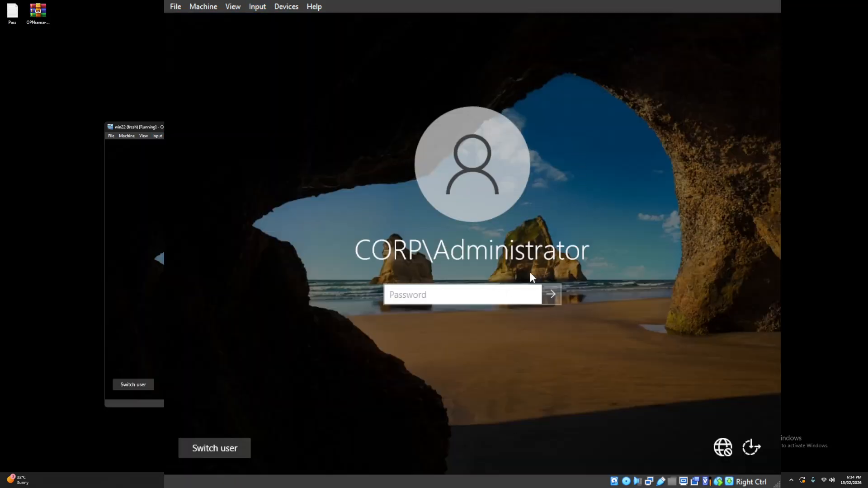
{"action": "type", "text": "P@ssw0rd123456"}
{"action": "key", "text": "Return"}
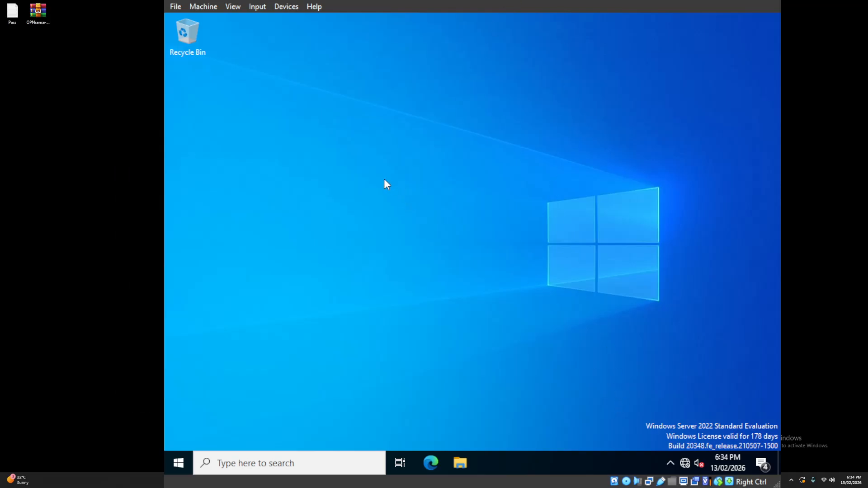
Step: Search for "active directory" on the server and open Active Directory Administrative Center
{"action": "left_click", "coordinate": [181, 465]}
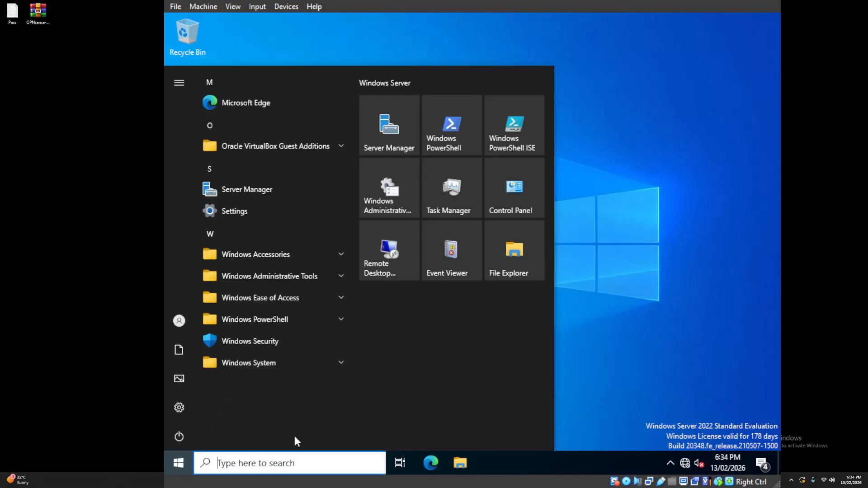
{"action": "left_click", "coordinate": [305, 456]}
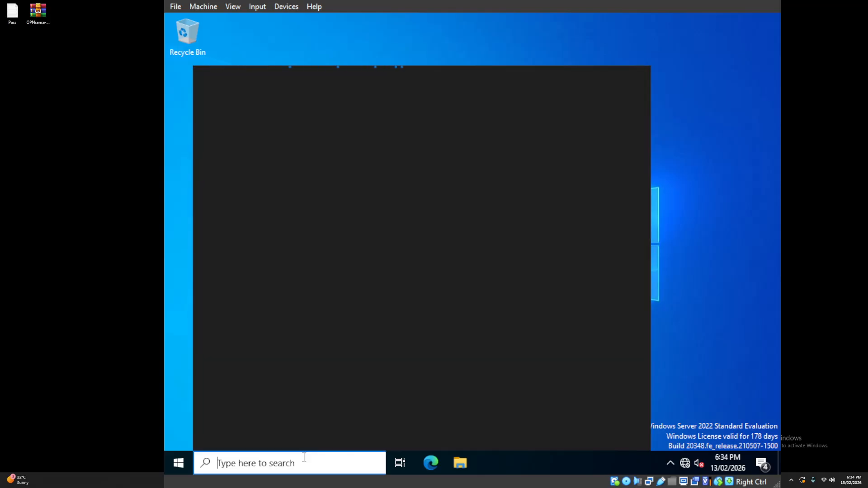
{"action": "type", "text": "active"}
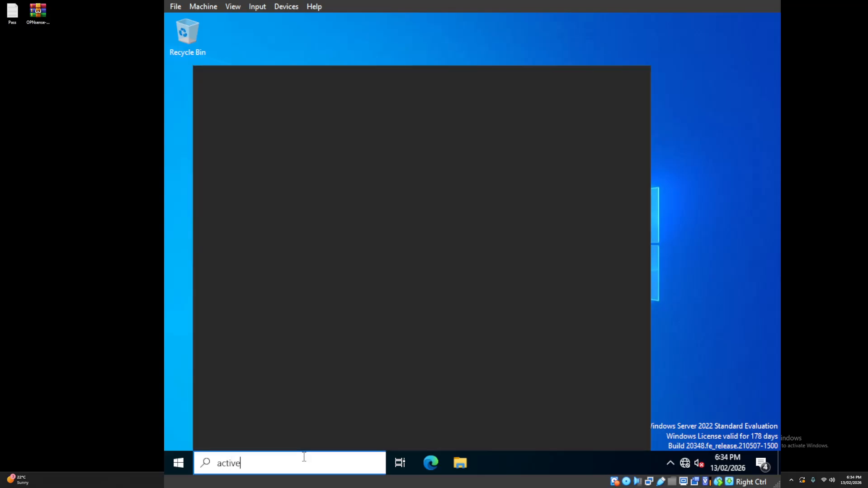
{"action": "type", "text": " directory"}
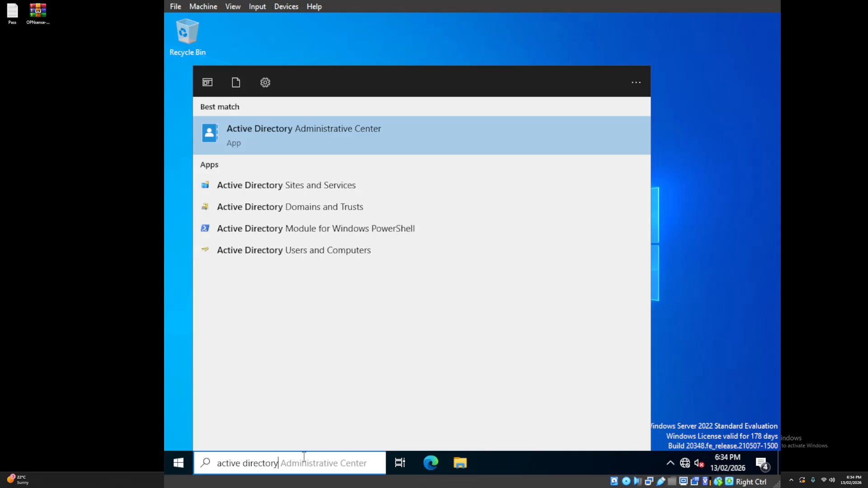
{"action": "key", "text": "Return"}
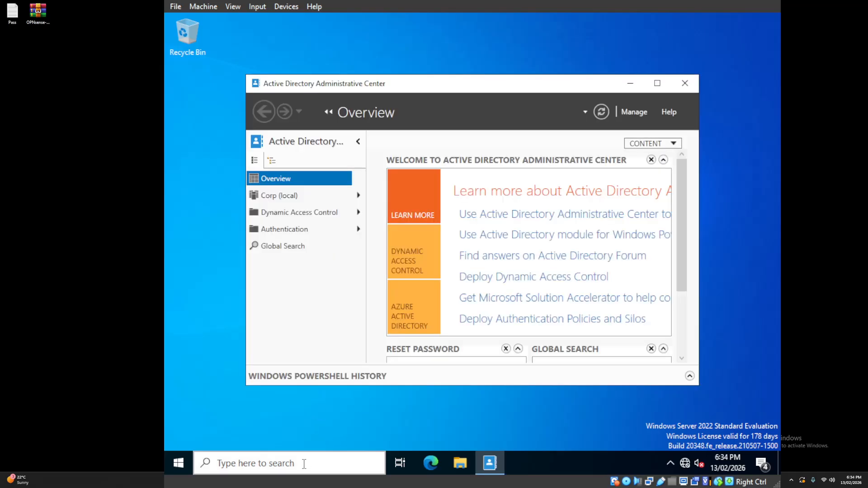
Step: Search for "active" on the server and open Active Directory Users and Computers
{"action": "left_click", "coordinate": [304, 463]}
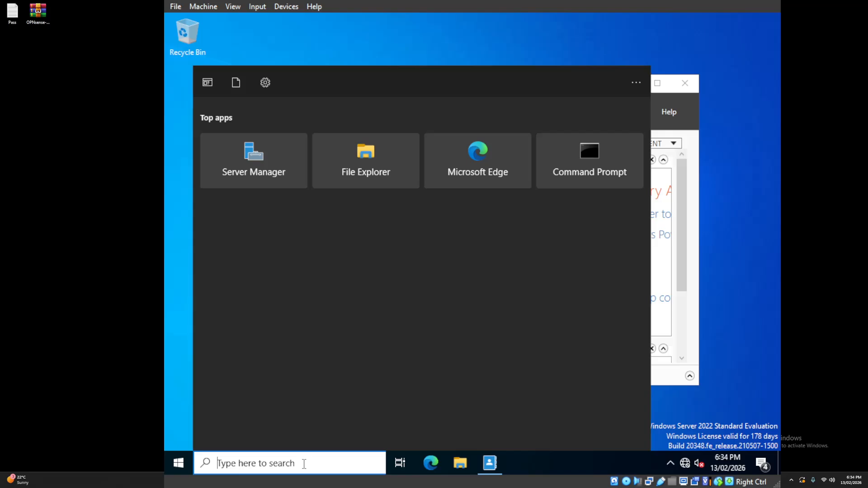
{"action": "type", "text": "act"}
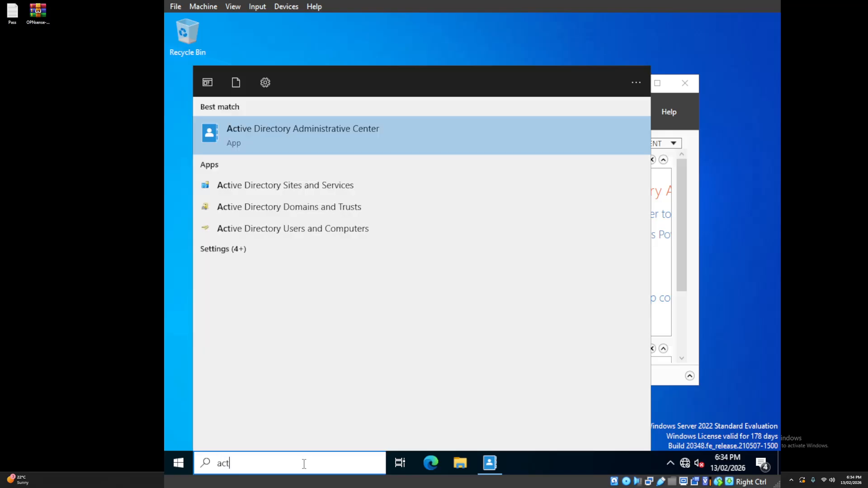
{"action": "type", "text": "ive"}
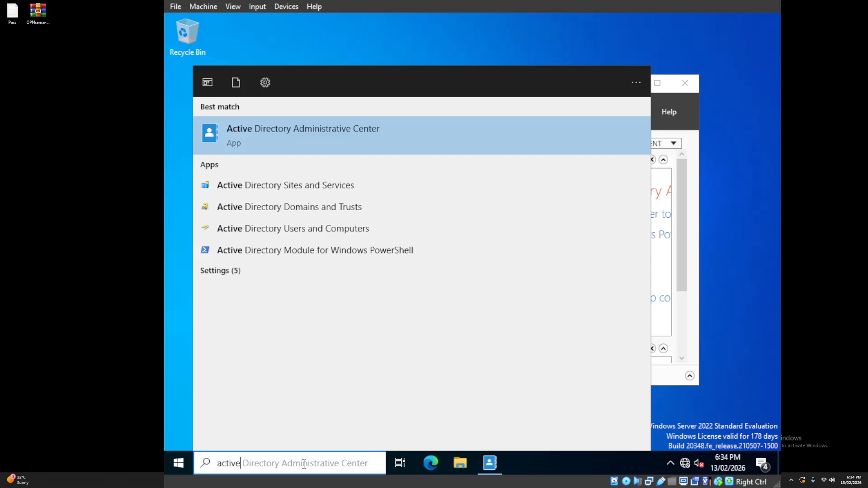
{"action": "key", "text": "Return"}
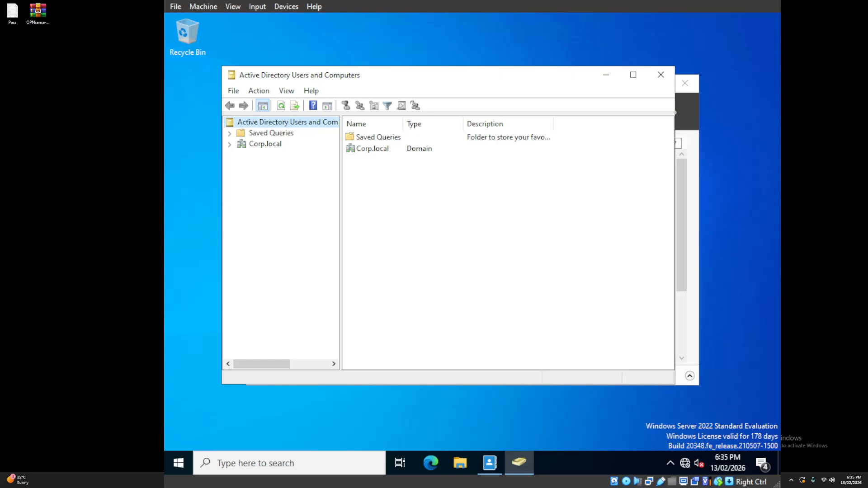
Step: Expand the Corp.local domain and widen the Name column to show the full container names
{"action": "left_click", "coordinate": [262, 148]}
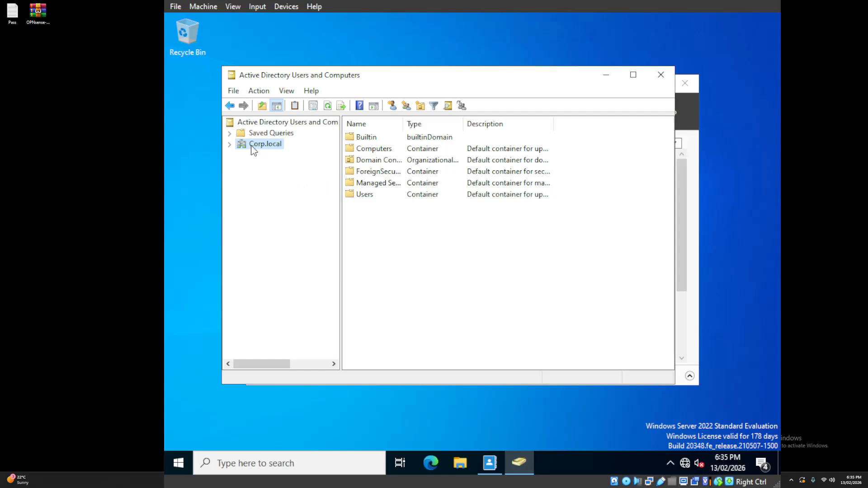
{"action": "left_click", "coordinate": [229, 145]}
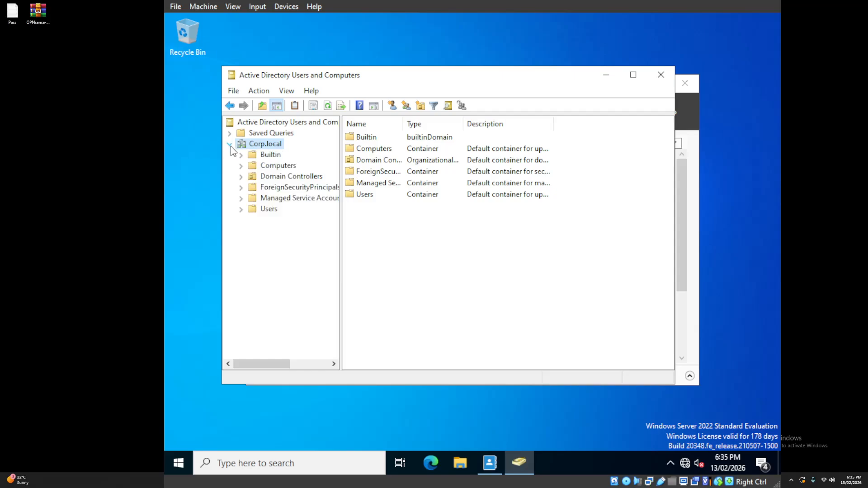
{"action": "left_click", "coordinate": [380, 150]}
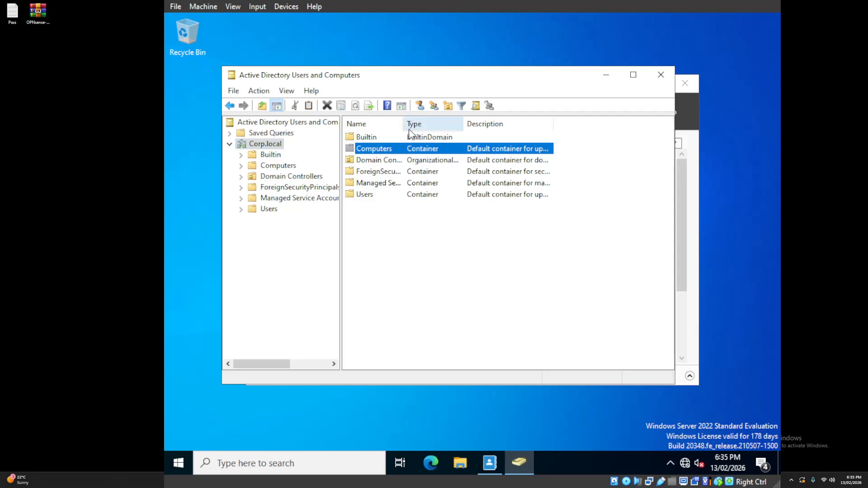
{"action": "left_click_drag", "start_coordinate": [406, 127], "coordinate": [460, 123]}
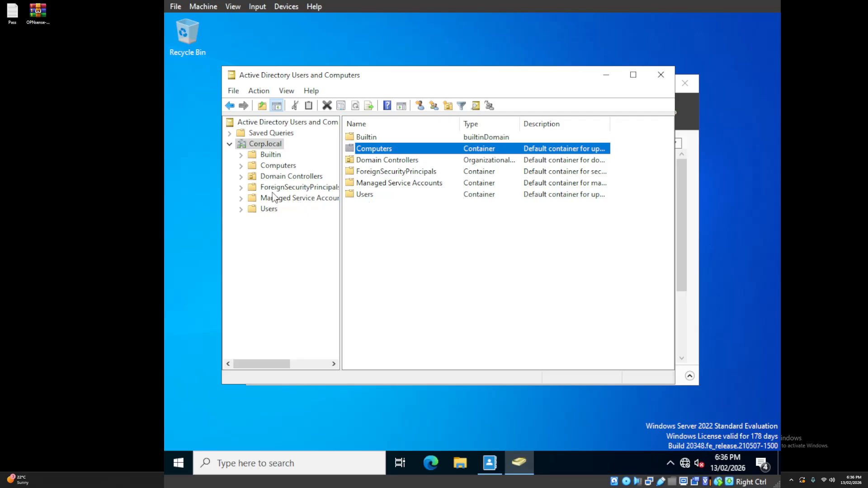
Step: Create an organizational unit named _Admins directly under the Corp.local domain
{"action": "right_click", "coordinate": [262, 145]}
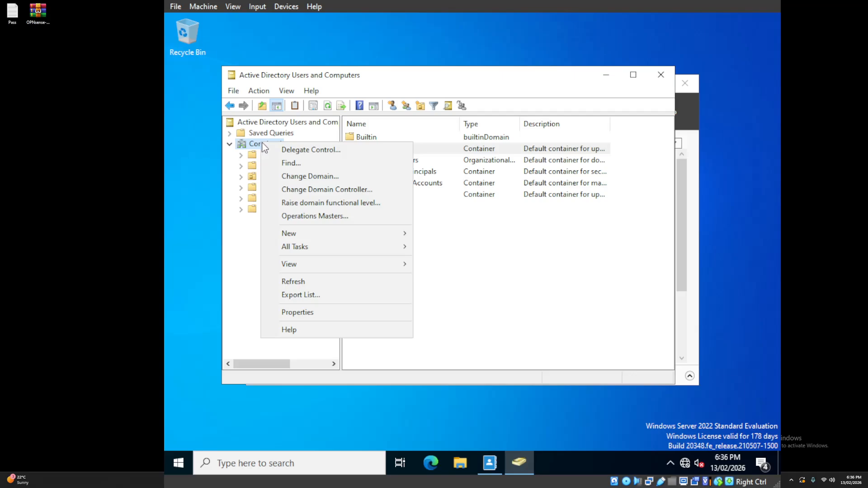
{"action": "mouse_move", "coordinate": [302, 234]}
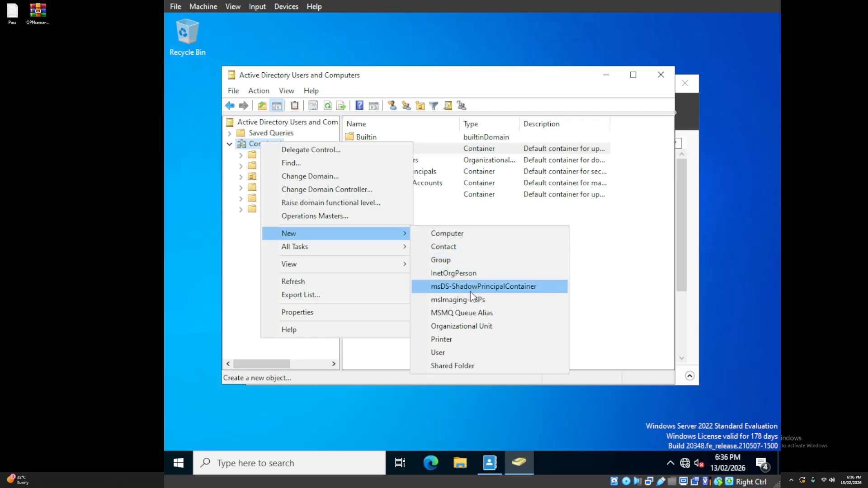
{"action": "left_click", "coordinate": [483, 329]}
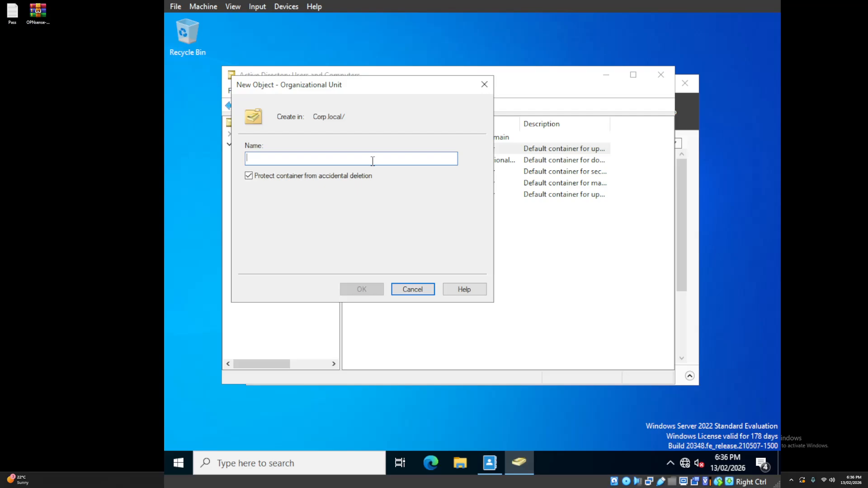
{"action": "type", "text": "J"}
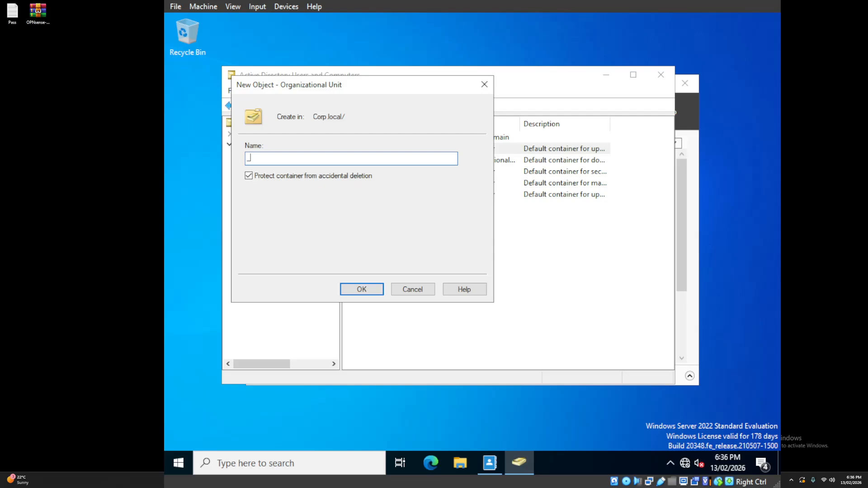
{"action": "type", "text": "Amin"}
{"action": "key", "text": "BackSpace"}
{"action": "key", "text": "BackSpace"}
{"action": "key", "text": "BackSpace"}
{"action": "type", "text": "dmins"}
{"action": "left_click", "coordinate": [378, 290]}
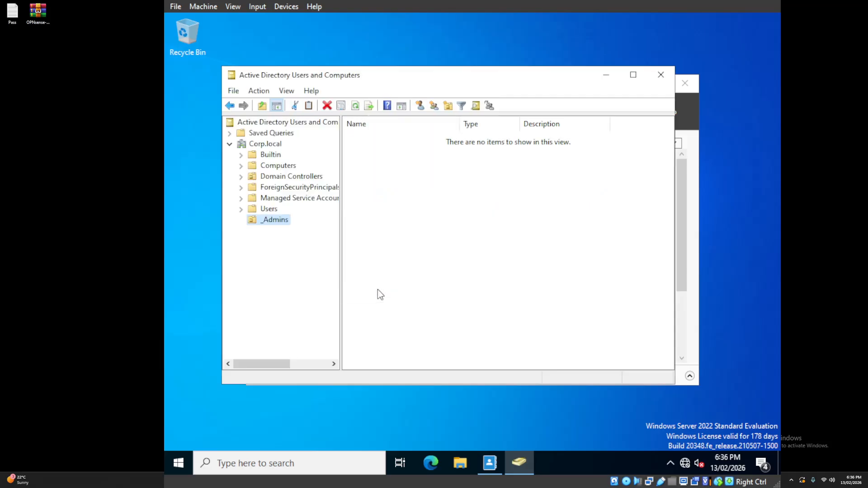
{"action": "left_click", "coordinate": [399, 281]}
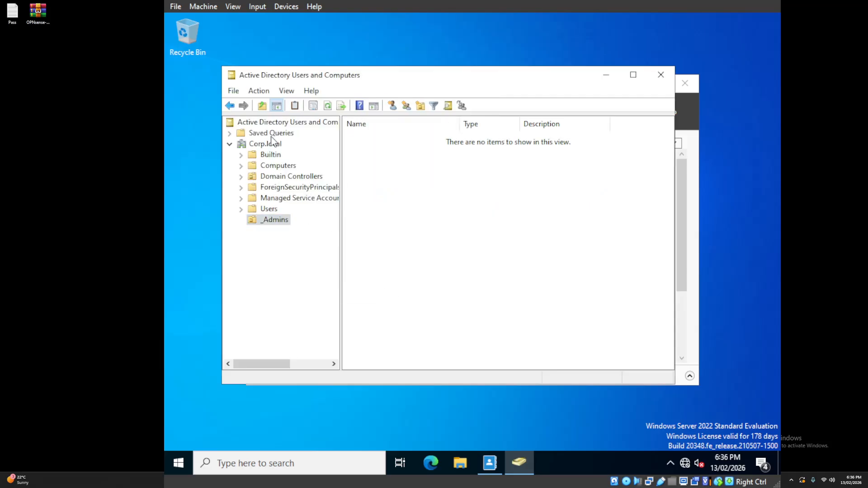
Step: Display the contents of Corp.local and widen the Type column so the full object types can be read
{"action": "left_click", "coordinate": [272, 139]}
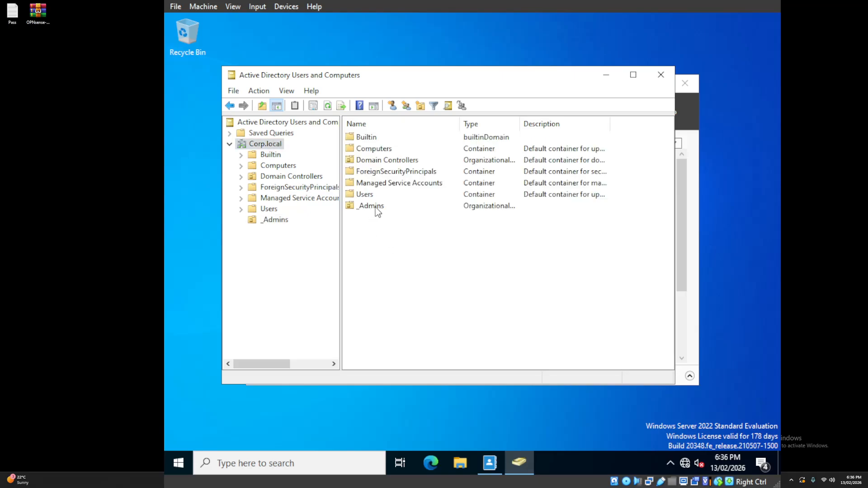
{"action": "left_click", "coordinate": [375, 207]}
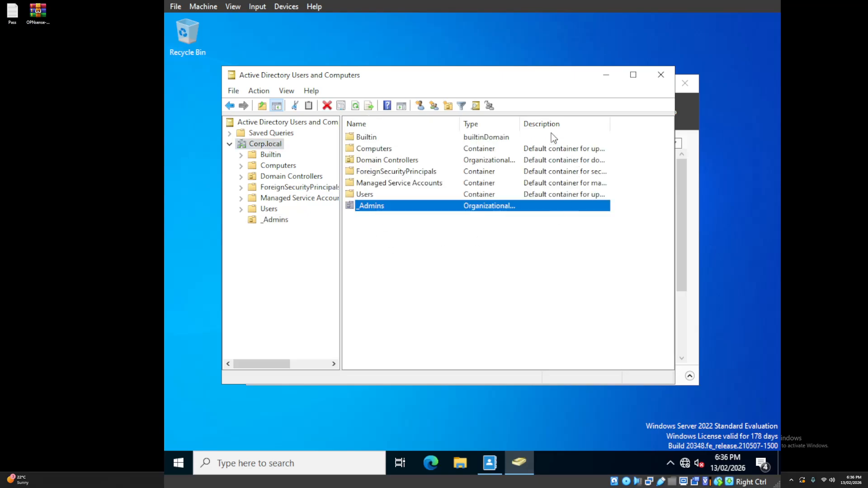
{"action": "left_click_drag", "start_coordinate": [519, 122], "coordinate": [559, 126]}
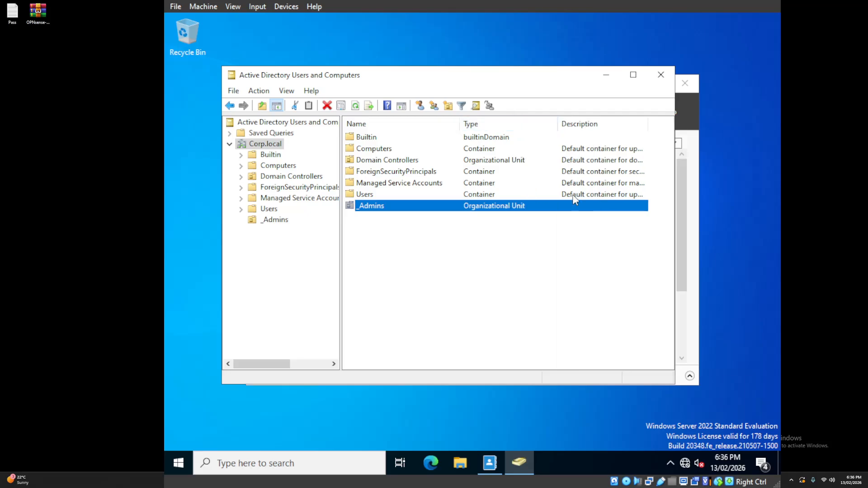
{"action": "left_click", "coordinate": [570, 260]}
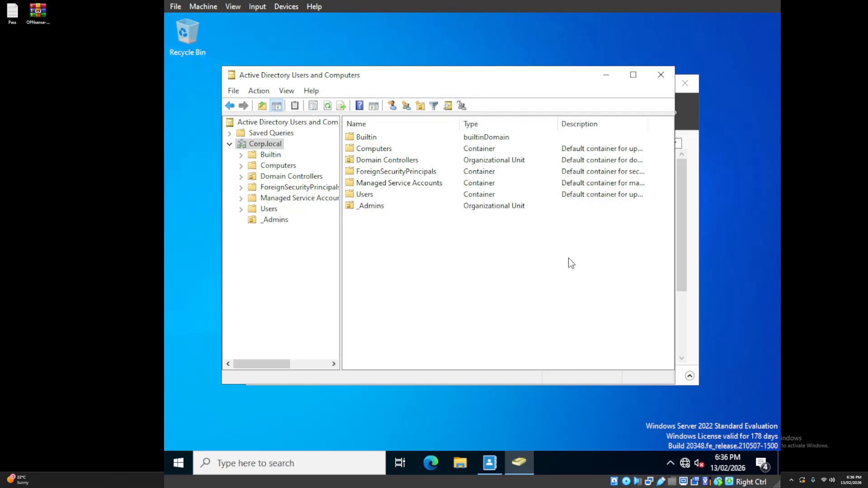
{"action": "left_click", "coordinate": [491, 210]}
{"action": "left_click", "coordinate": [478, 285]}
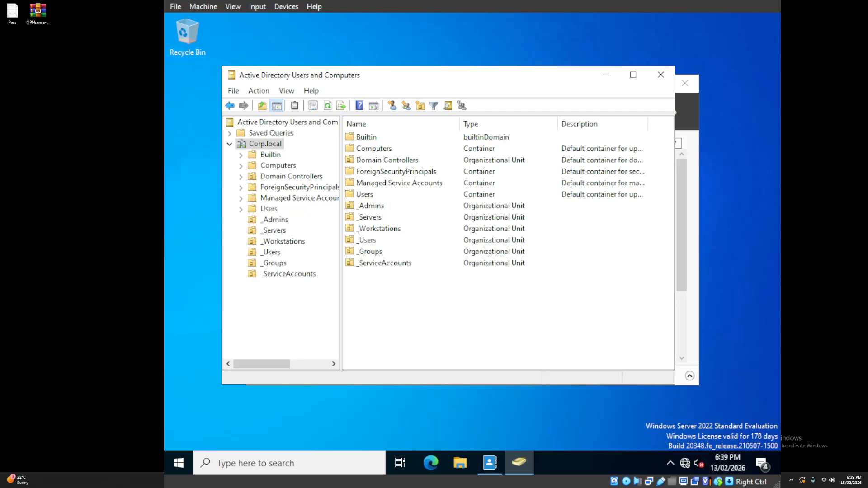
Step: Review the _Admins, _Servers, _Workstations, _Users, _Groups and _ServiceAccounts organizational units in Corp.local
{"action": "left_click_drag", "start_coordinate": [366, 261], "coordinate": [386, 319]}
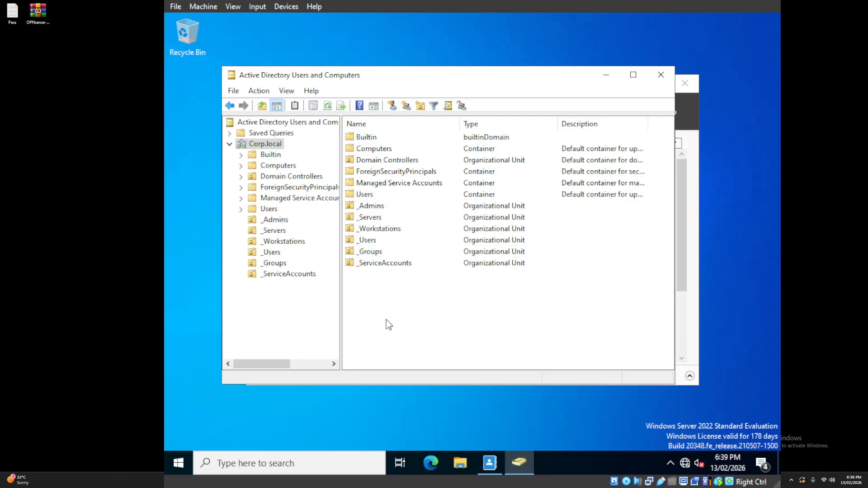
{"action": "left_click", "coordinate": [370, 207]}
{"action": "left_click", "coordinate": [368, 217]}
{"action": "left_click", "coordinate": [375, 233]}
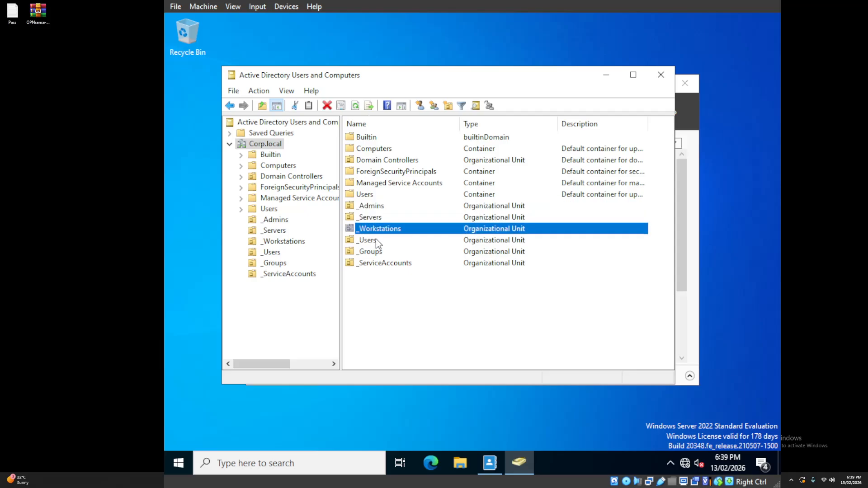
{"action": "left_click", "coordinate": [376, 239]}
{"action": "left_click", "coordinate": [375, 253]}
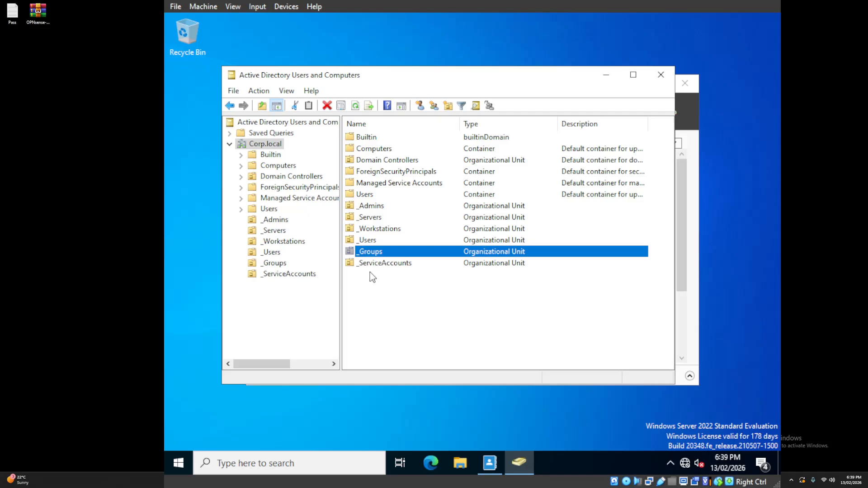
{"action": "left_click", "coordinate": [375, 265]}
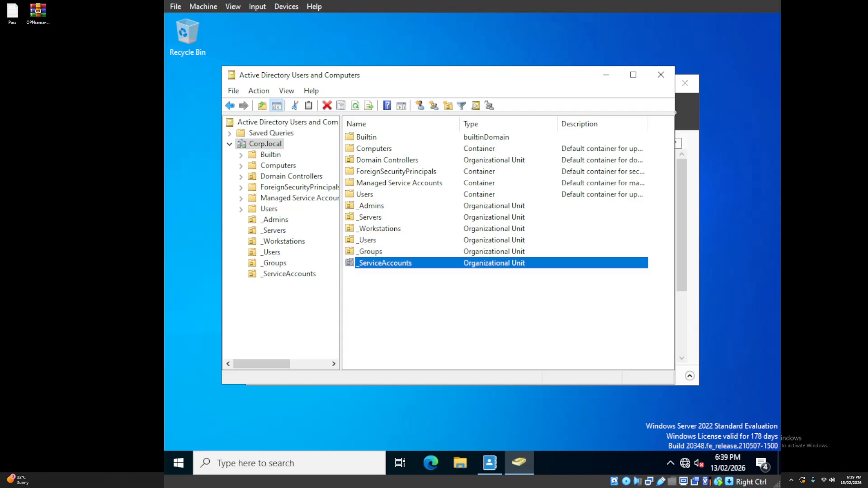
Step: Switch to the draw.io diagram in the browser and examine the sub-units planned under _Admins in the Organisational Units region
{"action": "key", "text": "Control_R+f"}
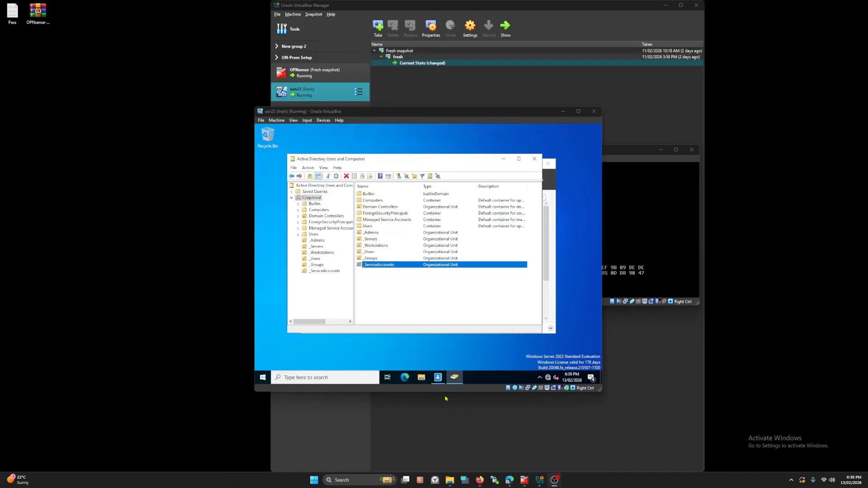
{"action": "left_click", "coordinate": [510, 480]}
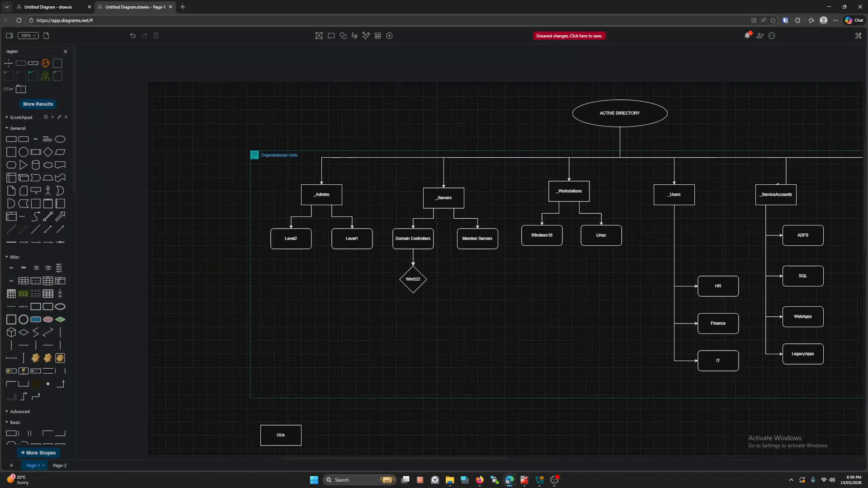
{"action": "left_click", "coordinate": [555, 480]}
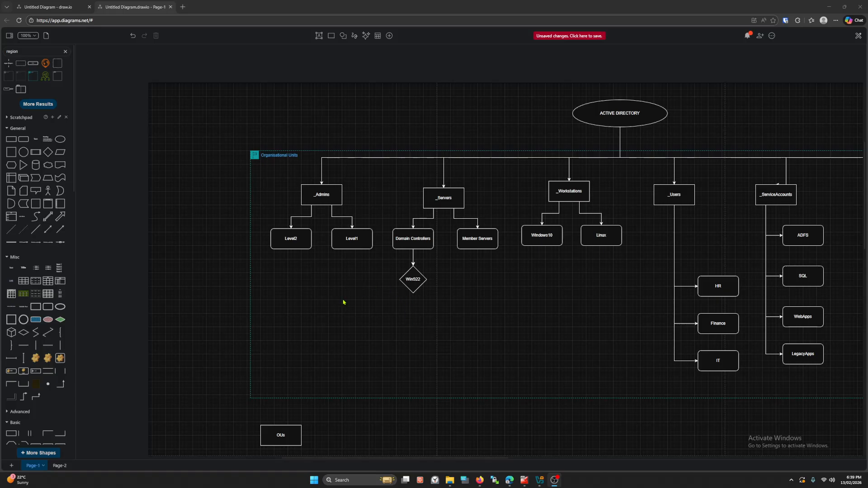
{"action": "scroll", "coordinate": [343, 302], "scroll_direction": "up", "scroll_amount": 3}
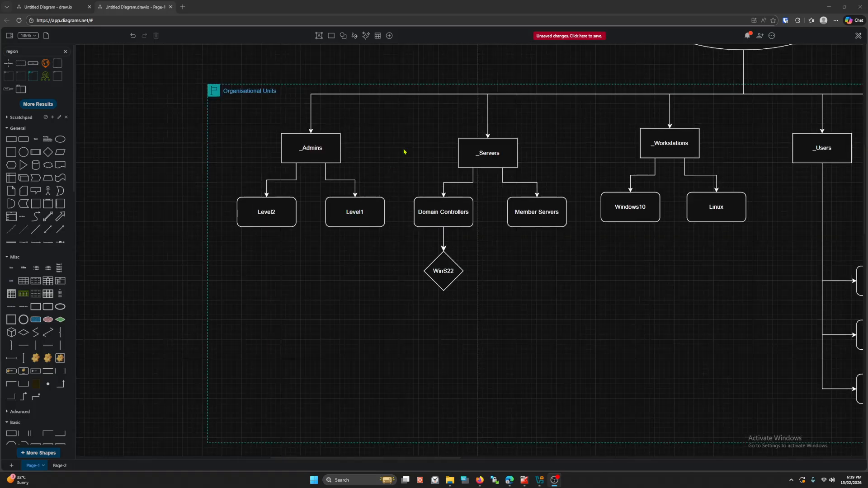
{"action": "left_click", "coordinate": [401, 156]}
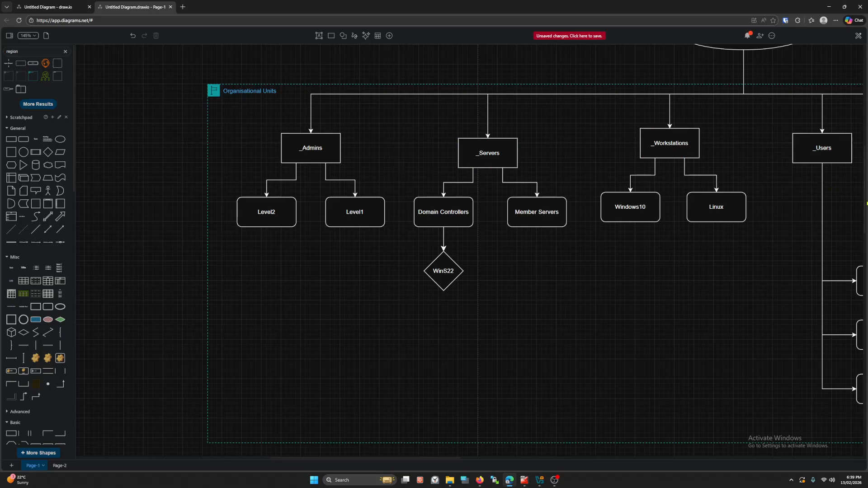
{"action": "left_click_drag", "start_coordinate": [865, 204], "coordinate": [865, 189]}
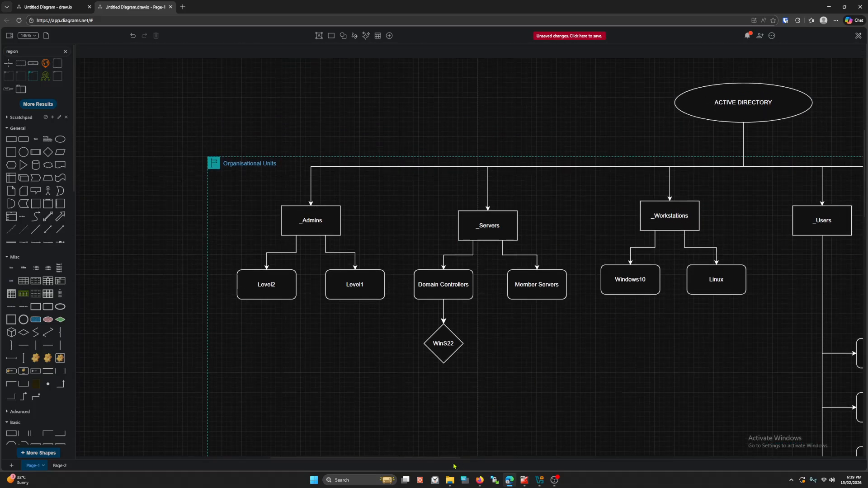
{"action": "left_click_drag", "start_coordinate": [370, 462], "coordinate": [353, 447]}
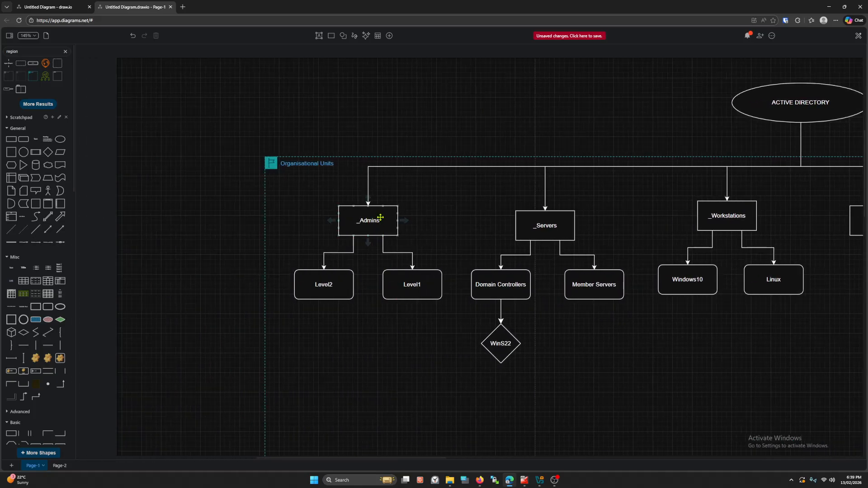
{"action": "left_click", "coordinate": [357, 228]}
{"action": "left_click", "coordinate": [410, 288]}
Step: Return to the Windows Server virtual machine, minimize the browser, and start a new organizational unit inside _Admins
{"action": "key", "text": "alt+Tab"}
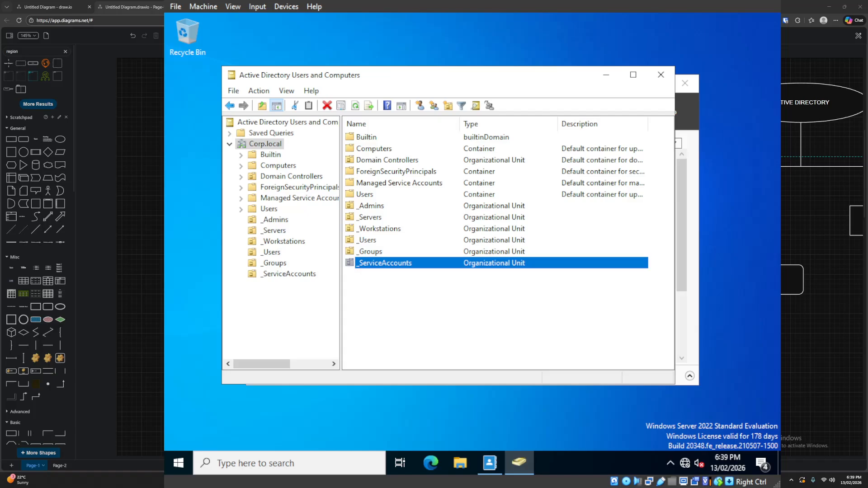
{"action": "left_click", "coordinate": [829, 7]}
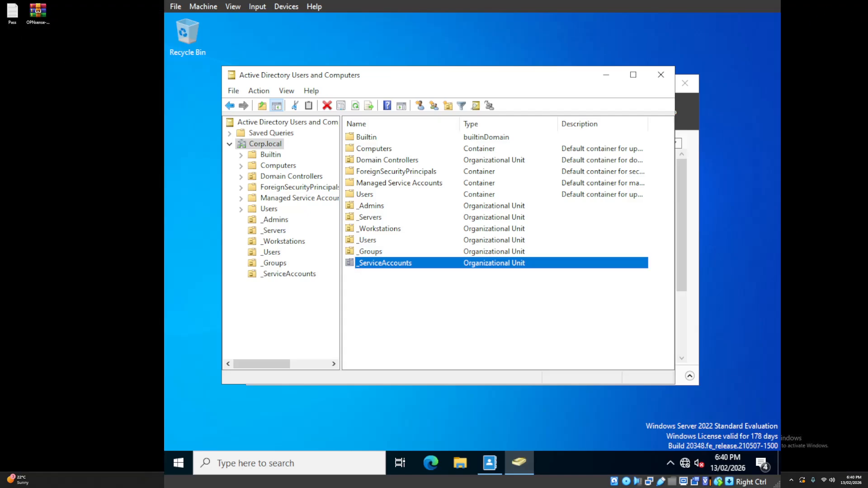
{"action": "left_click", "coordinate": [362, 206]}
{"action": "double_click", "coordinate": [363, 206]}
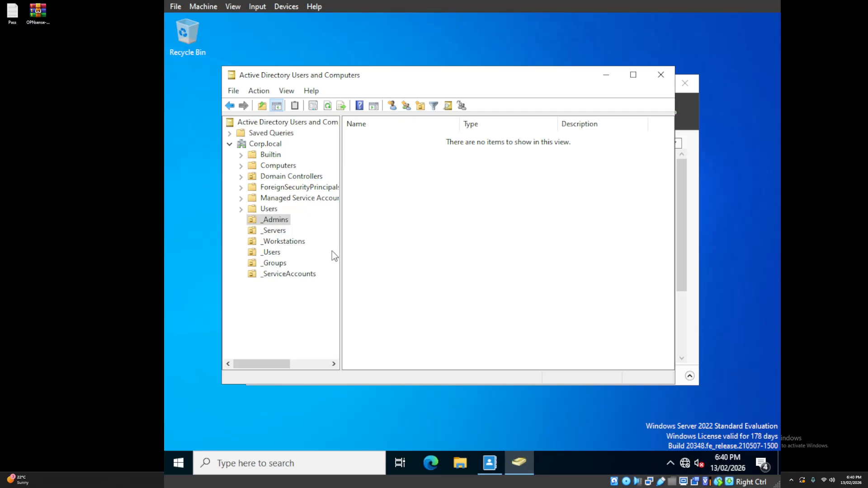
{"action": "right_click", "coordinate": [278, 219]}
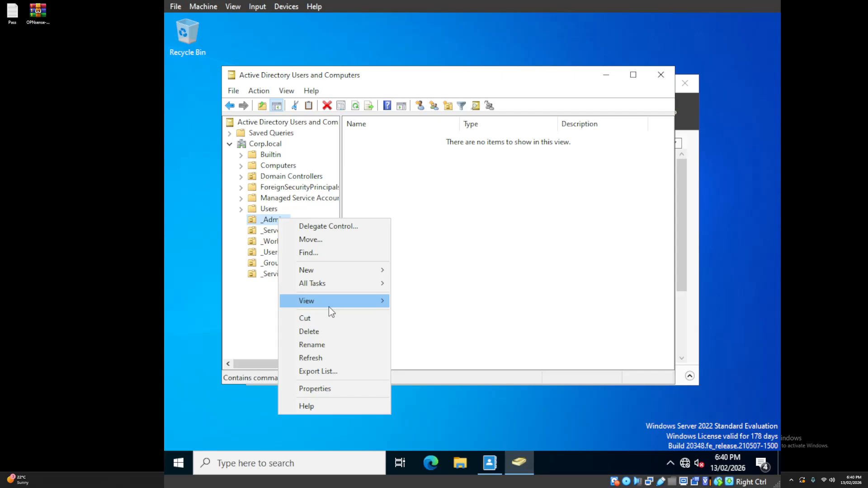
{"action": "mouse_move", "coordinate": [329, 273]}
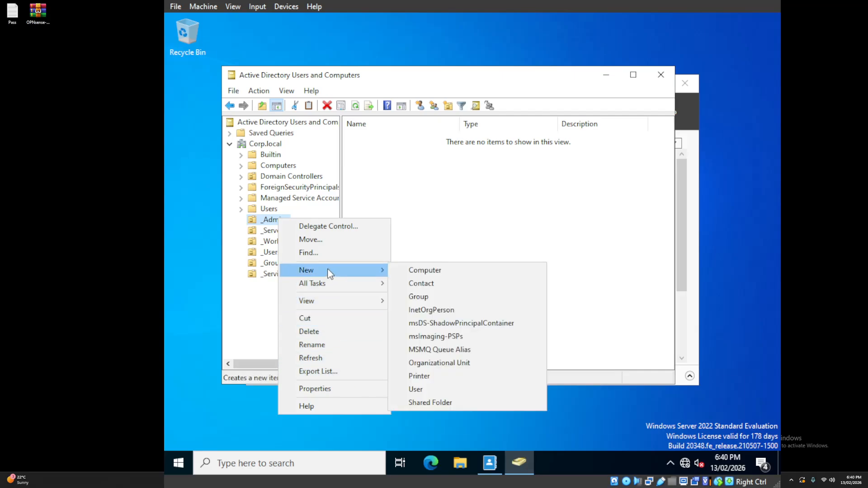
{"action": "left_click", "coordinate": [462, 361]}
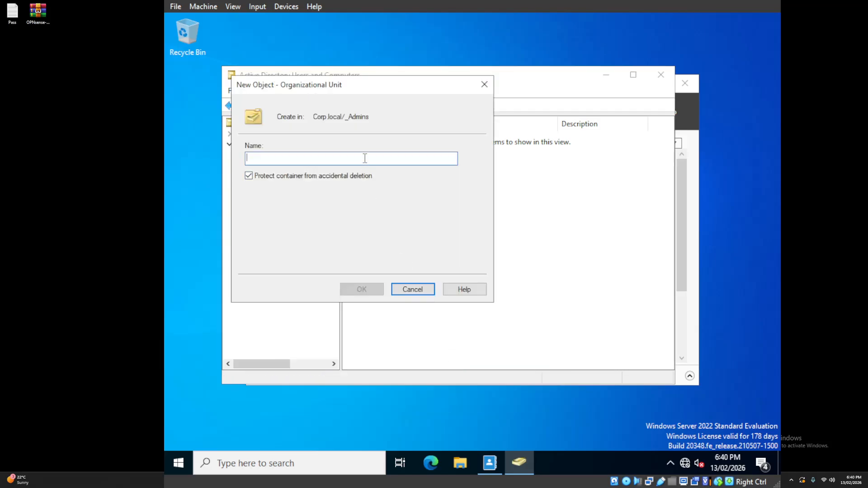
{"action": "type", "text": "Le"}
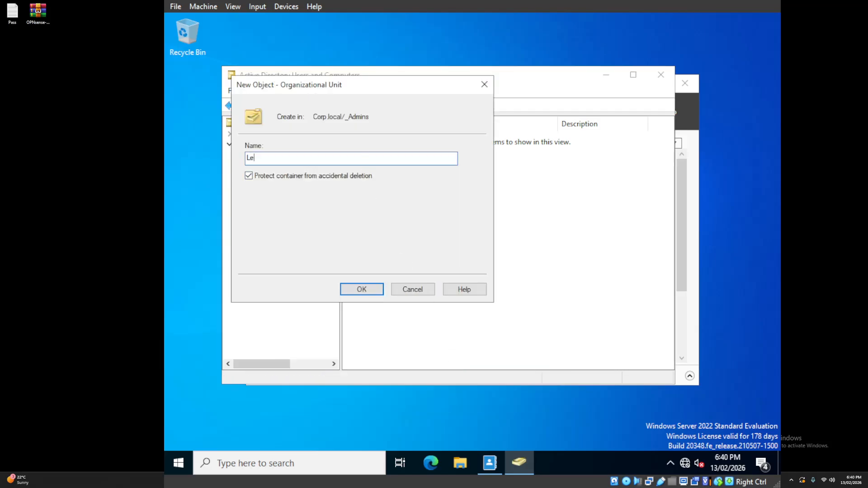
{"action": "type", "text": "vel1"}
{"action": "key", "text": "BackSpace"}
{"action": "key", "text": "BackSpace"}
{"action": "key", "text": "BackSpace"}
{"action": "key", "text": "BackSpace"}
{"action": "key", "text": "BackSpace"}
{"action": "key", "text": "BackSpace"}
{"action": "type", "text": "Te"}
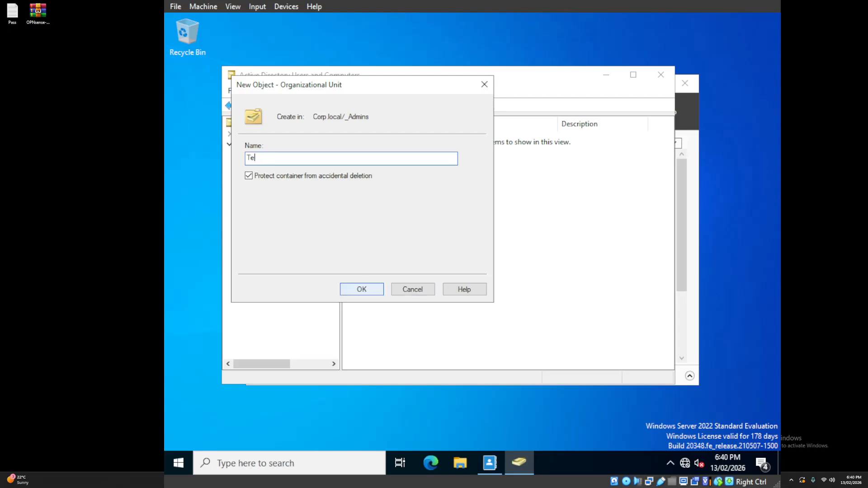
{"action": "type", "text": "ie"}
{"action": "key", "text": "BackSpace"}
{"action": "key", "text": "BackSpace"}
{"action": "key", "text": "BackSpace"}
{"action": "type", "text": "ier0"}
{"action": "key", "text": "BackSpace"}
{"action": "key", "text": "BackSpace"}
{"action": "key", "text": "BackSpace"}
{"action": "key", "text": "BackSpace"}
{"action": "key", "text": "BackSpace"}
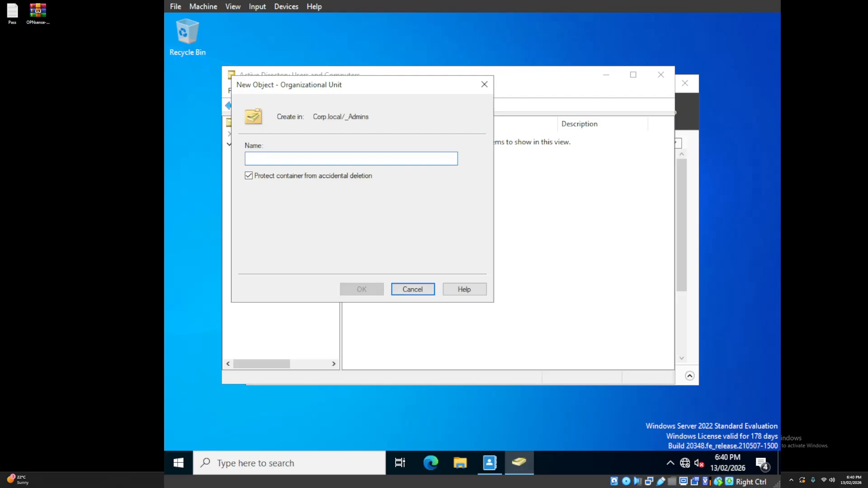
Step: Name the new organizational unit Level1 and create it in _Admins
{"action": "type", "text": "Level"}
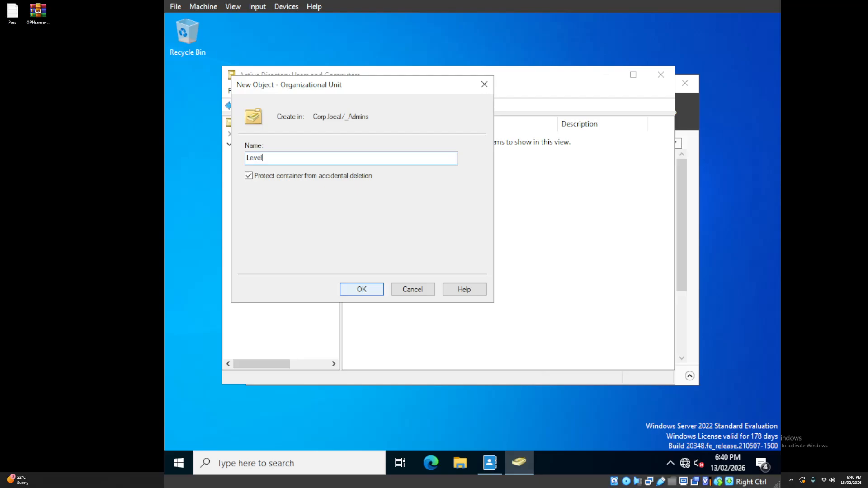
{"action": "type", "text": "1"}
{"action": "left_click", "coordinate": [367, 289]}
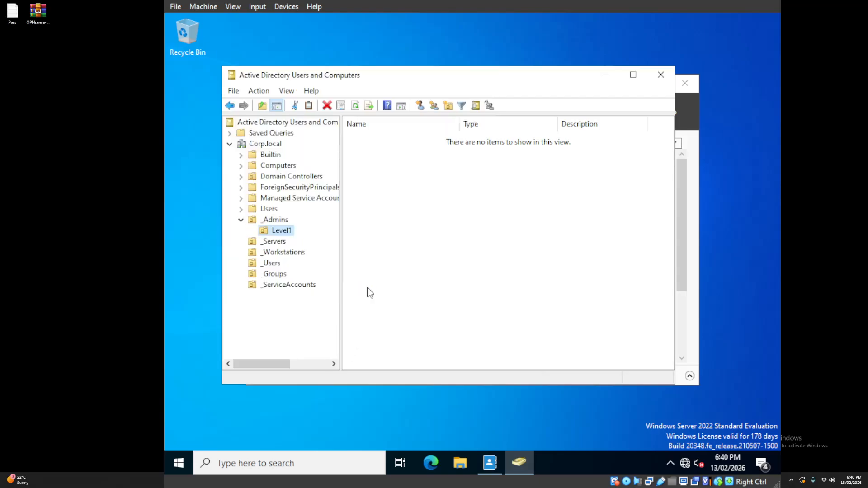
Step: Create a second organizational unit named Level2 inside _Admins, keeping protection from accidental deletion enabled
{"action": "left_click", "coordinate": [272, 220]}
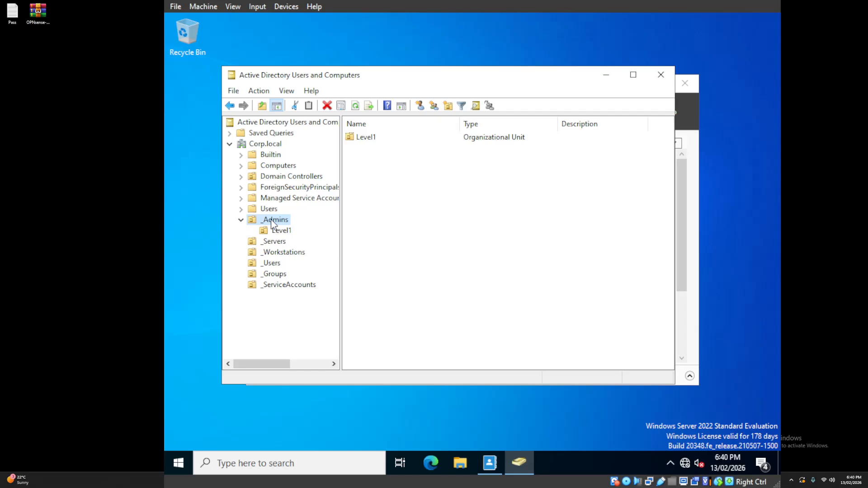
{"action": "right_click", "coordinate": [270, 219]}
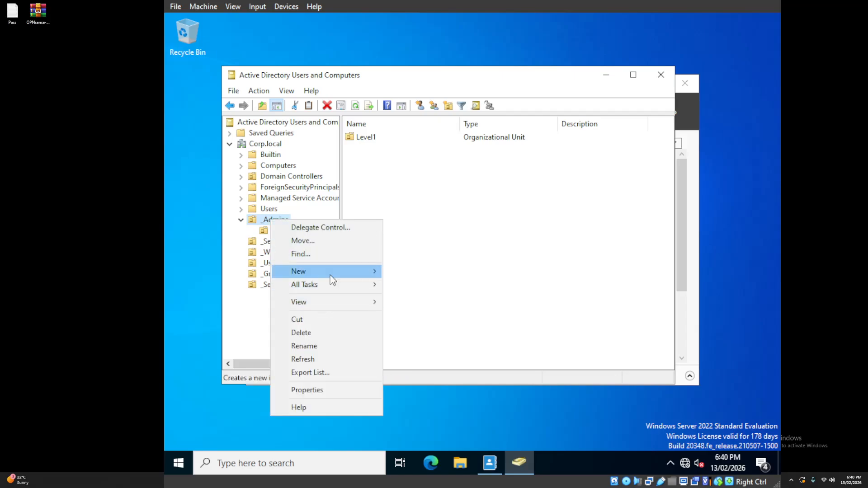
{"action": "mouse_move", "coordinate": [330, 275]}
{"action": "left_click", "coordinate": [412, 364]}
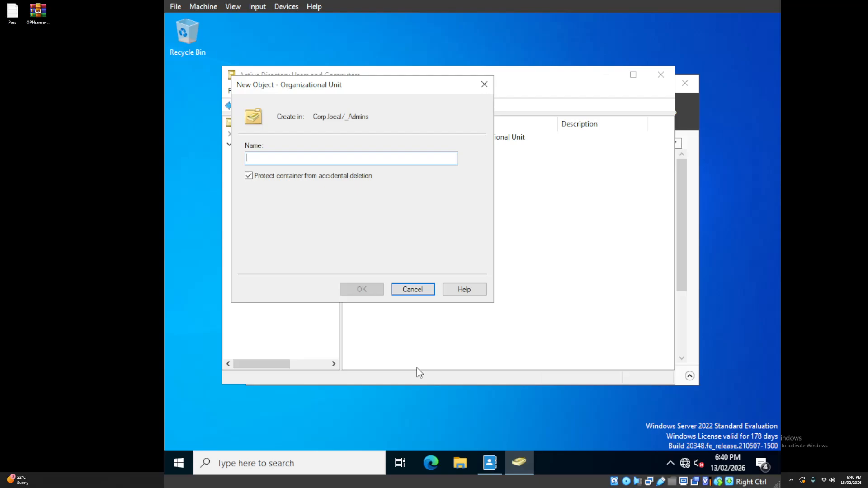
{"action": "type", "text": "Leve"}
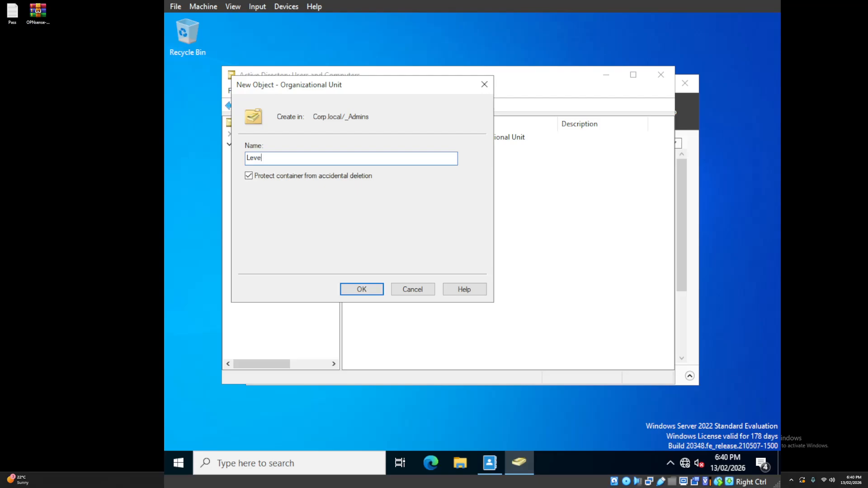
{"action": "type", "text": "l2"}
{"action": "left_click", "coordinate": [372, 289]}
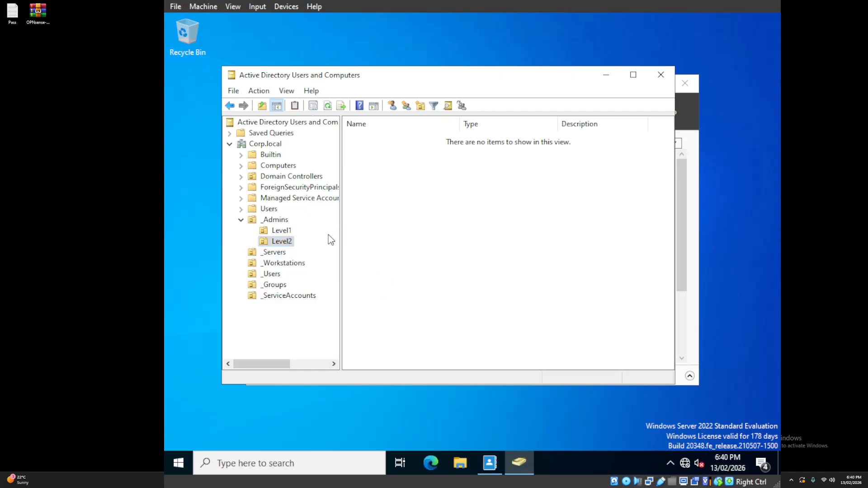
{"action": "left_click", "coordinate": [275, 221]}
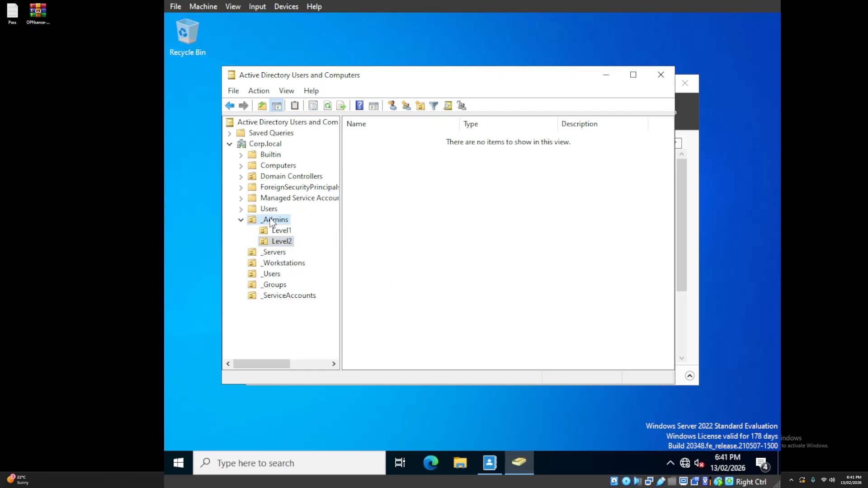
{"action": "left_click", "coordinate": [277, 229]}
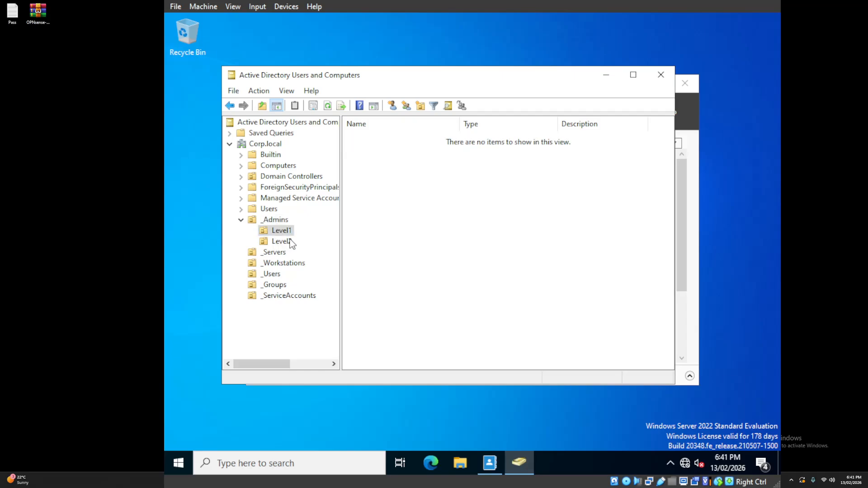
{"action": "left_click", "coordinate": [276, 272]}
{"action": "left_click", "coordinate": [279, 264]}
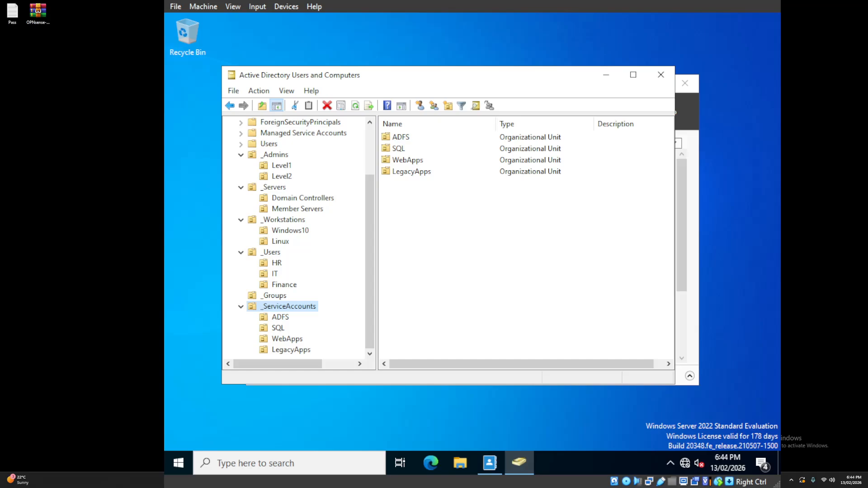
Step: Review the sub-units under _Admins, _Servers, _Workstations, _Users and _ServiceAccounts in the Corp.local tree
{"action": "scroll", "coordinate": [298, 238], "scroll_direction": "up", "scroll_amount": 2}
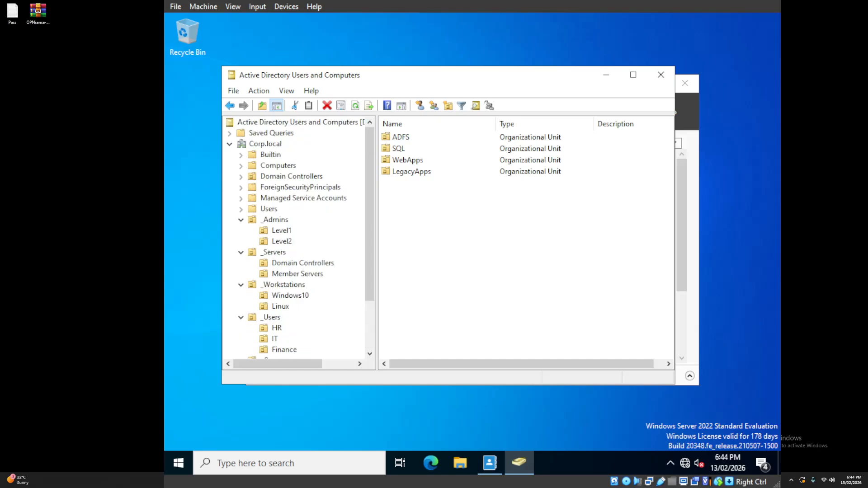
{"action": "scroll", "coordinate": [298, 237], "scroll_direction": "down", "scroll_amount": 1}
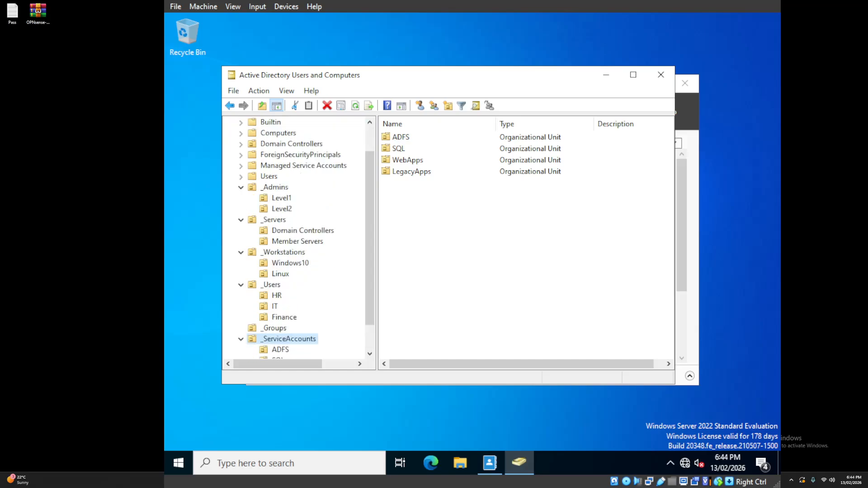
{"action": "left_click", "coordinate": [275, 187]}
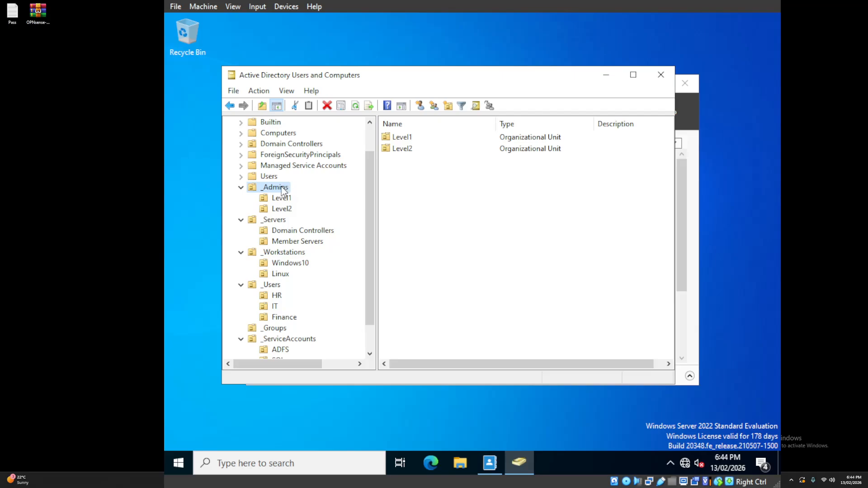
{"action": "left_click", "coordinate": [285, 220]}
{"action": "left_click", "coordinate": [295, 230]}
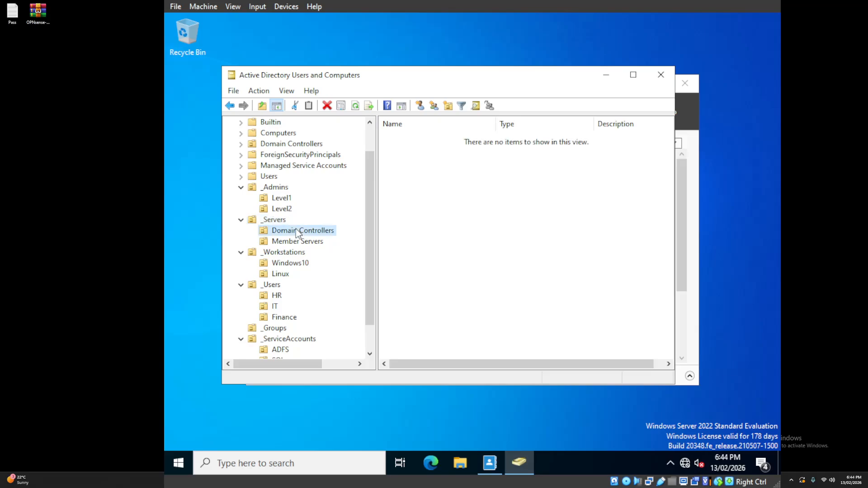
{"action": "left_click", "coordinate": [319, 243]}
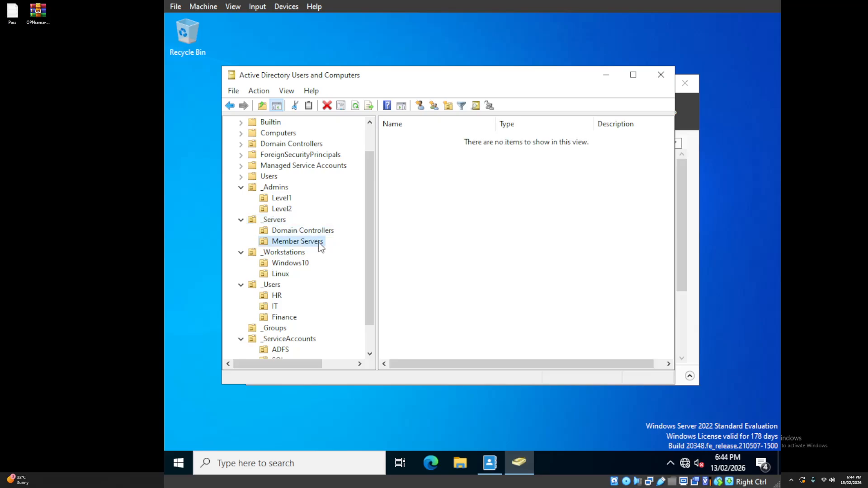
{"action": "left_click", "coordinate": [288, 252]}
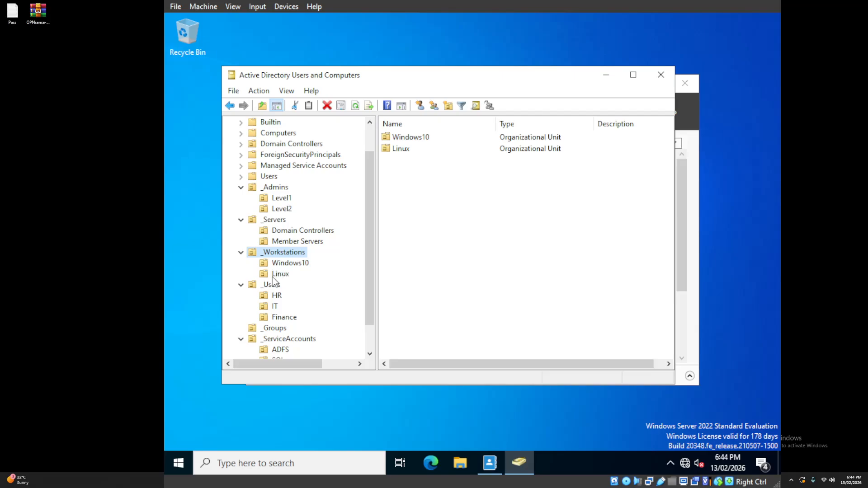
{"action": "left_click", "coordinate": [273, 274]}
{"action": "left_click", "coordinate": [268, 286]}
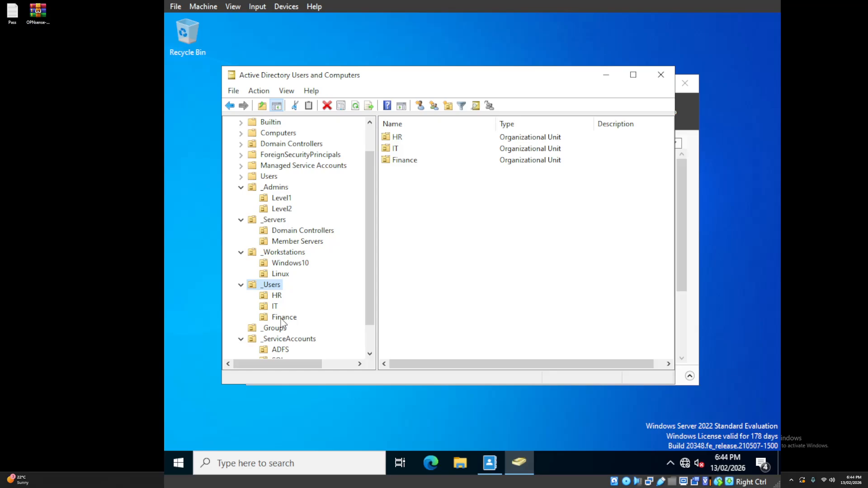
{"action": "scroll", "coordinate": [310, 323], "scroll_direction": "down", "scroll_amount": 1}
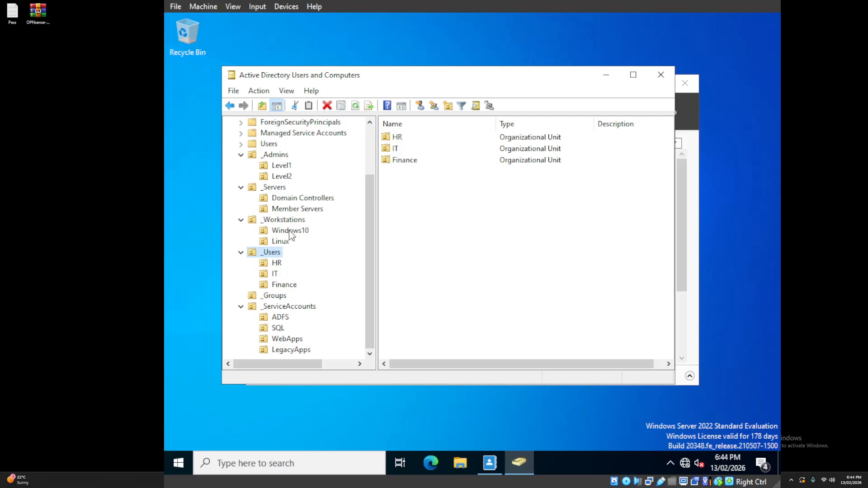
Step: Create an organizational unit named Windows11 inside _Workstations
{"action": "right_click", "coordinate": [294, 218]}
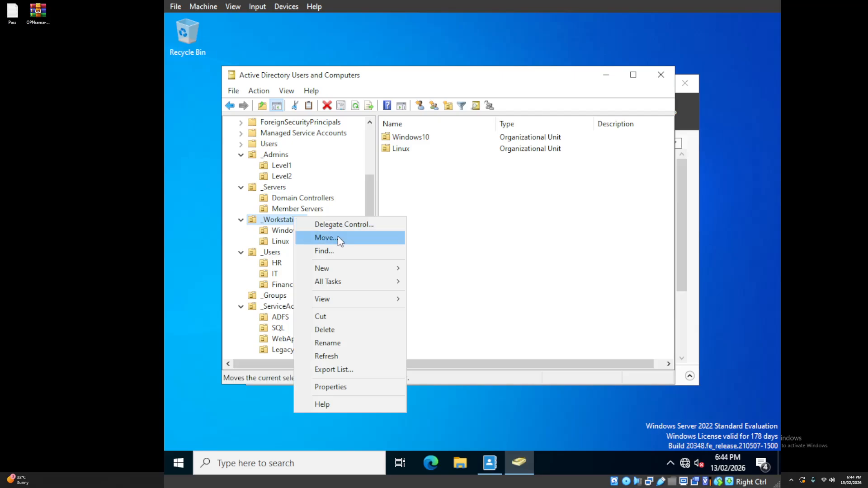
{"action": "mouse_move", "coordinate": [361, 268]}
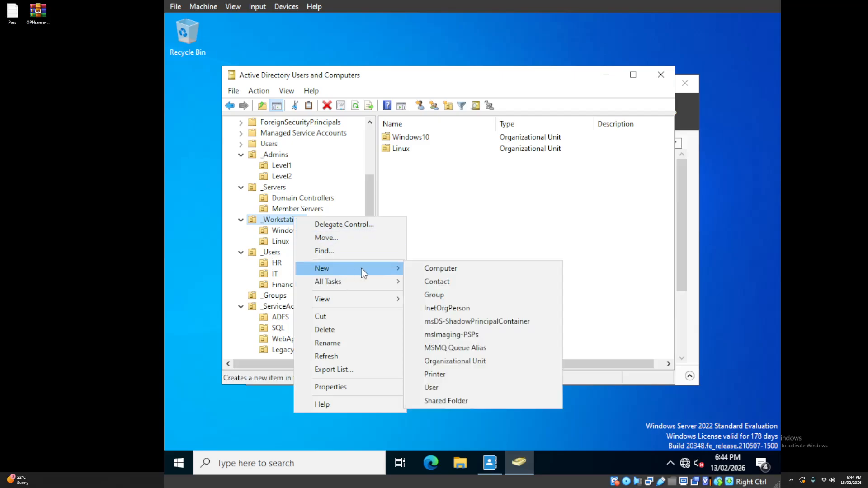
{"action": "left_click", "coordinate": [485, 365]}
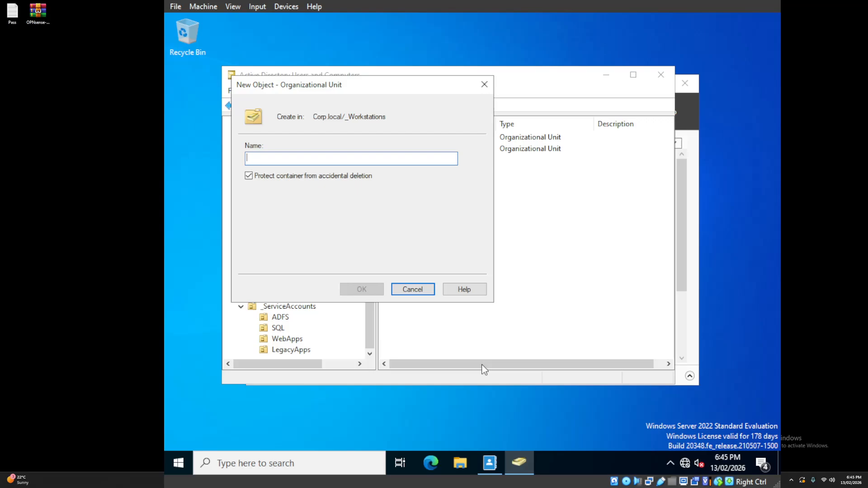
{"action": "type", "text": "Win"}
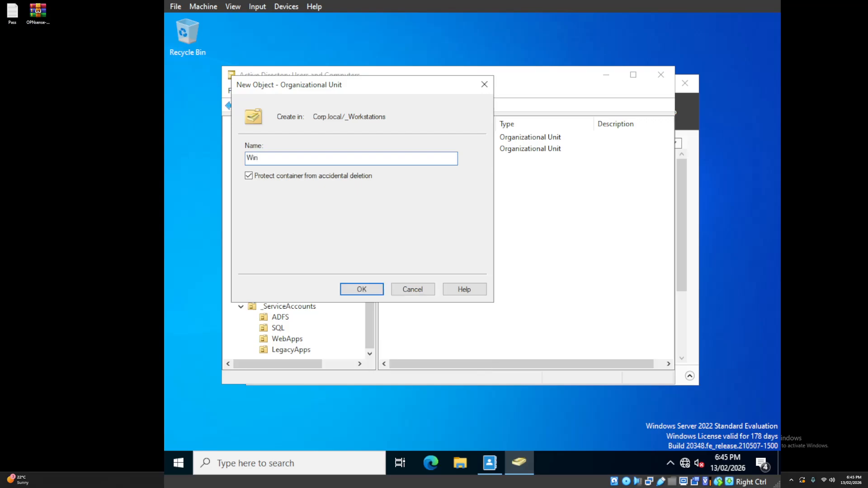
{"action": "type", "text": "dows11"}
{"action": "key", "text": "Return"}
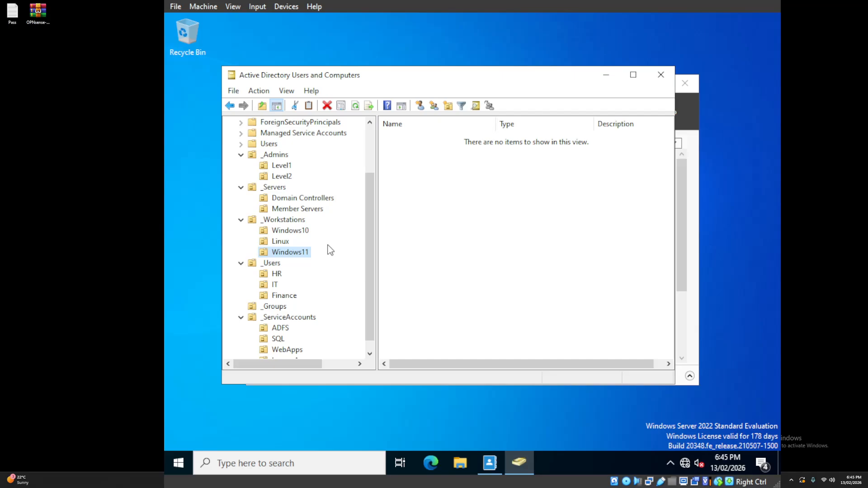
Step: Look over the whole Corp.local OU tree, including Level1 under _Admins and the departments under _Users
{"action": "scroll", "coordinate": [324, 199], "scroll_direction": "down", "scroll_amount": 1}
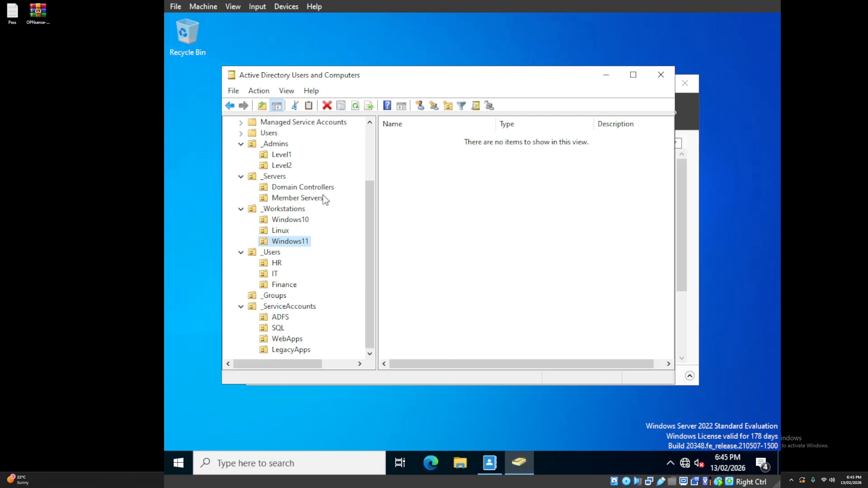
{"action": "left_click", "coordinate": [282, 154]}
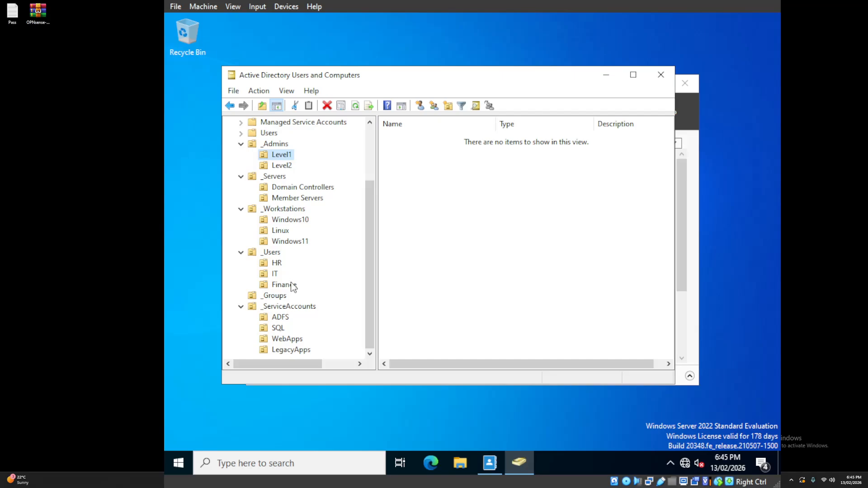
{"action": "left_click", "coordinate": [272, 253]}
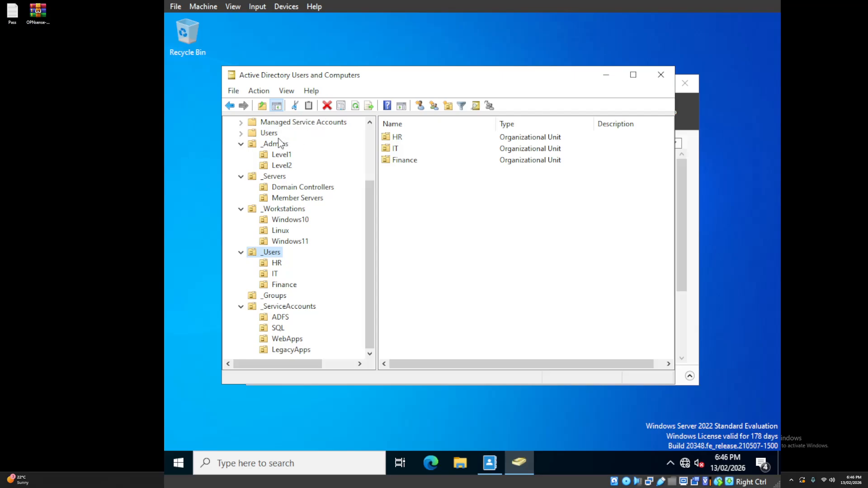
{"action": "scroll", "coordinate": [294, 204], "scroll_direction": "up", "scroll_amount": 3}
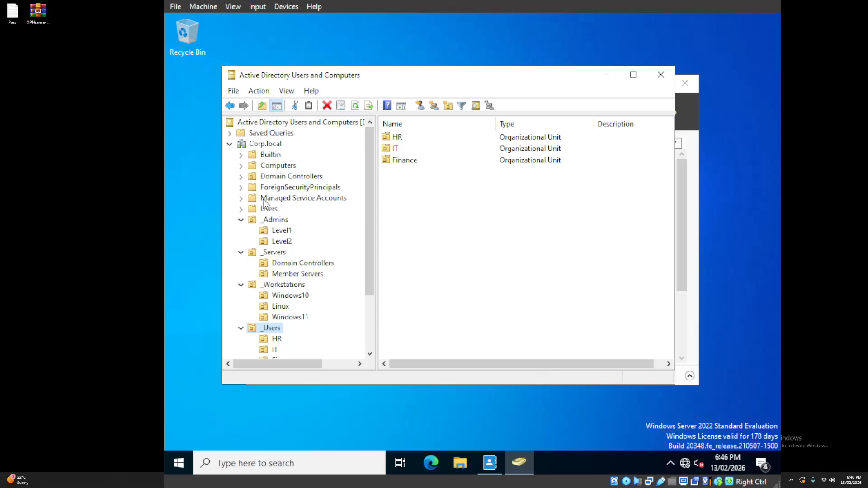
{"action": "scroll", "coordinate": [288, 224], "scroll_direction": "down", "scroll_amount": 3}
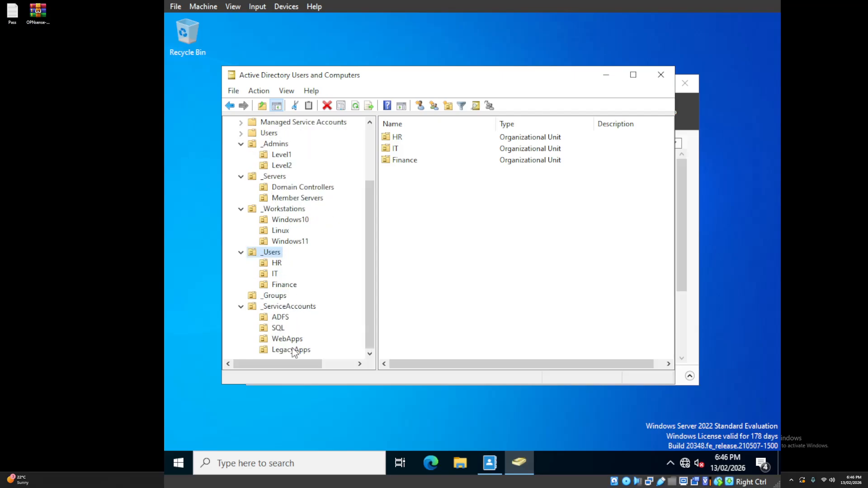
Step: Start a new group in _Groups and name it GG-HR-Users, with Global scope and Security type
{"action": "left_click", "coordinate": [271, 298]}
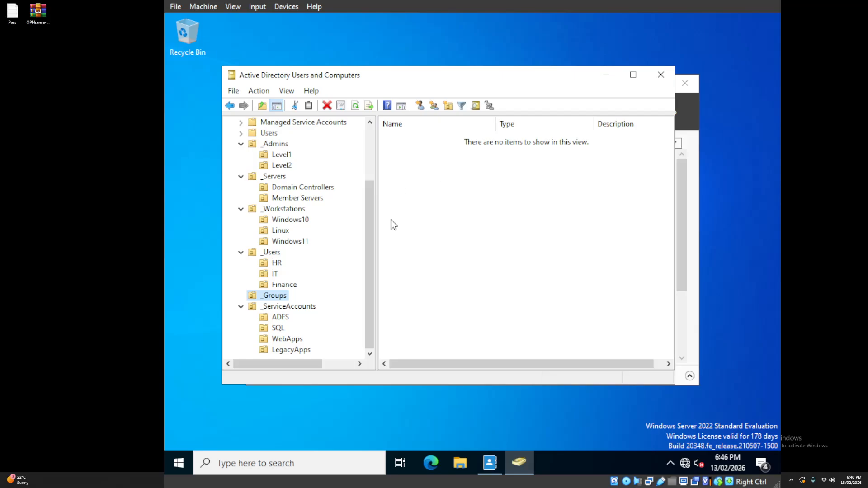
{"action": "right_click", "coordinate": [267, 298]}
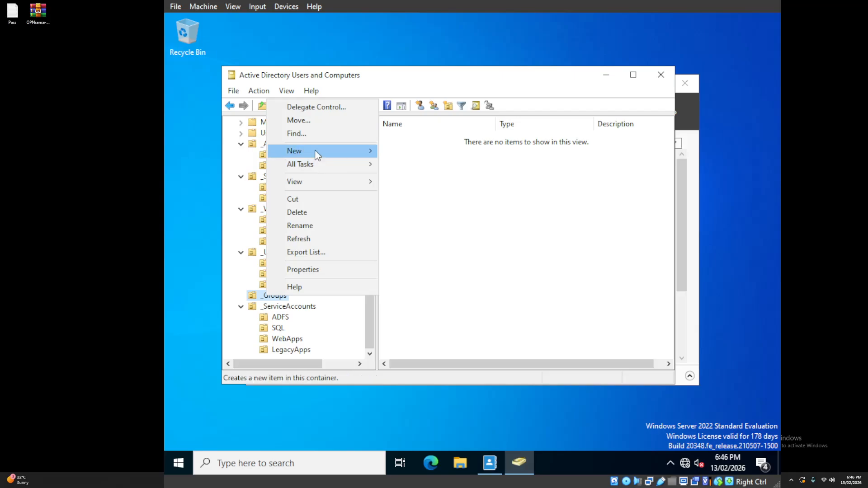
{"action": "mouse_move", "coordinate": [316, 154]}
{"action": "left_click", "coordinate": [427, 175]}
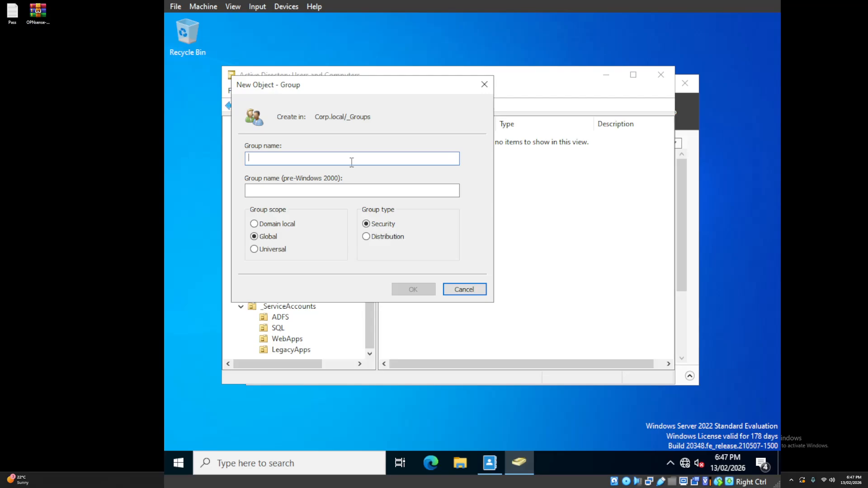
{"action": "type", "text": "GG-HR-Users"}
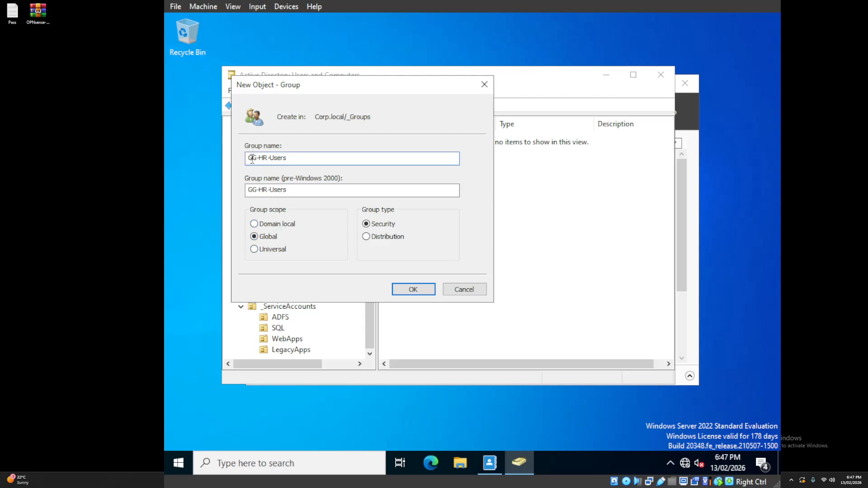
Step: Re-enter the GG prefix in the group name GG-HR-Users and create the global security group
{"action": "left_click_drag", "start_coordinate": [251, 160], "coordinate": [258, 160]}
{"action": "left_click", "coordinate": [253, 157]}
{"action": "left_click_drag", "start_coordinate": [254, 156], "coordinate": [242, 159]}
{"action": "key", "text": "BackSpace"}
{"action": "type", "text": "D"}
{"action": "key", "text": "BackSpace"}
{"action": "type", "text": "G"}
{"action": "left_click", "coordinate": [422, 289]}
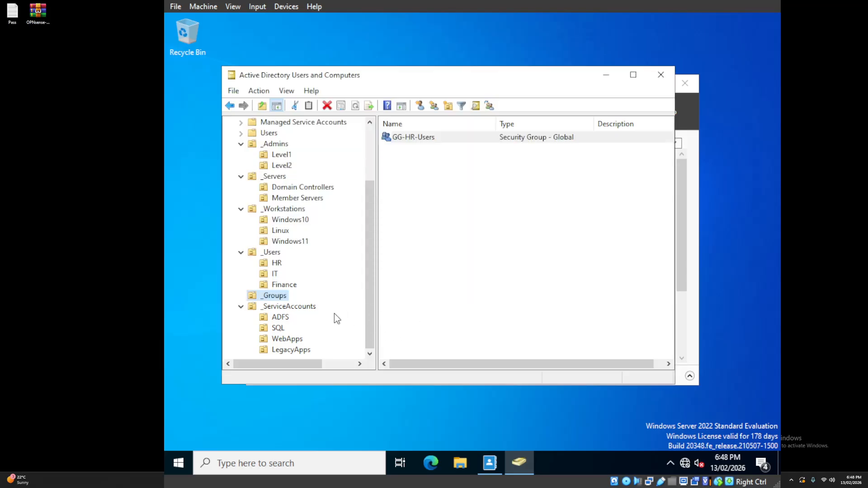
Step: Review the security groups in _Groups and the surrounding OU tree
{"action": "left_click", "coordinate": [418, 138]}
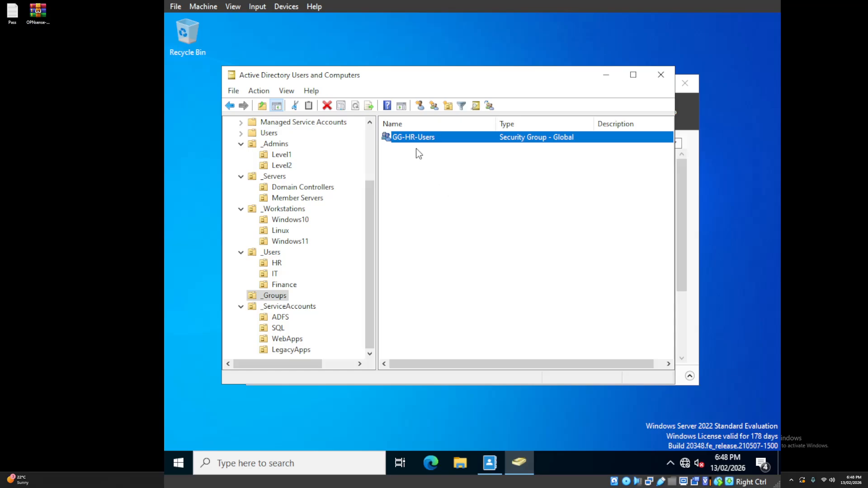
{"action": "left_click", "coordinate": [442, 225]}
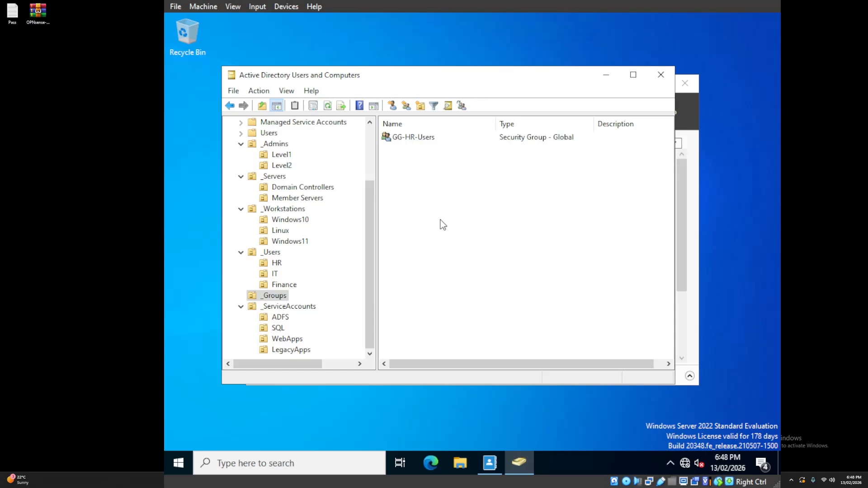
{"action": "left_click", "coordinate": [283, 319]}
{"action": "left_click", "coordinate": [276, 296]}
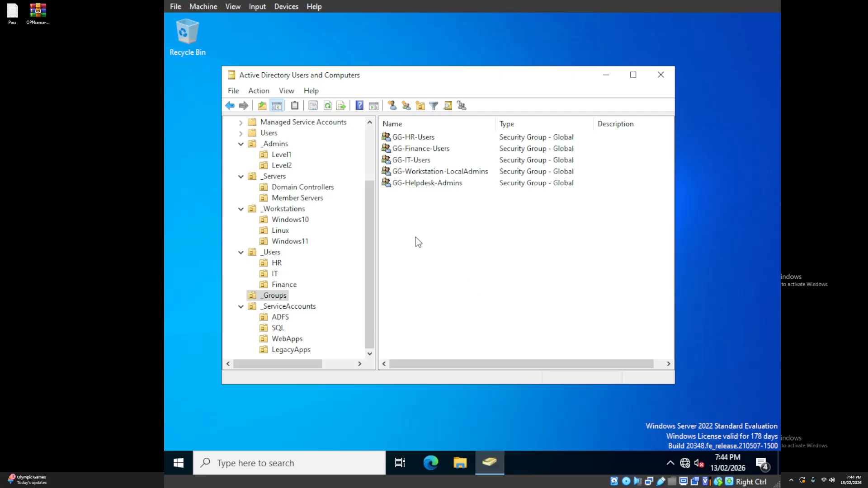
{"action": "left_click_drag", "start_coordinate": [416, 237], "coordinate": [414, 138]}
{"action": "left_click", "coordinate": [451, 268]}
{"action": "left_click_drag", "start_coordinate": [368, 291], "coordinate": [368, 263]}
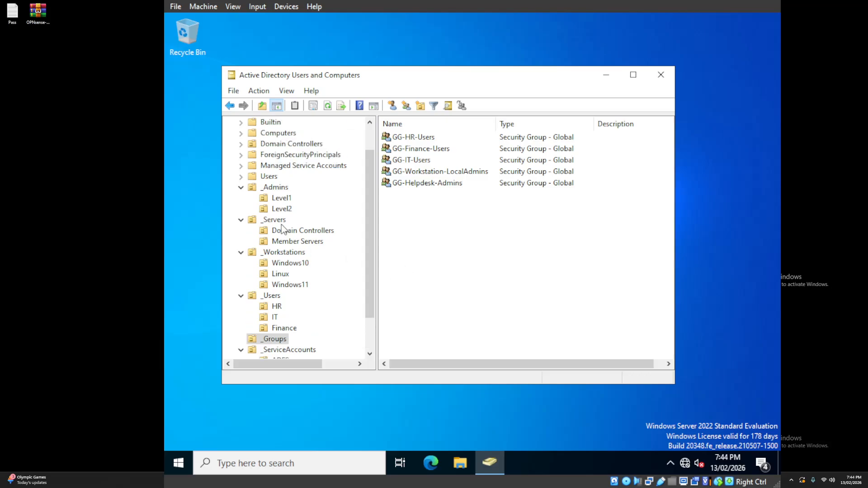
Step: Examine the _Admins OU and the contents of its Level1 and Level2 sub-OUs
{"action": "left_click", "coordinate": [273, 187]}
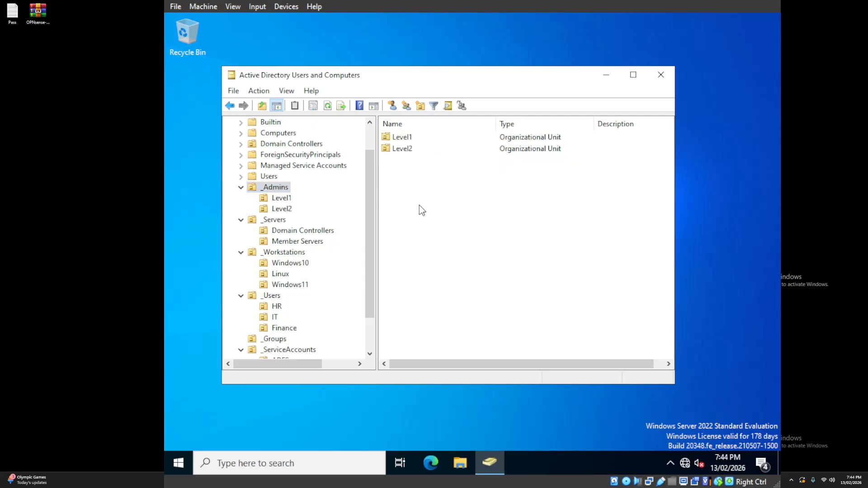
{"action": "double_click", "coordinate": [408, 140]}
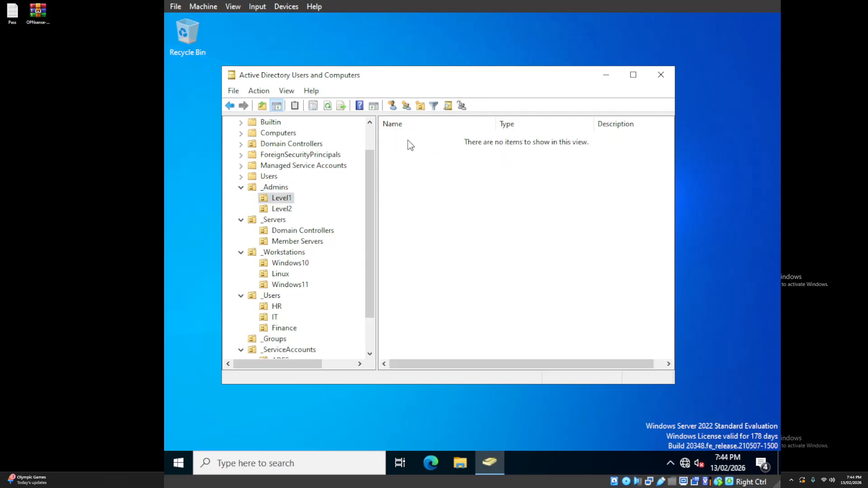
{"action": "left_click", "coordinate": [275, 210]}
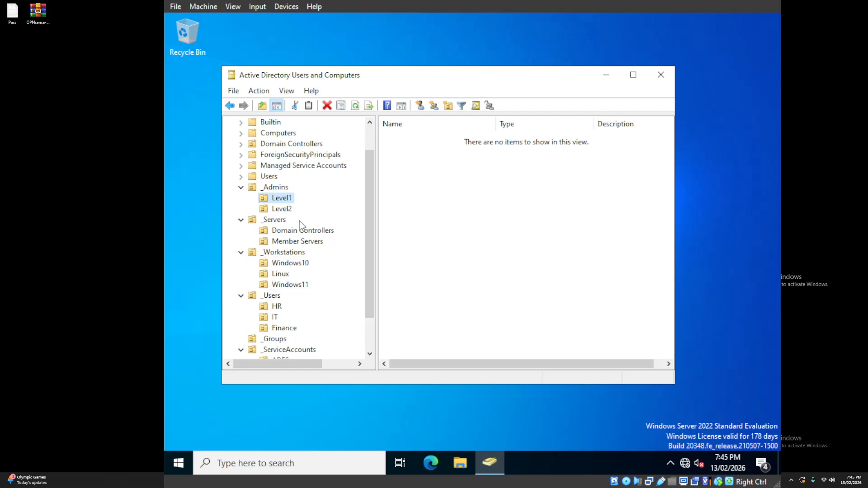
{"action": "left_click", "coordinate": [278, 209]}
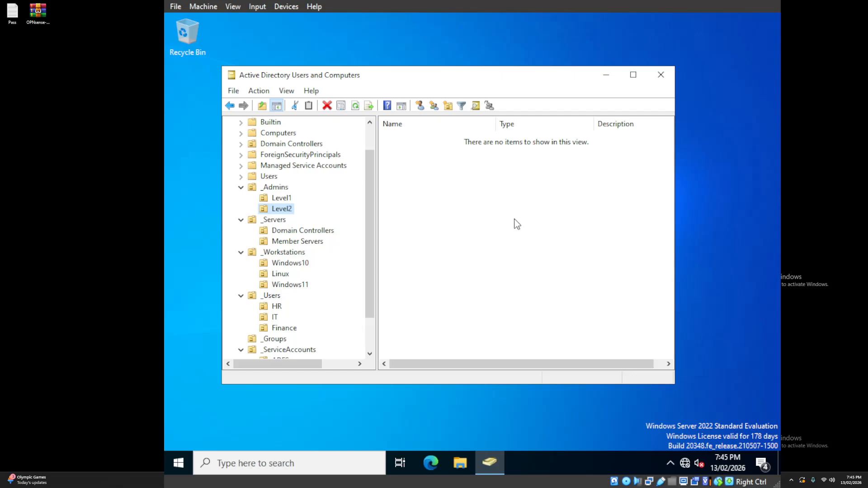
{"action": "left_click", "coordinate": [288, 199]}
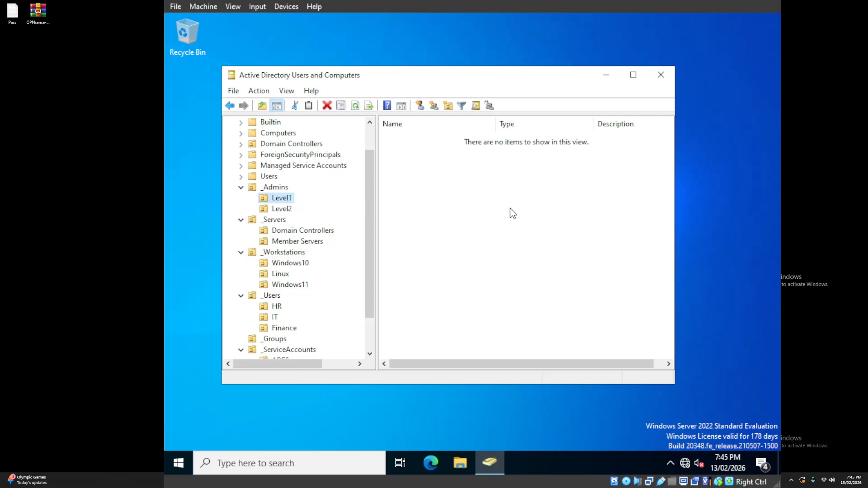
Step: Start a new user in the Level1 OU with first name adm and last name svradmin01
{"action": "right_click", "coordinate": [278, 201]}
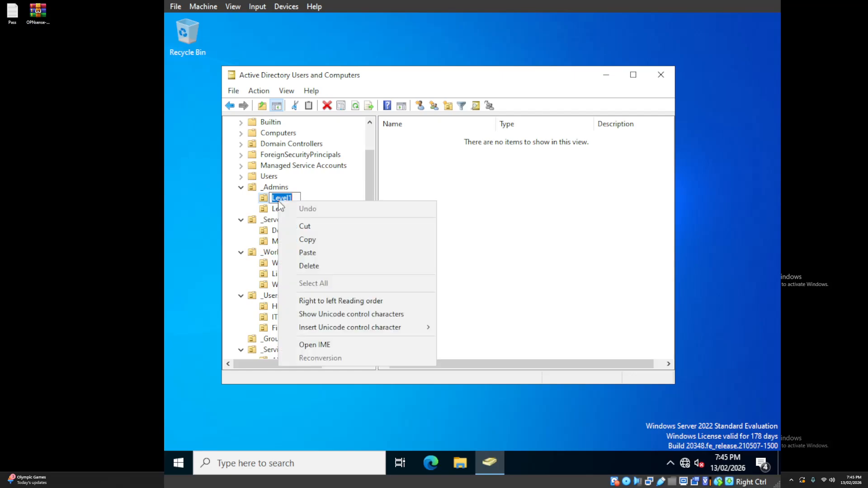
{"action": "left_click", "coordinate": [475, 208]}
{"action": "right_click", "coordinate": [288, 200]}
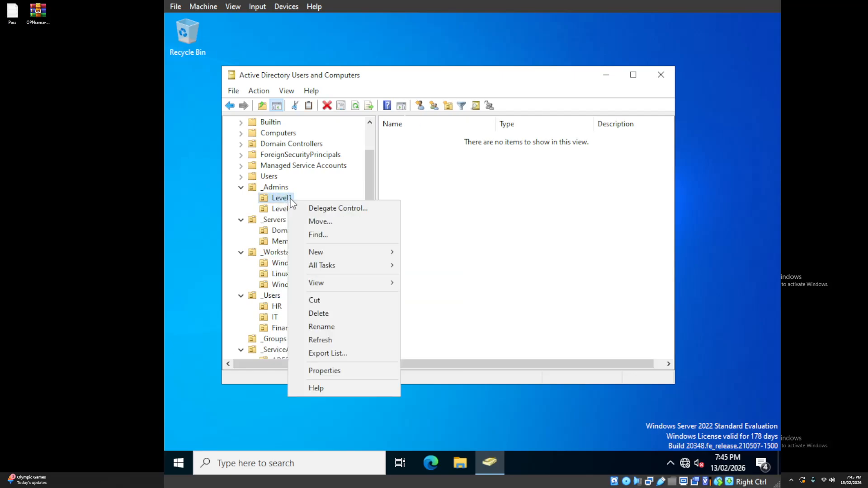
{"action": "mouse_move", "coordinate": [341, 250]}
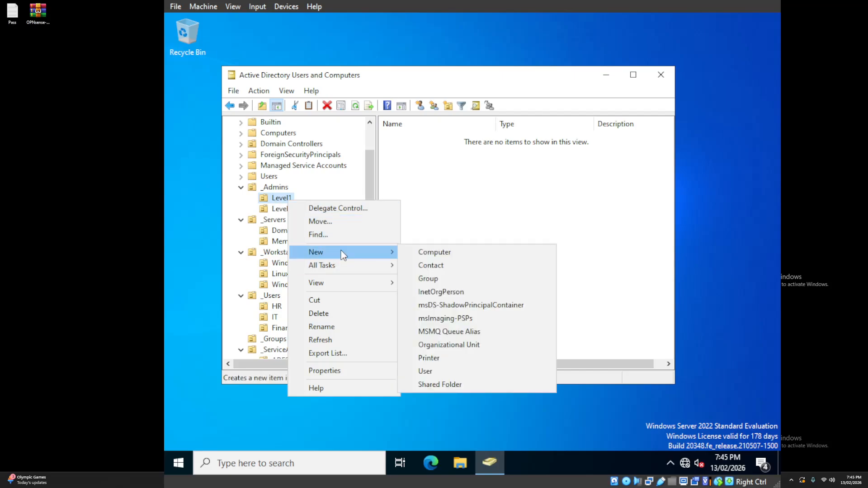
{"action": "left_click", "coordinate": [445, 372]}
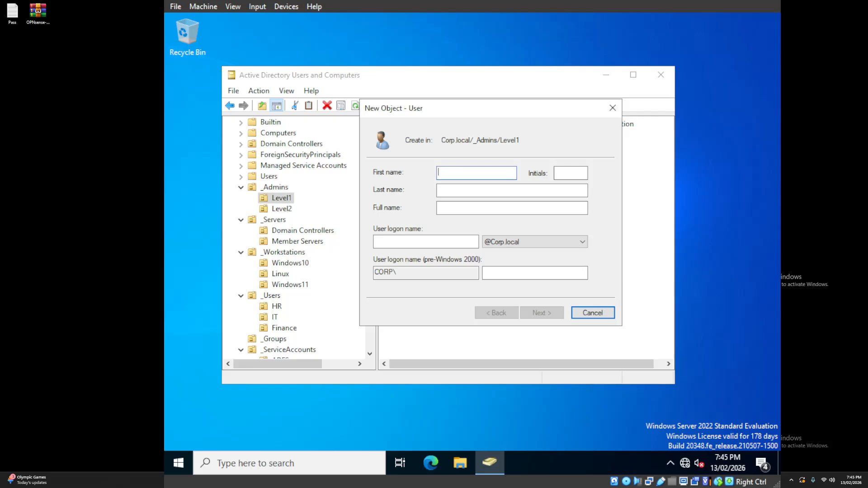
{"action": "type", "text": "adm"}
{"action": "left_click", "coordinate": [468, 190]}
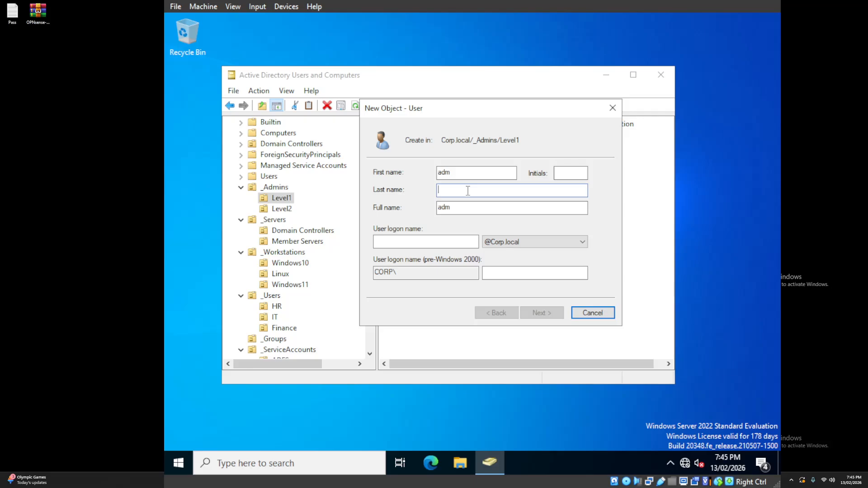
{"action": "type", "text": "svradmin01"}
Step: Enter adm-srv as the user logon name and correct the last name to srvadmin01
{"action": "left_click", "coordinate": [442, 241]}
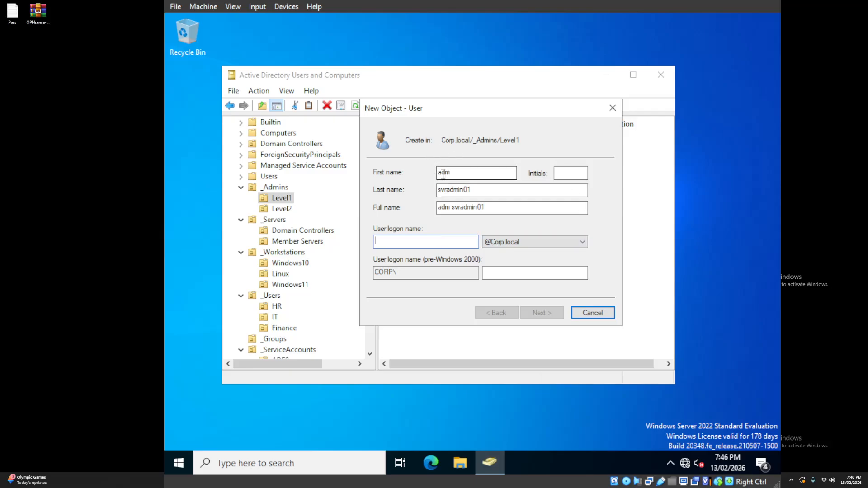
{"action": "left_click", "coordinate": [441, 190]}
{"action": "left_click", "coordinate": [395, 246]}
{"action": "type", "text": "ad"}
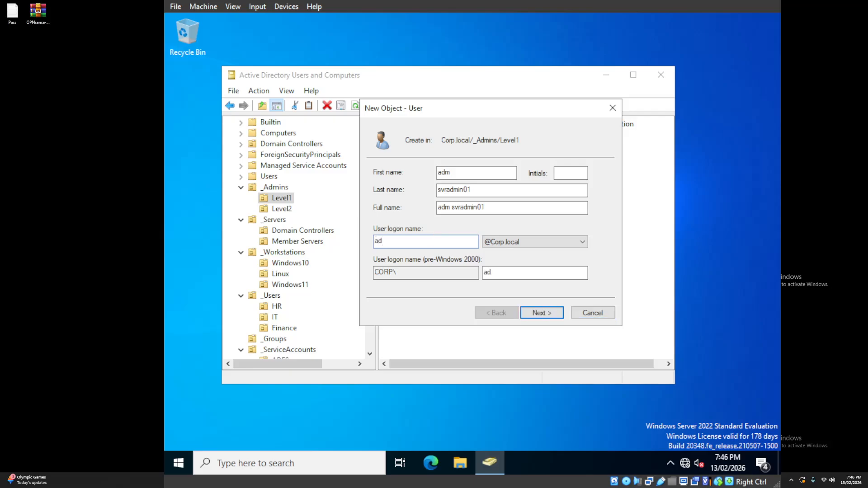
{"action": "type", "text": "m-srv"}
{"action": "left_click", "coordinate": [440, 189]}
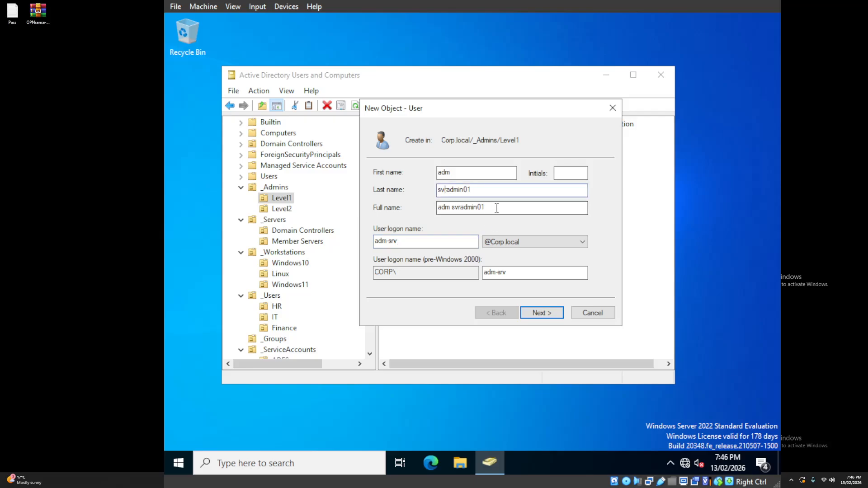
{"action": "key", "text": "BackSpace"}
{"action": "type", "text": "v"}
Step: Complete the user logon name as adm-srvadmin01
{"action": "left_click", "coordinate": [441, 243]}
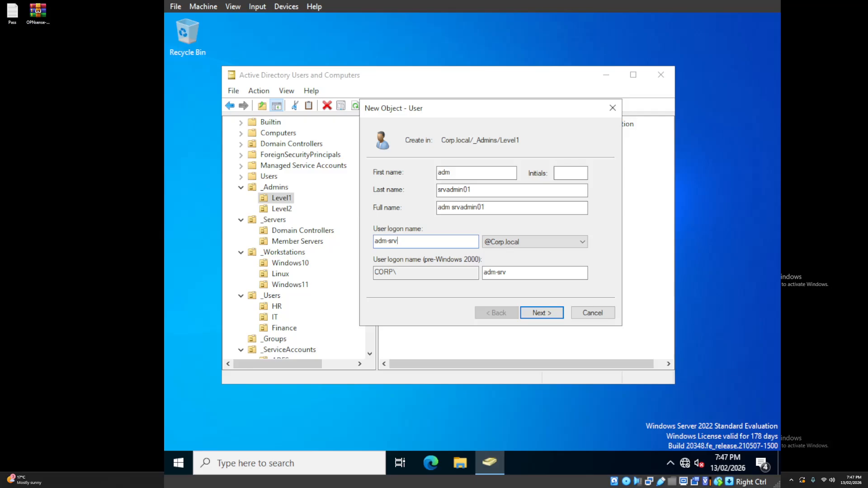
{"action": "left_click_drag", "start_coordinate": [407, 242], "coordinate": [323, 235]}
{"action": "type", "text": "adm-srvadmin01"}
{"action": "mouse_move", "coordinate": [384, 243]}
{"action": "left_mouse_down"}
{"action": "mouse_move", "coordinate": [364, 247]}
{"action": "mouse_move", "coordinate": [374, 243]}
{"action": "left_mouse_up"}
{"action": "left_click", "coordinate": [453, 243]}
{"action": "left_click_drag", "start_coordinate": [375, 240], "coordinate": [433, 241]}
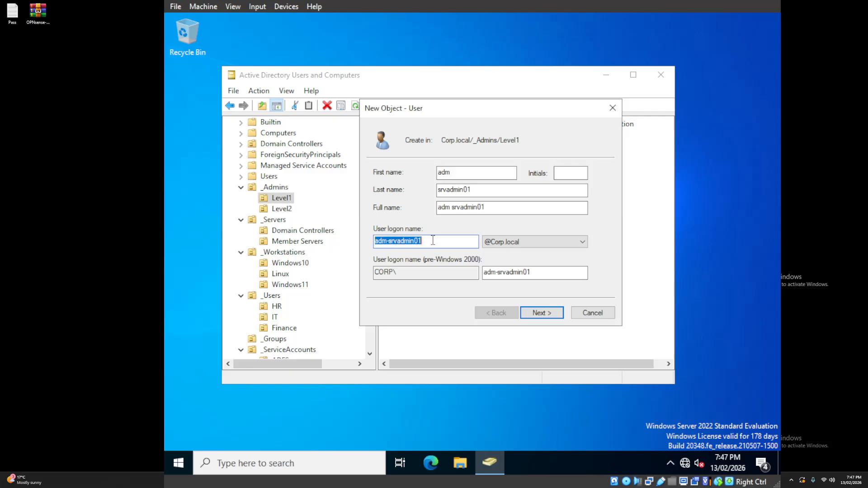
{"action": "left_click", "coordinate": [432, 241]}
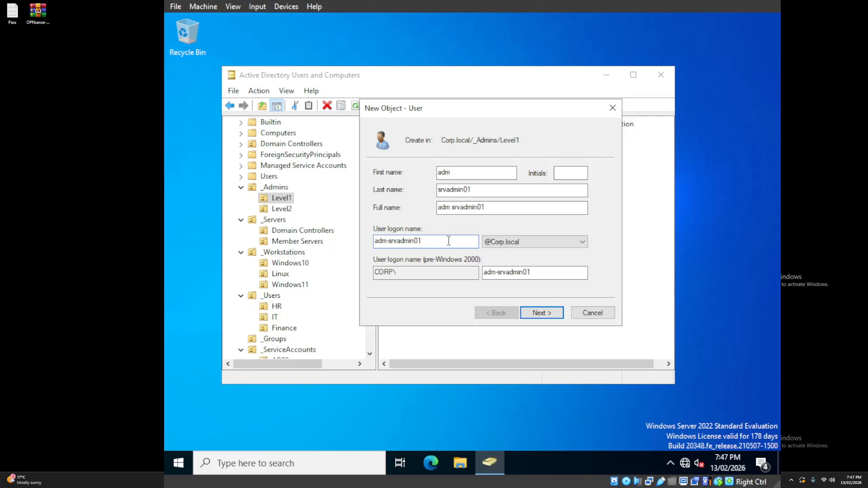
{"action": "left_click_drag", "start_coordinate": [435, 243], "coordinate": [391, 243]}
{"action": "left_click", "coordinate": [438, 242]}
{"action": "mouse_move", "coordinate": [438, 241]}
{"action": "left_mouse_down"}
{"action": "mouse_move", "coordinate": [359, 242]}
{"action": "mouse_move", "coordinate": [433, 241]}
{"action": "left_mouse_up"}
{"action": "mouse_move", "coordinate": [437, 242]}
{"action": "left_mouse_down"}
{"action": "mouse_move", "coordinate": [368, 242]}
{"action": "mouse_move", "coordinate": [442, 242]}
{"action": "left_mouse_up"}
{"action": "left_click_drag", "start_coordinate": [440, 244], "coordinate": [371, 246]}
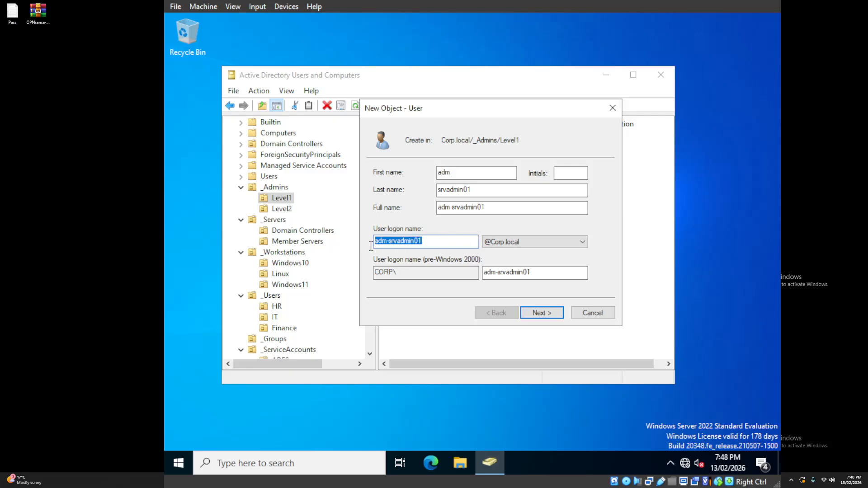
{"action": "left_click", "coordinate": [430, 239]}
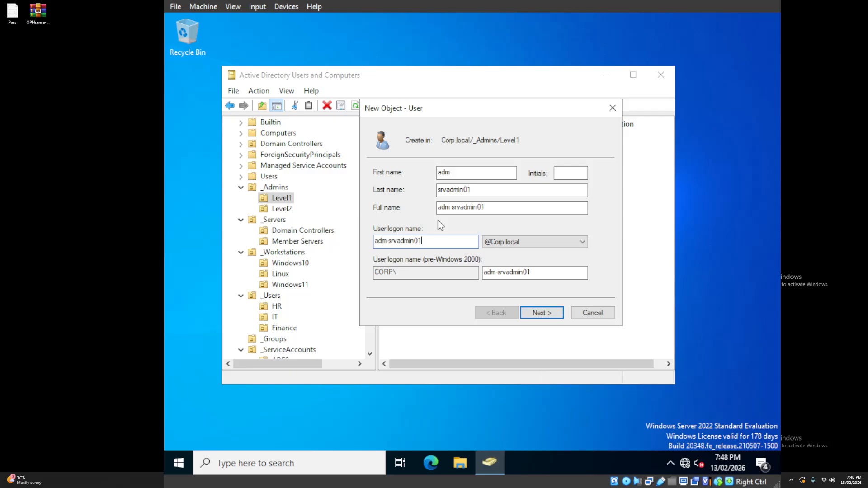
{"action": "left_click_drag", "start_coordinate": [428, 243], "coordinate": [458, 239]}
{"action": "left_click_drag", "start_coordinate": [423, 242], "coordinate": [391, 245]}
{"action": "left_click_drag", "start_coordinate": [388, 240], "coordinate": [366, 241]}
{"action": "left_click", "coordinate": [410, 243]}
{"action": "left_click_drag", "start_coordinate": [389, 240], "coordinate": [435, 238]}
{"action": "left_click", "coordinate": [454, 242]}
{"action": "left_click_drag", "start_coordinate": [447, 240], "coordinate": [389, 250]}
{"action": "left_click", "coordinate": [424, 242]}
{"action": "left_click_drag", "start_coordinate": [427, 240], "coordinate": [389, 240]}
{"action": "left_click", "coordinate": [454, 238]}
{"action": "left_click_drag", "start_coordinate": [441, 243], "coordinate": [465, 244]}
{"action": "left_click_drag", "start_coordinate": [441, 243], "coordinate": [389, 243]}
{"action": "left_click", "coordinate": [451, 242]}
{"action": "mouse_move", "coordinate": [436, 240]}
{"action": "left_mouse_down"}
{"action": "mouse_move", "coordinate": [372, 236]}
{"action": "mouse_move", "coordinate": [435, 240]}
{"action": "mouse_move", "coordinate": [371, 244]}
{"action": "mouse_move", "coordinate": [428, 240]}
{"action": "left_mouse_up"}
{"action": "left_click_drag", "start_coordinate": [421, 241], "coordinate": [378, 251]}
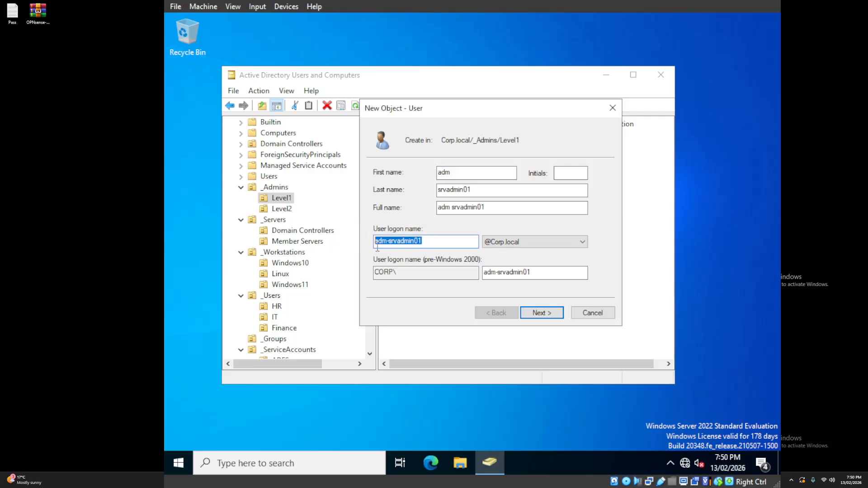
{"action": "left_click", "coordinate": [427, 244]}
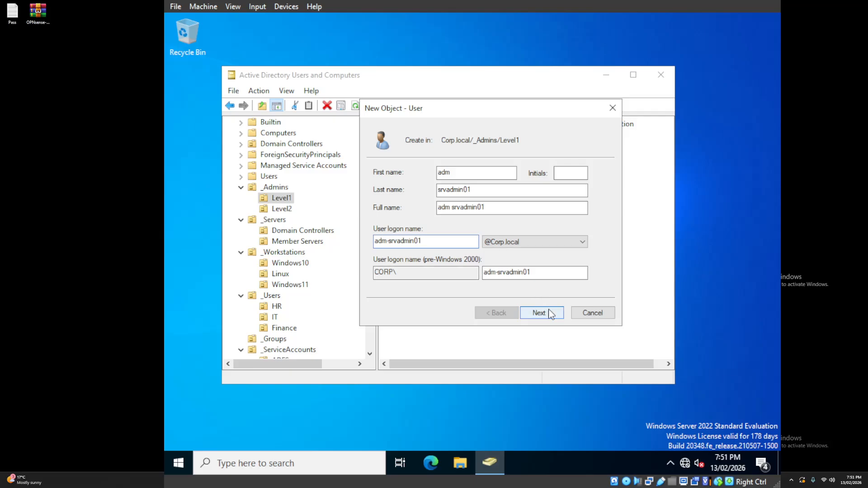
Step: Discard the unfinished new user and inspect the Level1 OU's properties, including its manager settings
{"action": "left_click", "coordinate": [587, 313]}
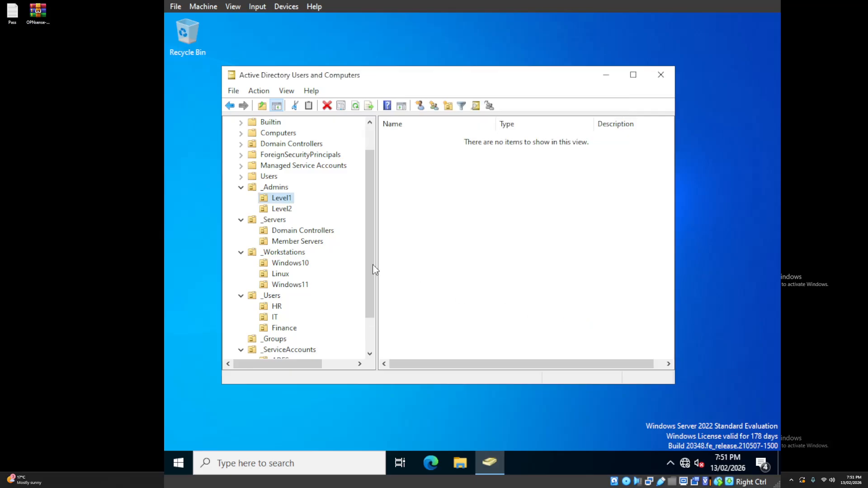
{"action": "right_click", "coordinate": [280, 198]}
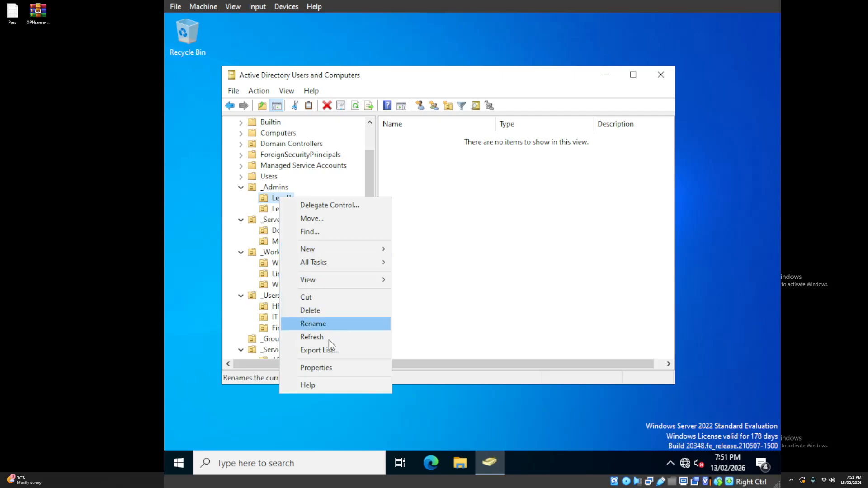
{"action": "left_click", "coordinate": [323, 370]}
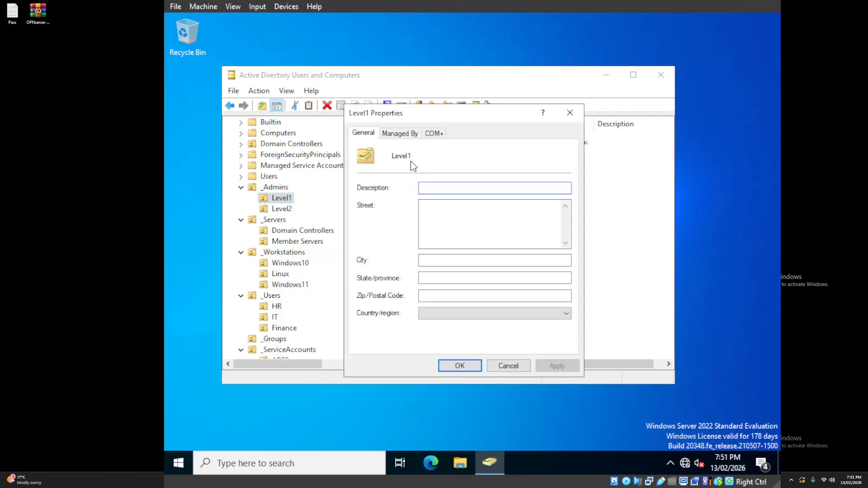
{"action": "left_click", "coordinate": [403, 133]}
{"action": "left_click", "coordinate": [570, 113]}
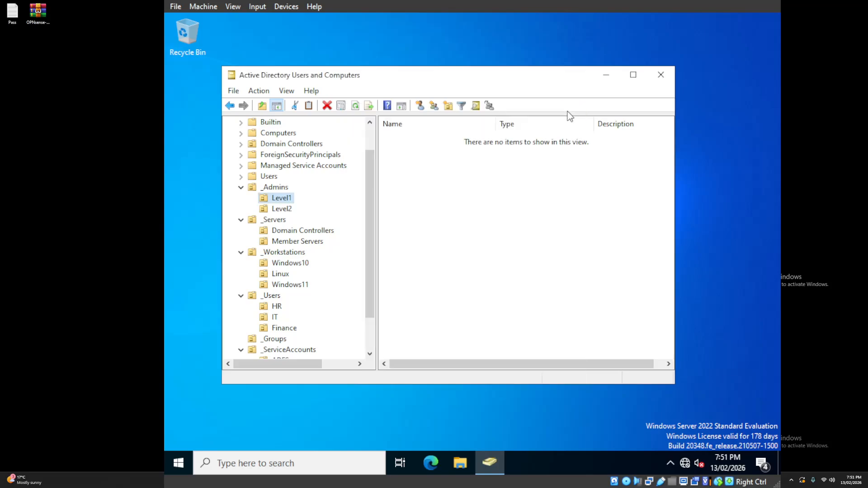
{"action": "right_click", "coordinate": [288, 199]}
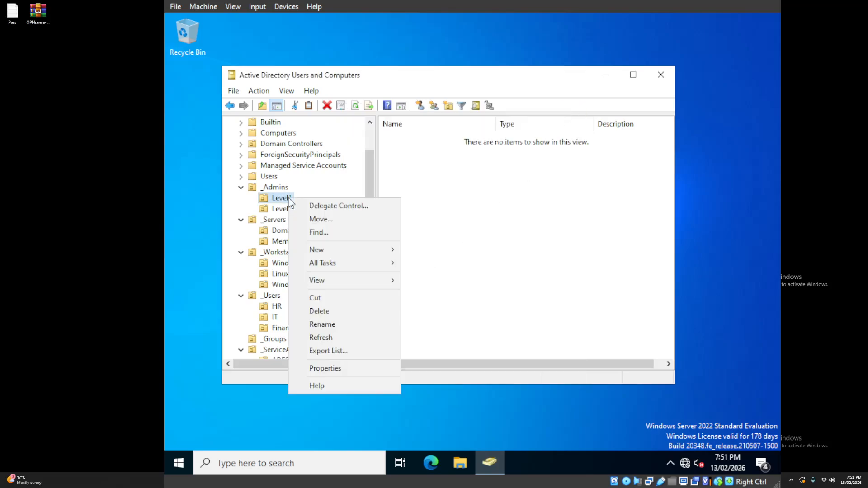
{"action": "left_click", "coordinate": [340, 368]}
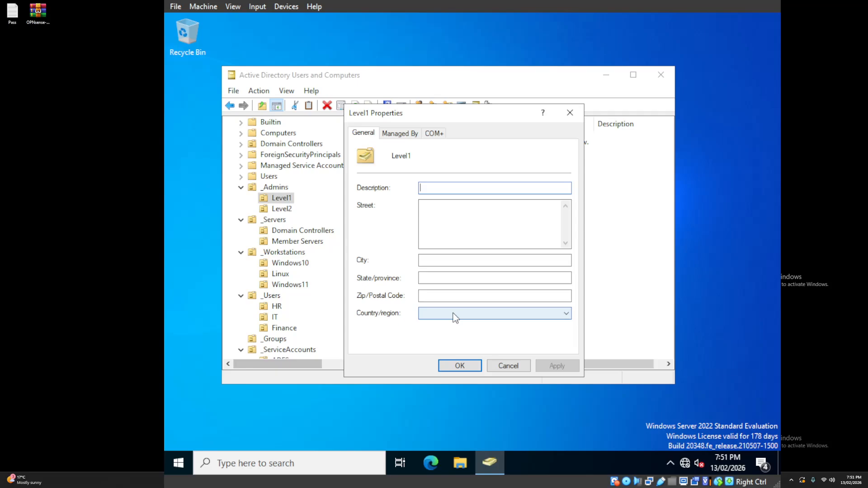
{"action": "left_click", "coordinate": [570, 113]}
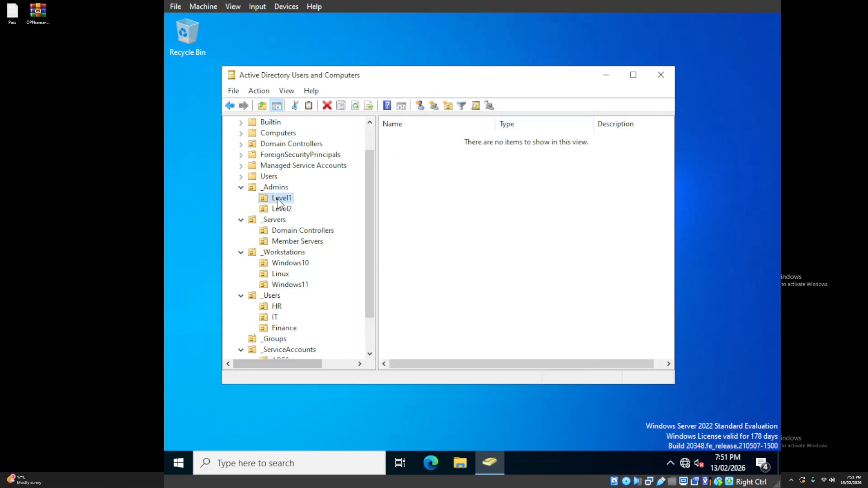
Step: Try to delete the Level1 and Level2 sub-OUs together from the _Admins OU
{"action": "left_click", "coordinate": [278, 188]}
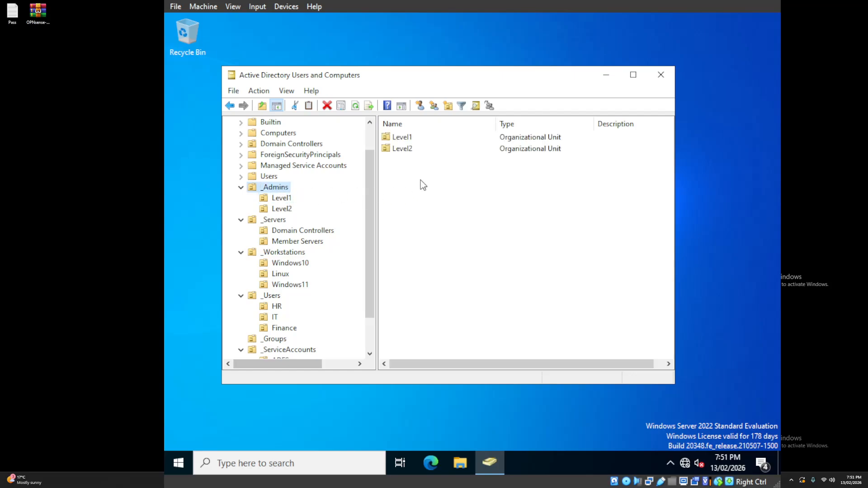
{"action": "left_click_drag", "start_coordinate": [423, 185], "coordinate": [405, 134]}
{"action": "right_click", "coordinate": [394, 139]}
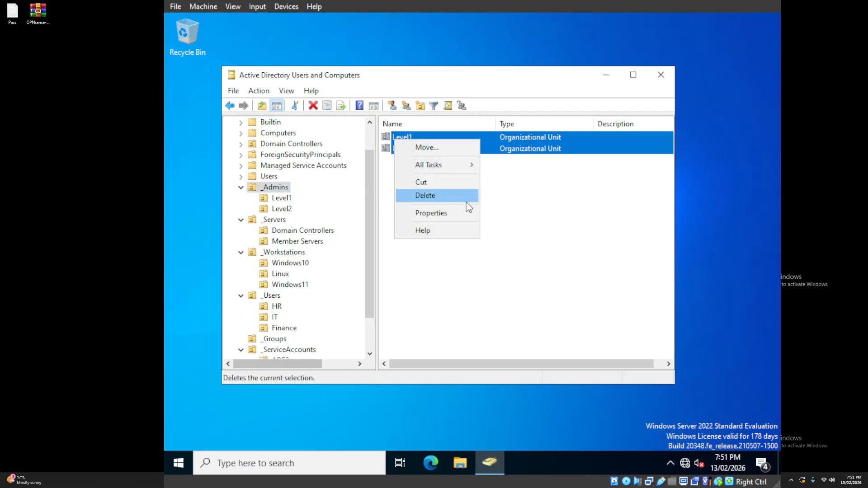
{"action": "left_click", "coordinate": [435, 195]}
{"action": "left_click", "coordinate": [499, 280]}
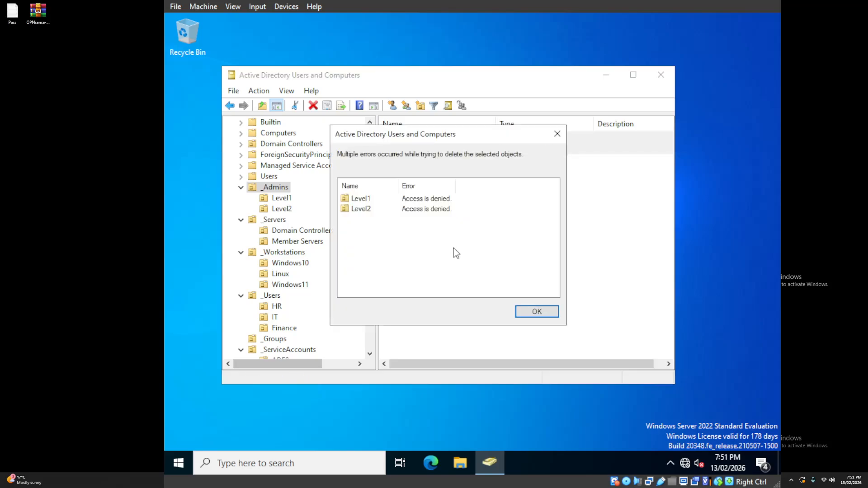
{"action": "left_click", "coordinate": [536, 311]}
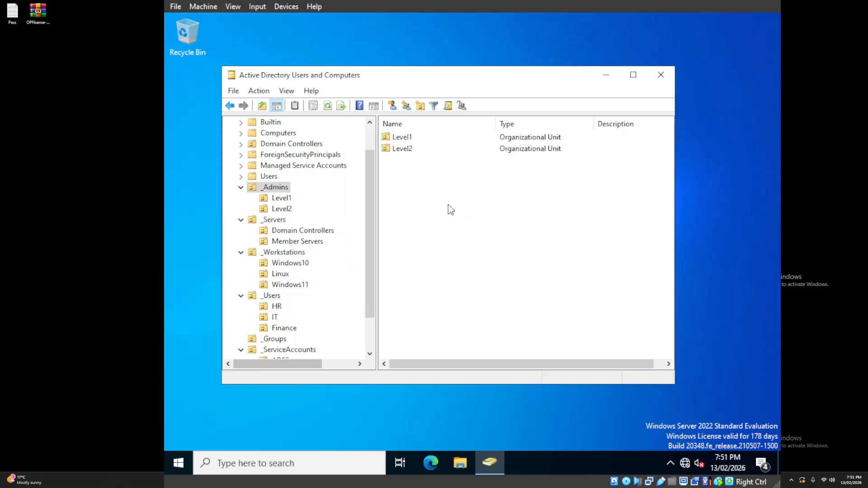
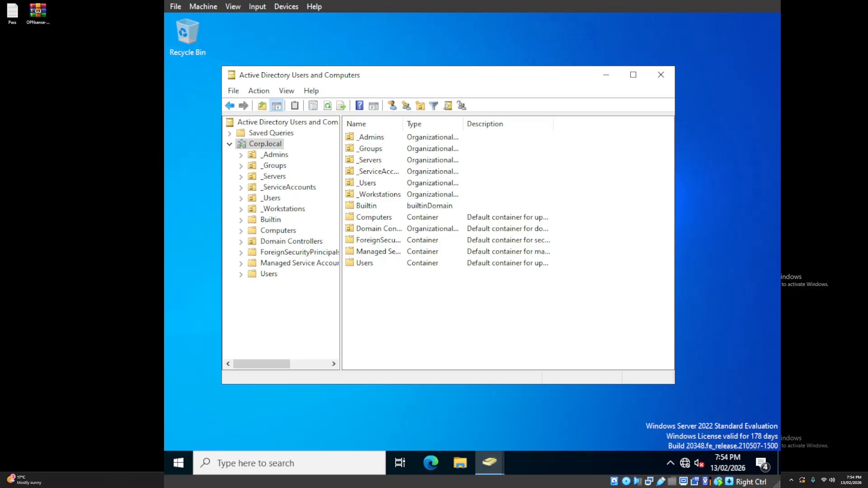
Step: Open the _Admins OU and check which account is signed in to the server
{"action": "left_click", "coordinate": [370, 138]}
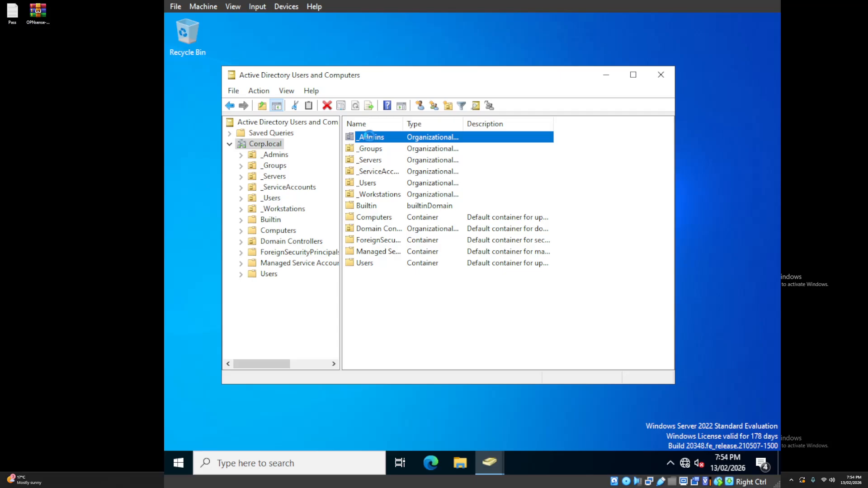
{"action": "double_click", "coordinate": [371, 138]}
{"action": "right_click", "coordinate": [367, 139]}
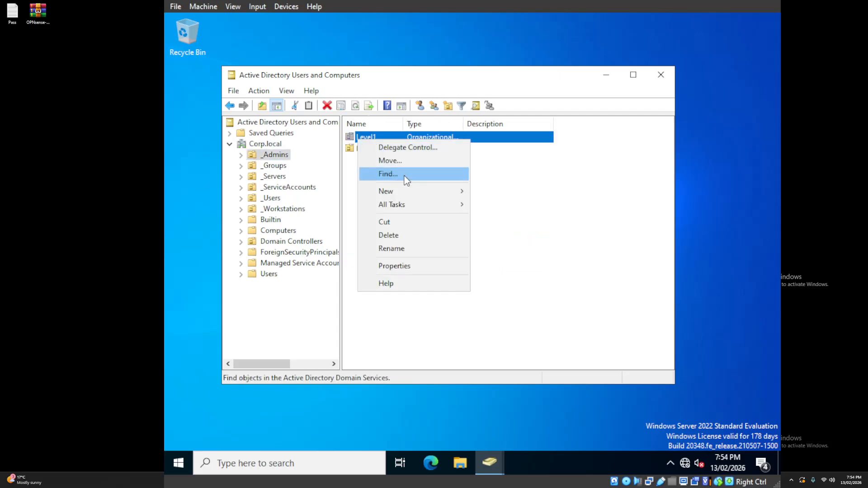
{"action": "left_click", "coordinate": [184, 456]}
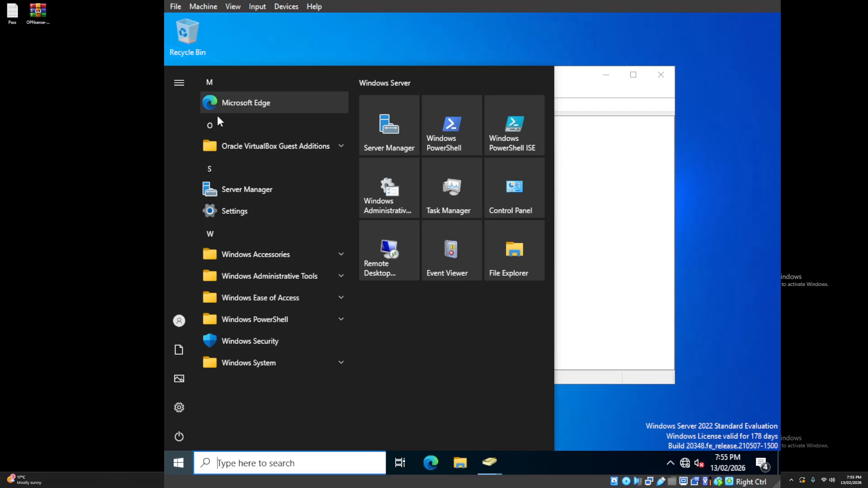
{"action": "mouse_move", "coordinate": [186, 326]}
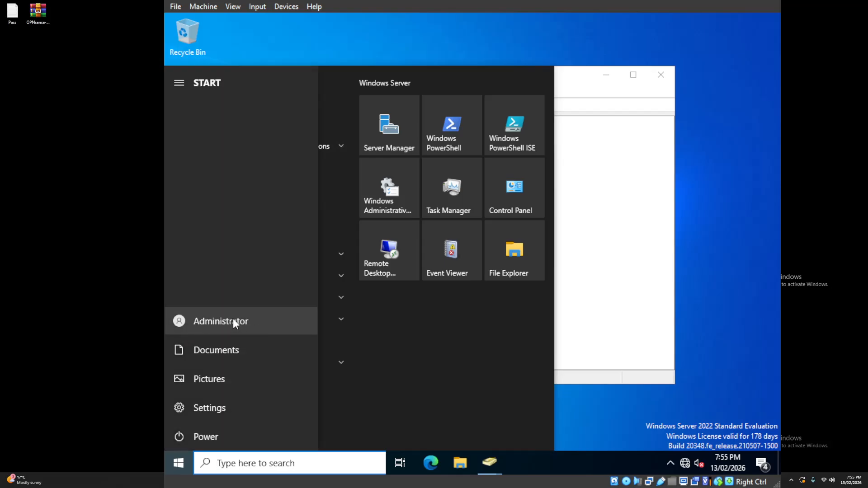
{"action": "left_click", "coordinate": [595, 333]}
Step: Try to delete the Level1 OU on its own from the _Admins OU
{"action": "right_click", "coordinate": [375, 140]}
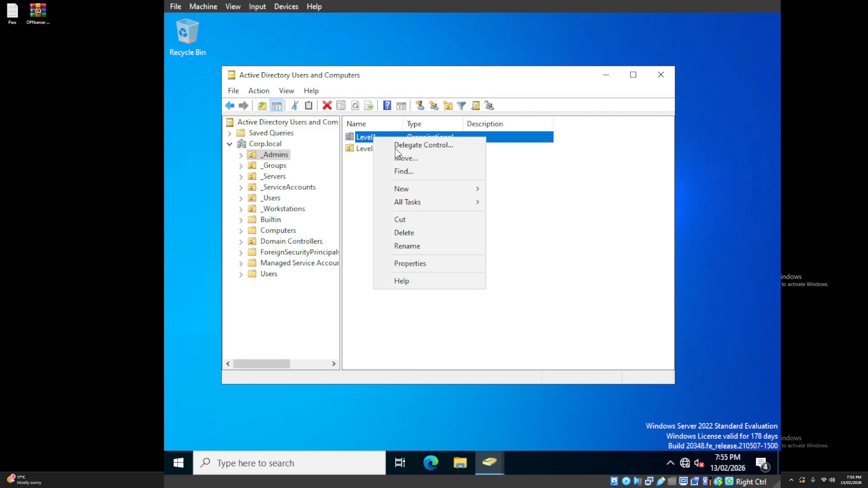
{"action": "left_click", "coordinate": [427, 234]}
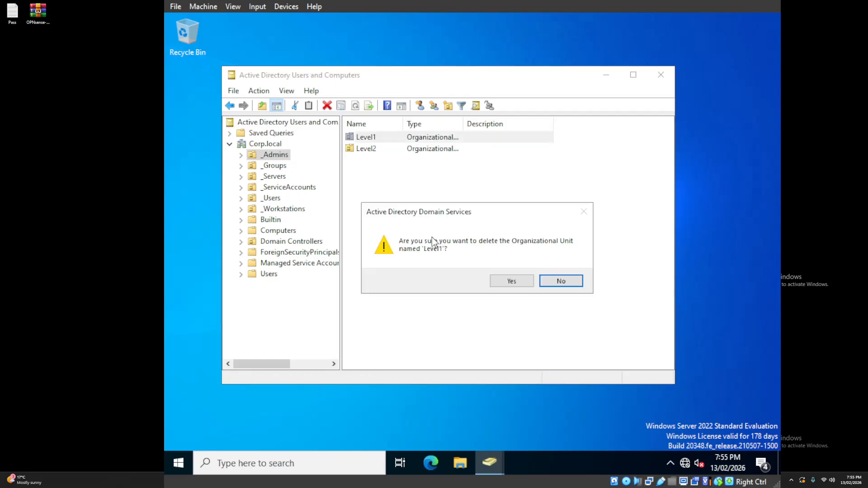
{"action": "left_click", "coordinate": [527, 284]}
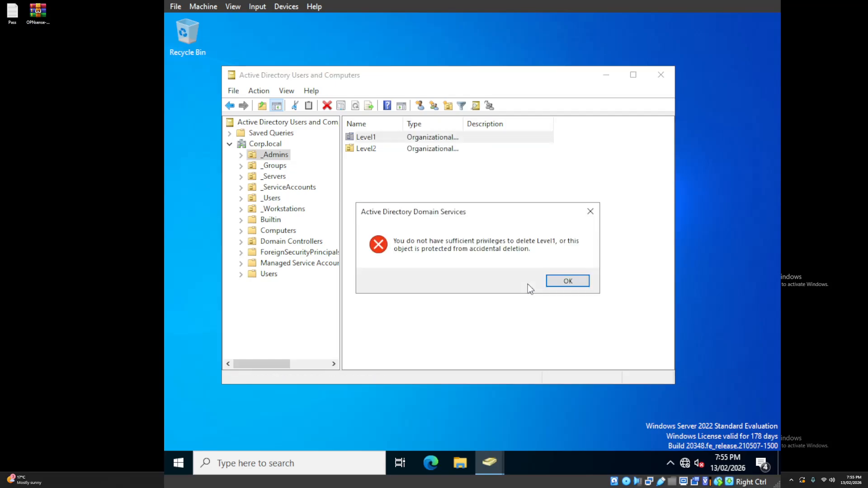
{"action": "left_click", "coordinate": [562, 281]}
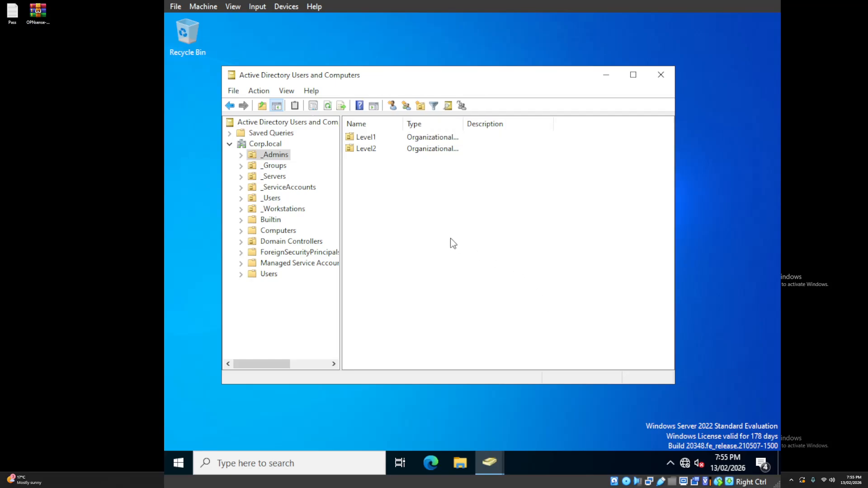
Step: Enable Advanced Features for the directory view and widen the Name column to show full object names
{"action": "left_click", "coordinate": [285, 91]}
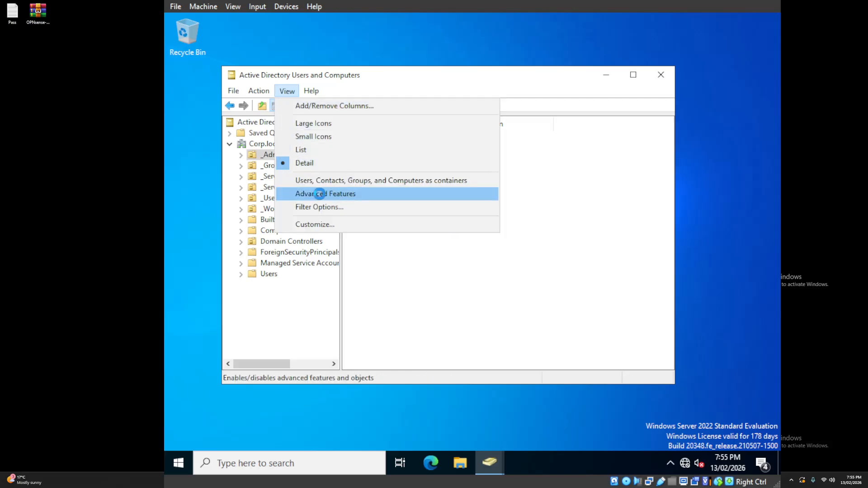
{"action": "left_click", "coordinate": [320, 194]}
{"action": "left_click", "coordinate": [292, 93]}
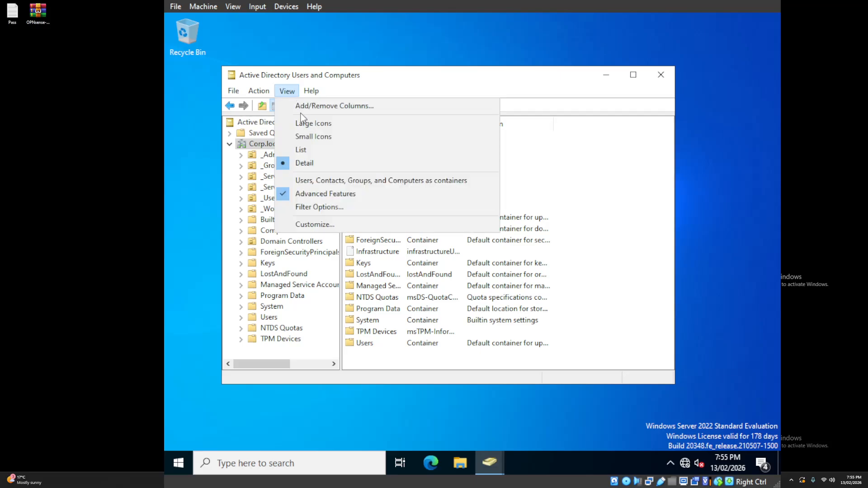
{"action": "left_click", "coordinate": [568, 191]}
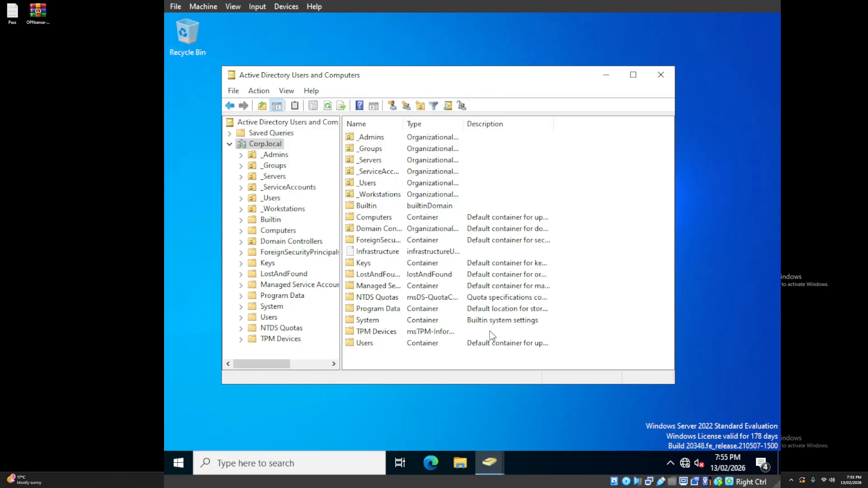
{"action": "left_click_drag", "start_coordinate": [378, 363], "coordinate": [399, 360]}
{"action": "left_click_drag", "start_coordinate": [403, 119], "coordinate": [440, 129]}
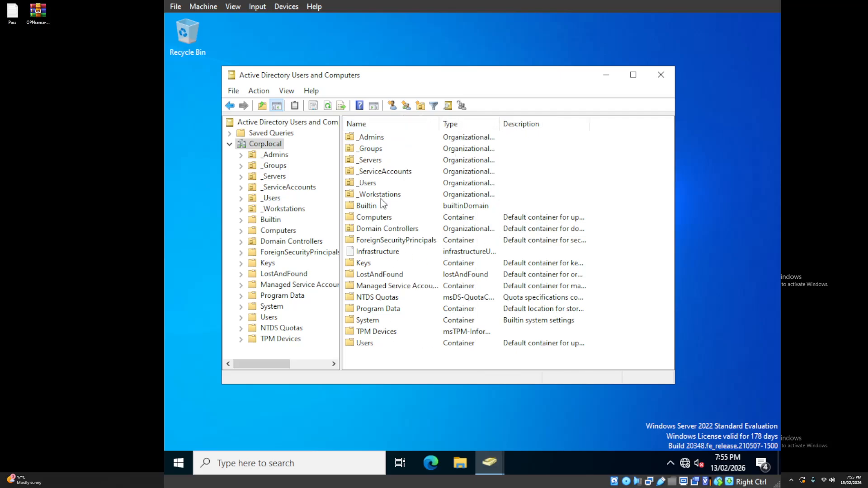
Step: Turn off protection from accidental deletion for the Level1 OU in _Admins
{"action": "double_click", "coordinate": [367, 141]}
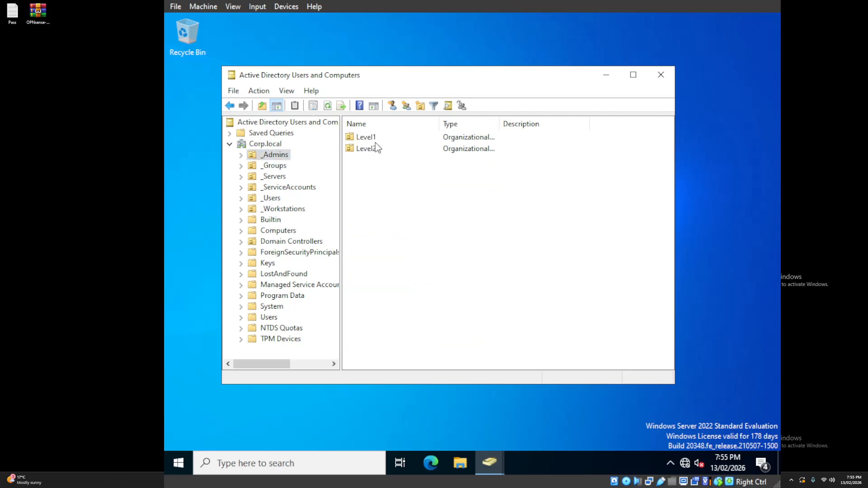
{"action": "left_click", "coordinate": [368, 140]}
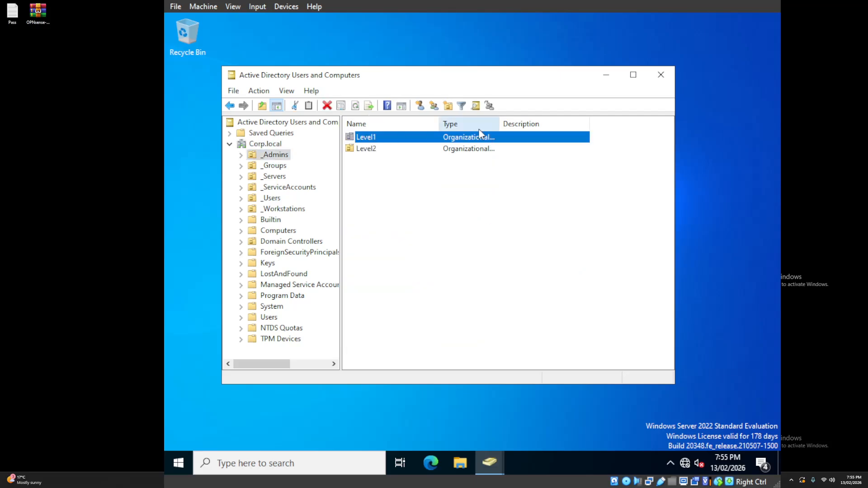
{"action": "left_click_drag", "start_coordinate": [500, 124], "coordinate": [538, 124]}
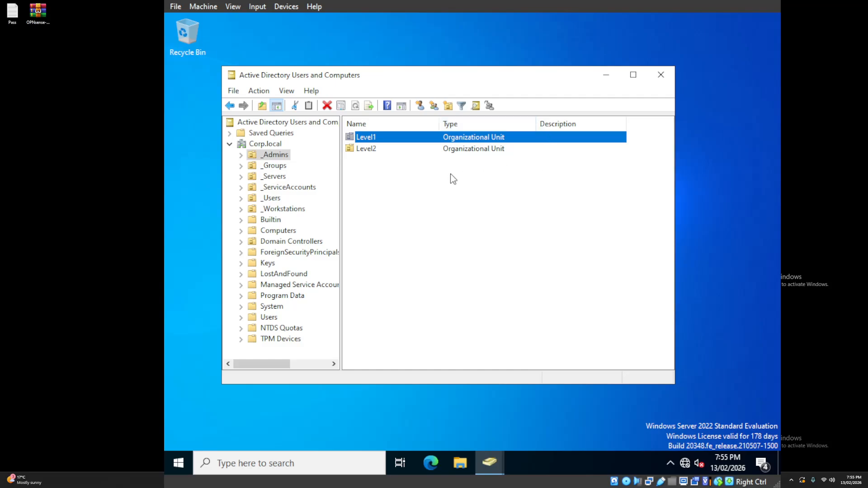
{"action": "right_click", "coordinate": [360, 138]}
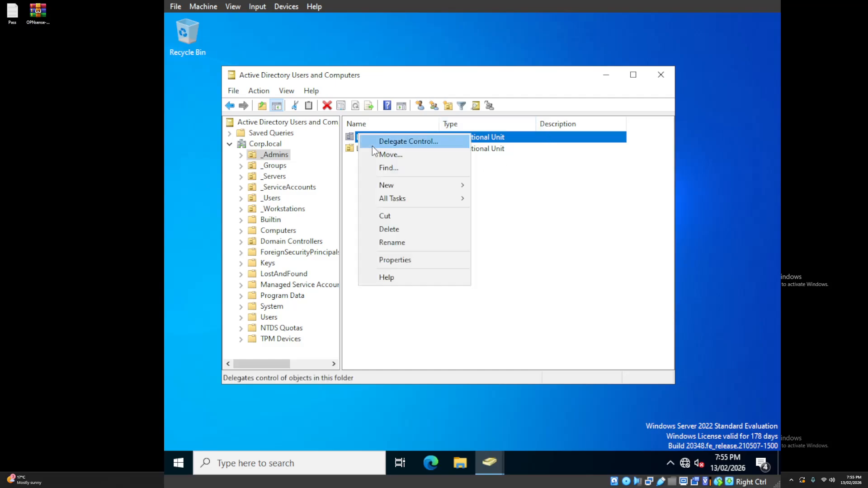
{"action": "left_click", "coordinate": [397, 263]}
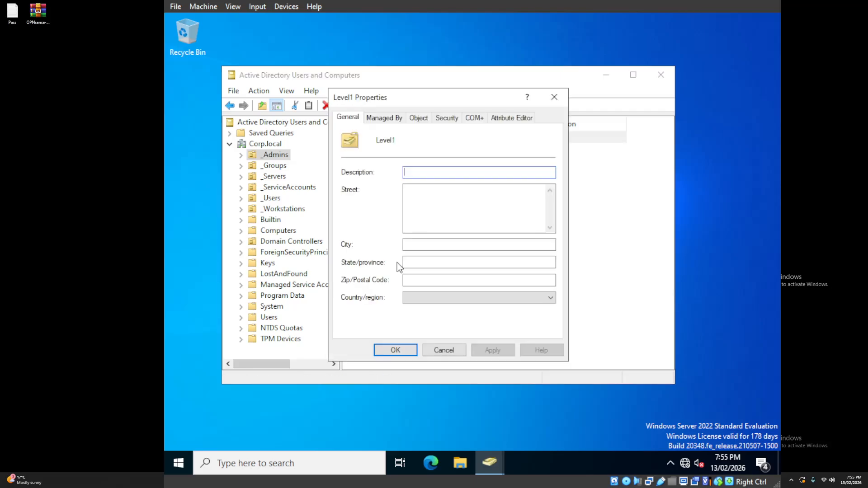
{"action": "left_click", "coordinate": [384, 118]}
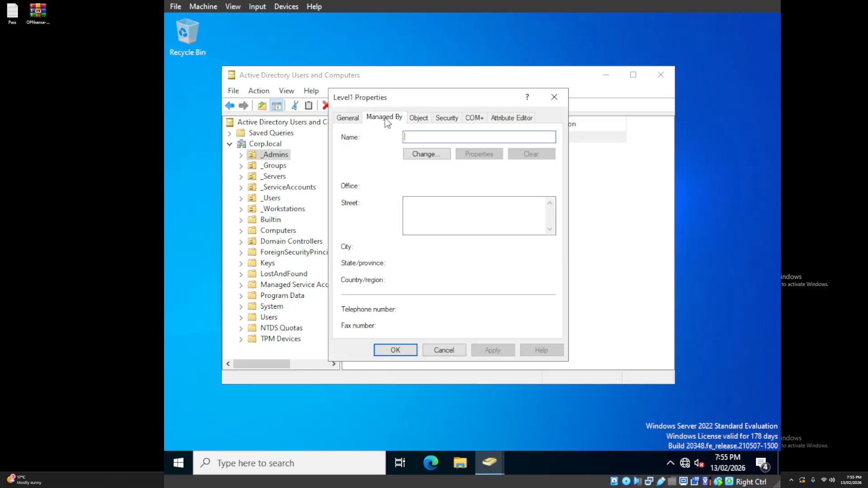
{"action": "left_click", "coordinate": [418, 118]}
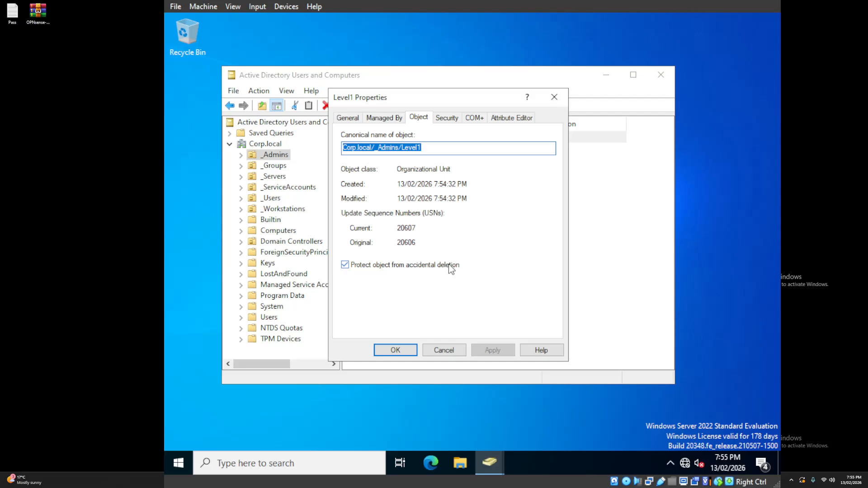
{"action": "left_click", "coordinate": [419, 266]}
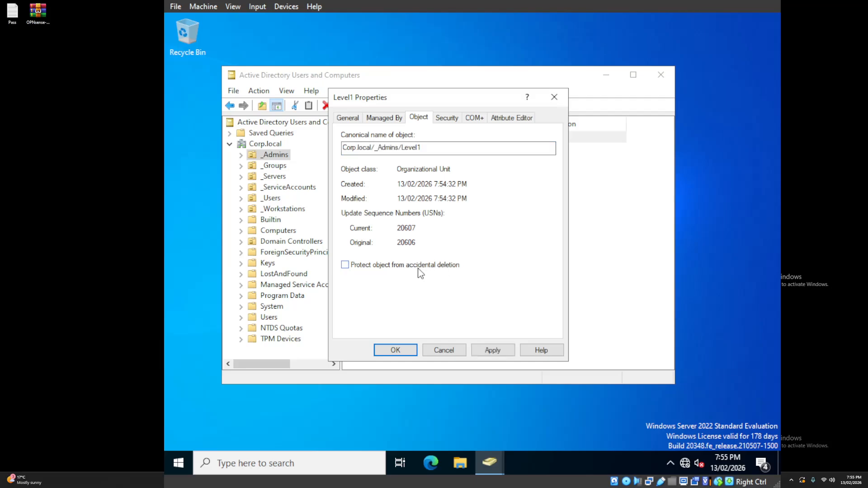
{"action": "left_click", "coordinate": [475, 350]}
{"action": "left_click", "coordinate": [406, 351]}
{"action": "left_click", "coordinate": [408, 299]}
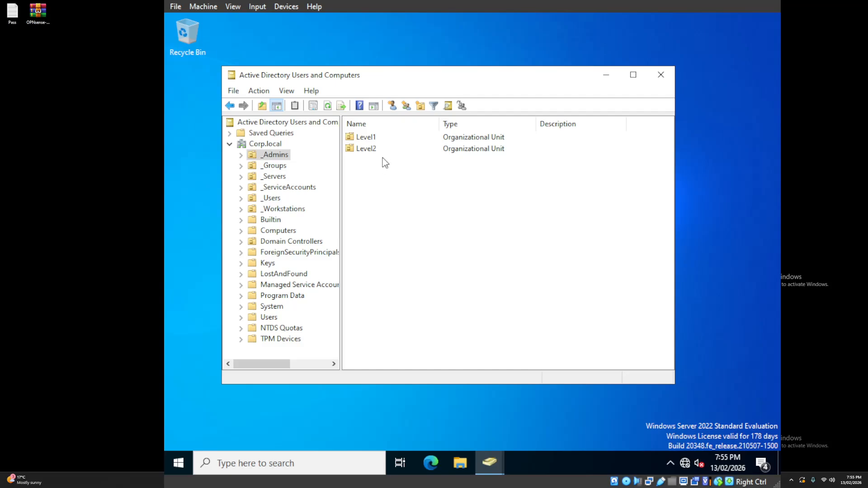
Step: Delete the Level1 OU from the _Admins OU
{"action": "right_click", "coordinate": [374, 138]}
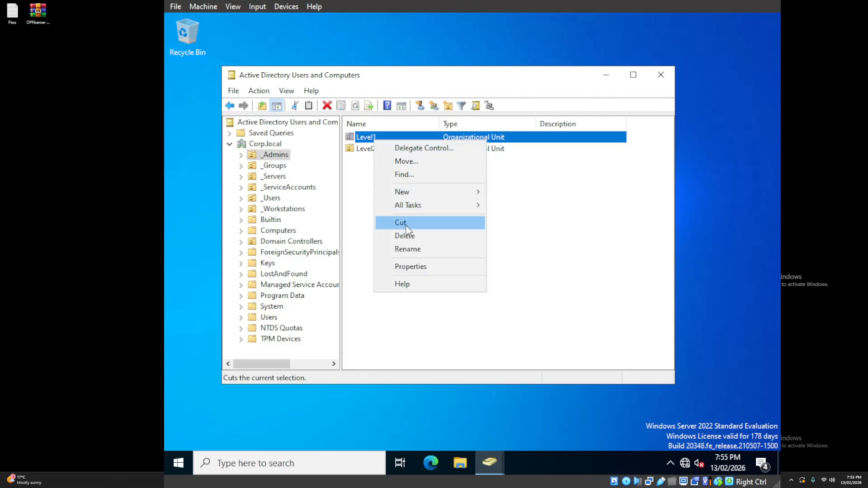
{"action": "left_click", "coordinate": [406, 235]}
{"action": "left_click", "coordinate": [515, 282]}
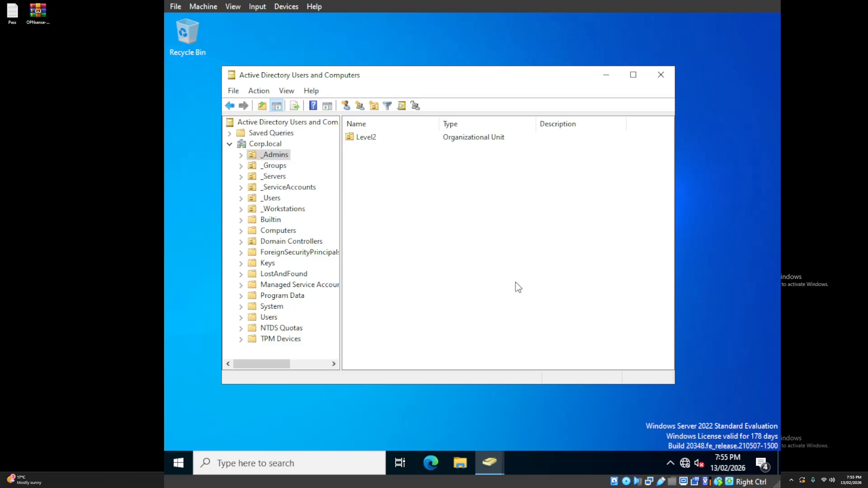
Step: Try to delete the Level2 OU from the _Admins OU
{"action": "right_click", "coordinate": [367, 138]}
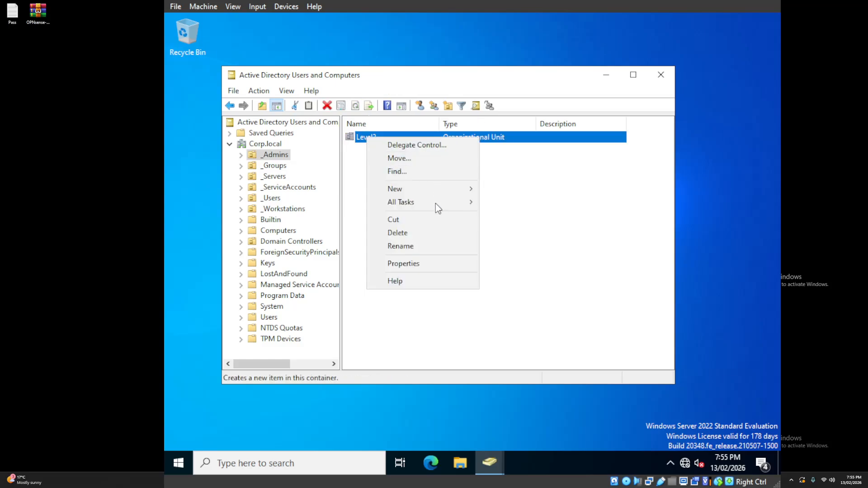
{"action": "left_click", "coordinate": [431, 234]}
{"action": "left_click", "coordinate": [508, 282]}
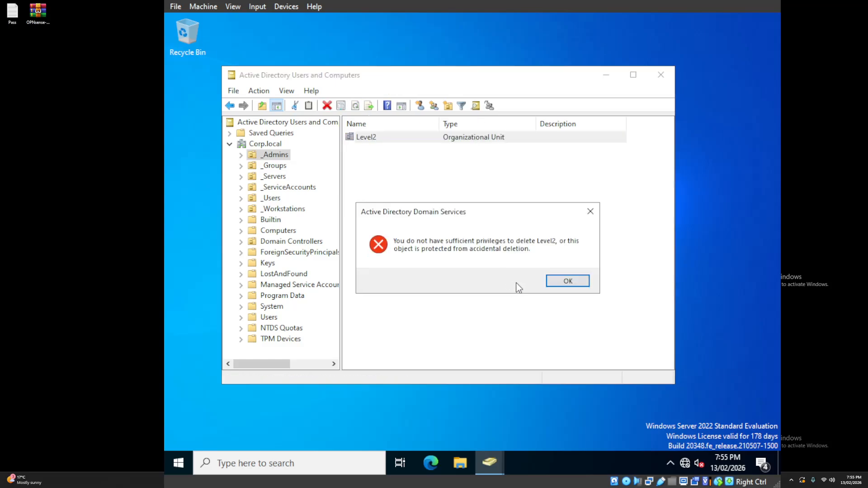
{"action": "left_click", "coordinate": [557, 283]}
Step: Turn off protection from accidental deletion for the Level2 OU in _Admins
{"action": "right_click", "coordinate": [366, 138]}
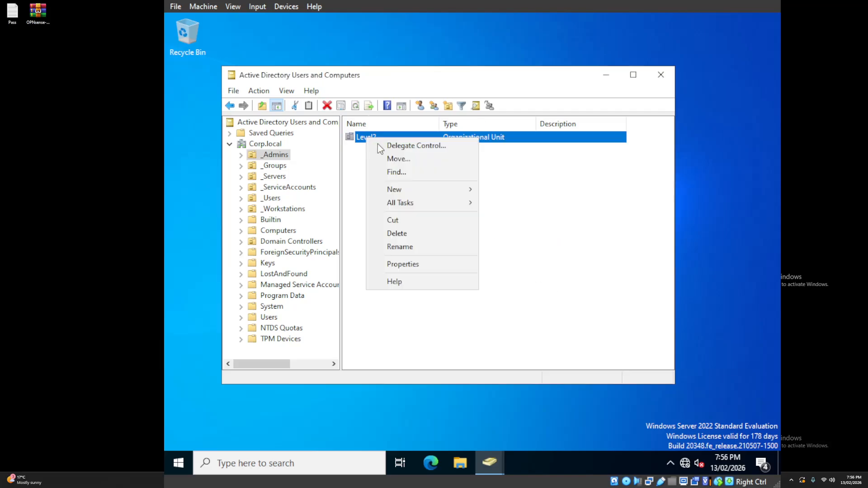
{"action": "mouse_move", "coordinate": [422, 188]}
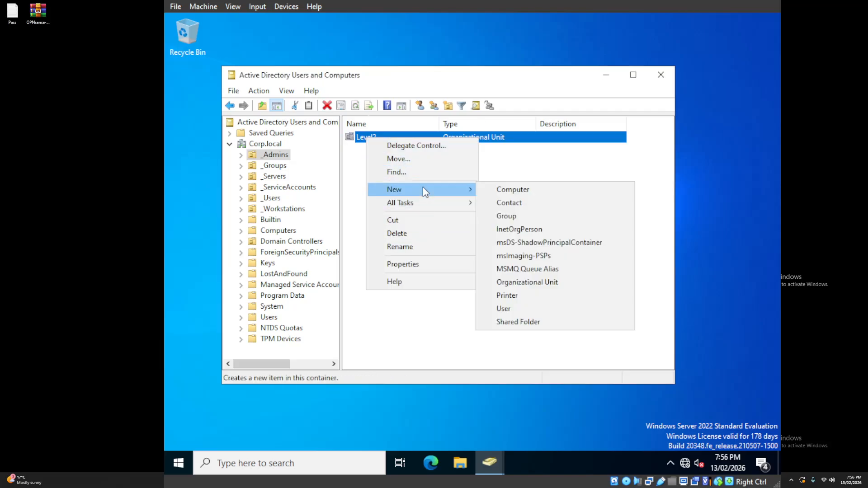
{"action": "left_click", "coordinate": [438, 264]}
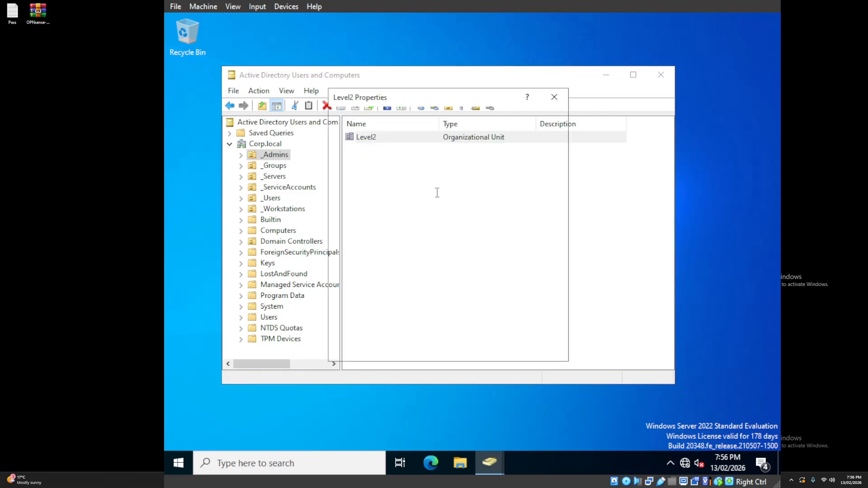
{"action": "left_click", "coordinate": [419, 118]}
{"action": "left_click", "coordinate": [345, 265]}
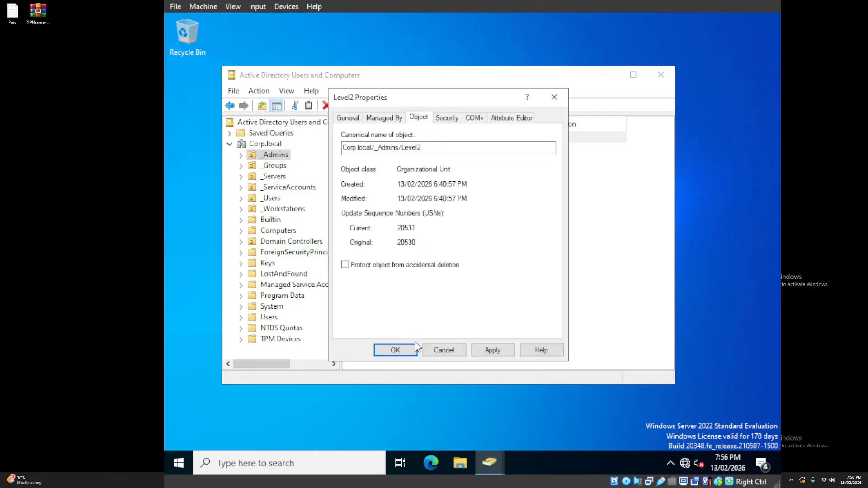
{"action": "left_click", "coordinate": [492, 350]}
{"action": "left_click", "coordinate": [408, 349]}
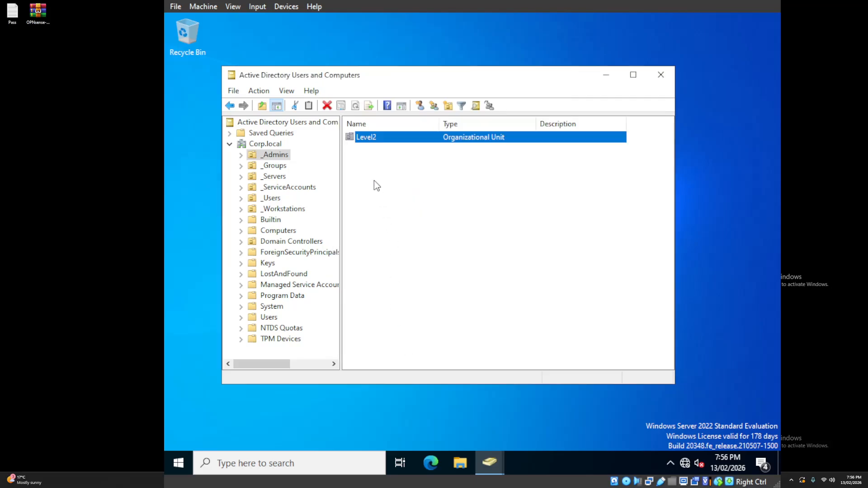
Step: Rename the Level2 OU in _Admins to Tier0
{"action": "right_click", "coordinate": [364, 138]}
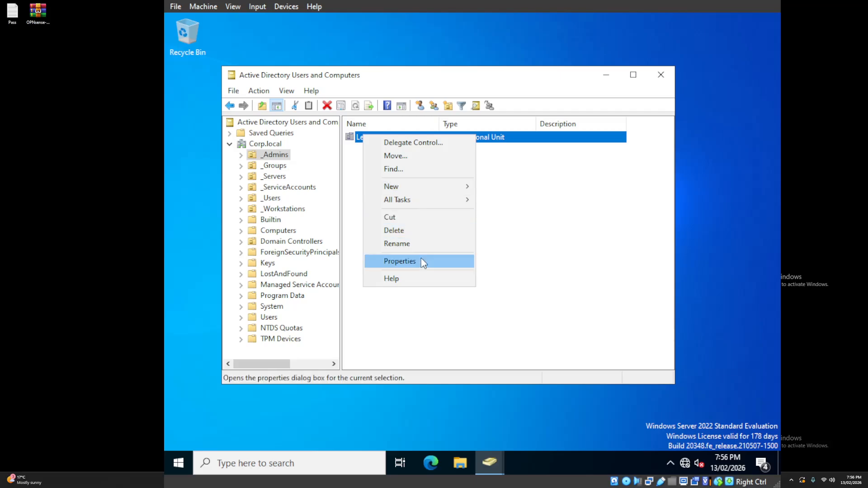
{"action": "left_click", "coordinate": [411, 242]}
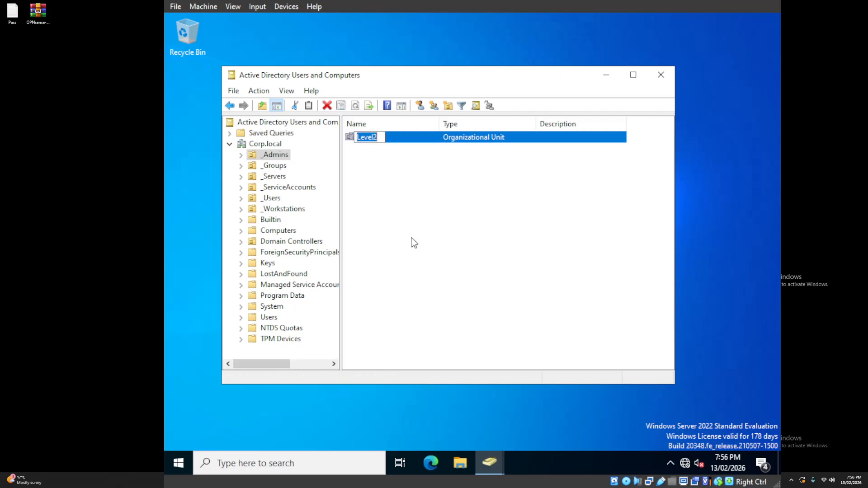
{"action": "key", "text": "BackSpace"}
{"action": "type", "text": "Tei"}
{"action": "key", "text": "BackSpace"}
{"action": "key", "text": "BackSpace"}
{"action": "type", "text": "ier0"}
{"action": "key", "text": "Return"}
Step: Create a new organizational unit named Tier1 inside the _Admins OU, with protection from accidental deletion
{"action": "right_click", "coordinate": [386, 175]}
{"action": "mouse_move", "coordinate": [419, 227]}
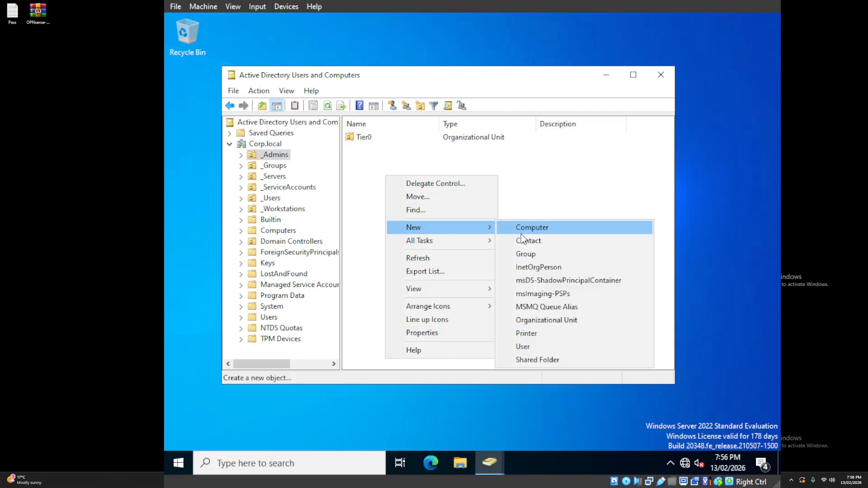
{"action": "left_click", "coordinate": [546, 320]}
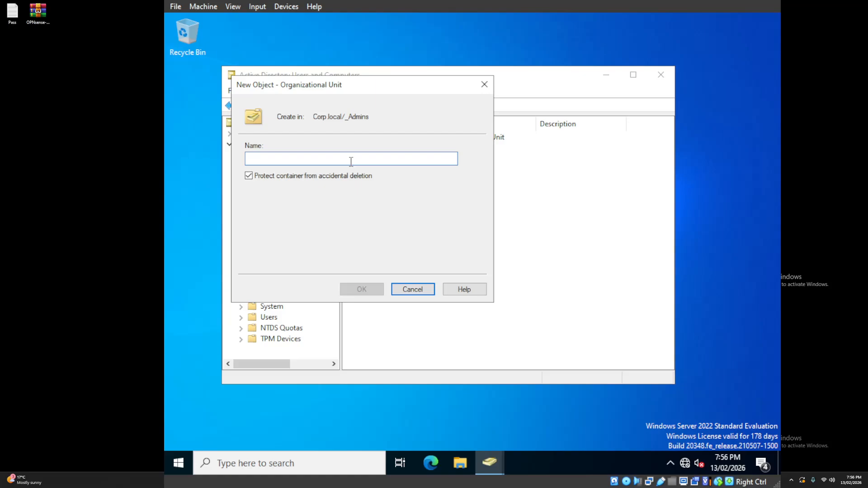
{"action": "type", "text": "T"}
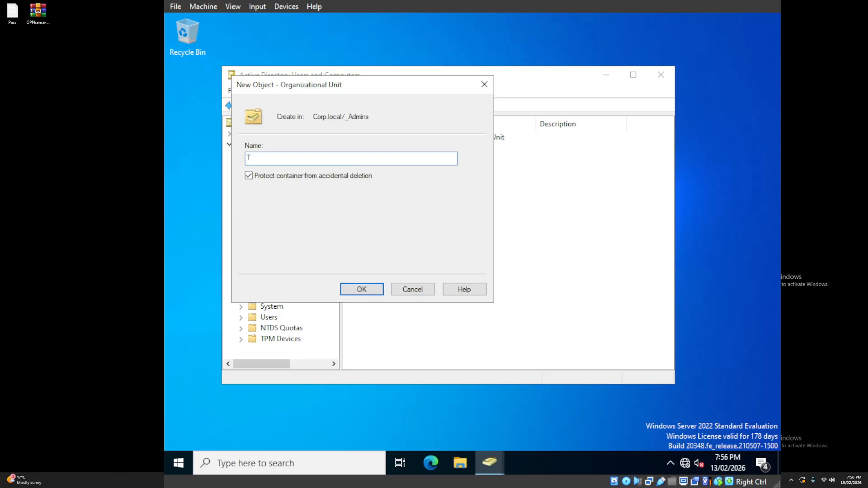
{"action": "type", "text": "ier1"}
{"action": "left_click", "coordinate": [360, 292]}
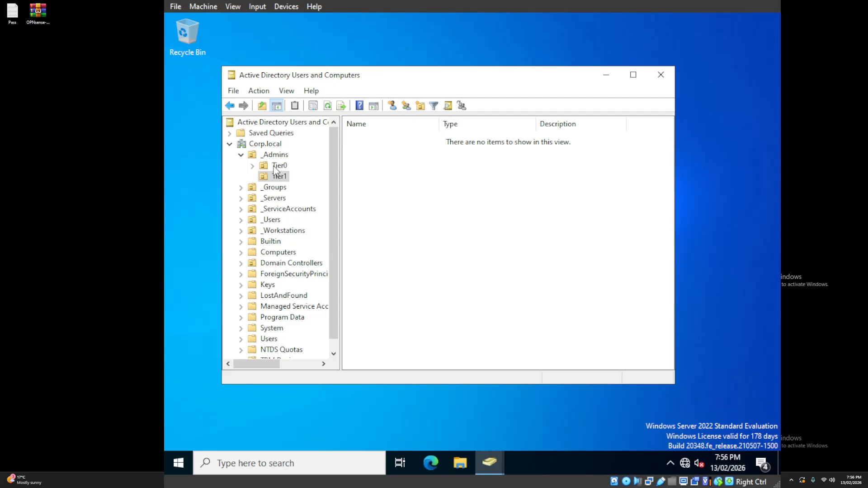
{"action": "left_click", "coordinate": [266, 157]}
{"action": "left_click", "coordinate": [277, 165]}
{"action": "left_click", "coordinate": [273, 154]}
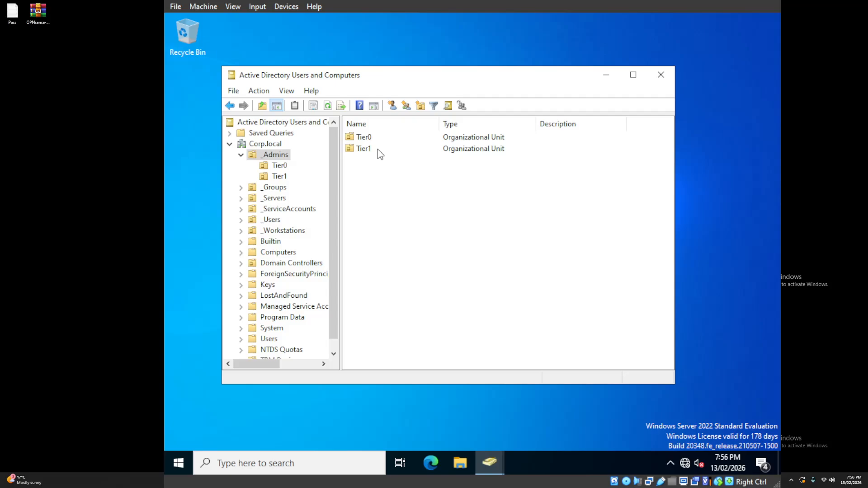
Step: Start a new user in the Tier1 OU with first name srv and last name admin01
{"action": "left_click", "coordinate": [366, 149]}
{"action": "left_click", "coordinate": [388, 187]}
{"action": "left_click", "coordinate": [368, 154]}
{"action": "right_click", "coordinate": [368, 154]}
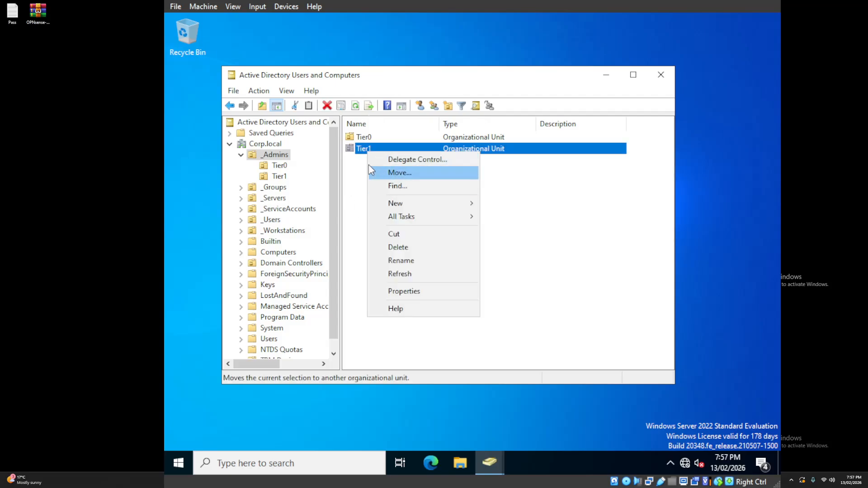
{"action": "left_click", "coordinate": [363, 169]}
{"action": "right_click", "coordinate": [363, 152]}
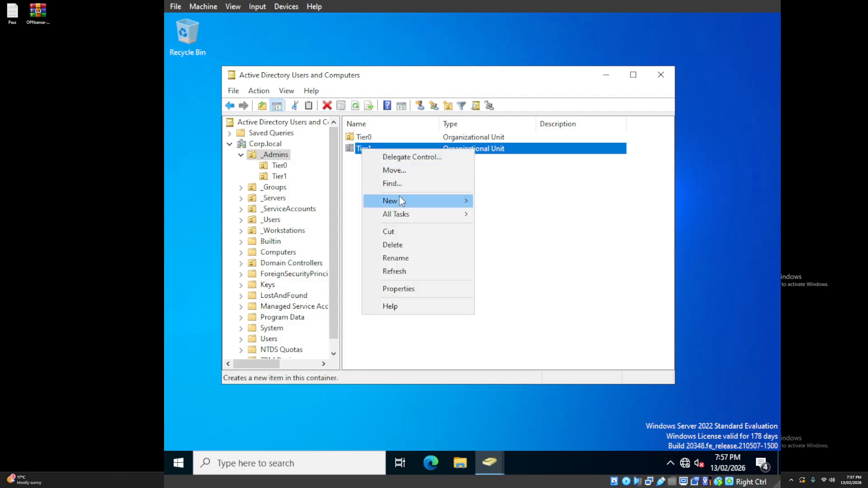
{"action": "mouse_move", "coordinate": [400, 198]}
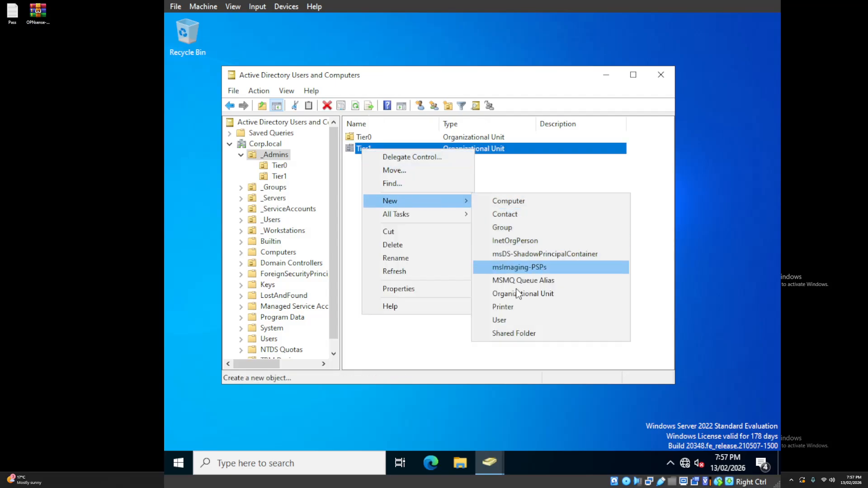
{"action": "left_click", "coordinate": [514, 320]}
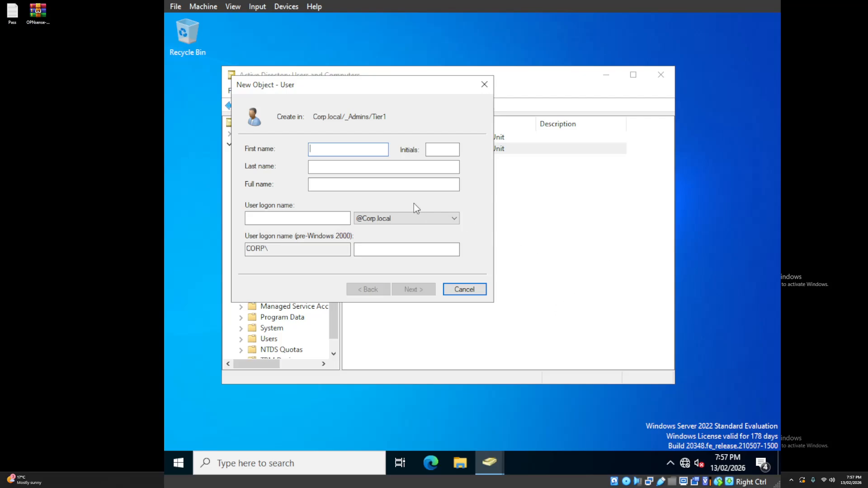
{"action": "type", "text": "svr"}
{"action": "key", "text": "BackSpace"}
{"action": "key", "text": "BackSpace"}
{"action": "type", "text": "rv"}
{"action": "left_click", "coordinate": [342, 166]}
{"action": "type", "text": "admin01"}
Step: Set the new Tier1 user's logon name to srvadmin01 and continue to the password settings
{"action": "left_click", "coordinate": [308, 221]}
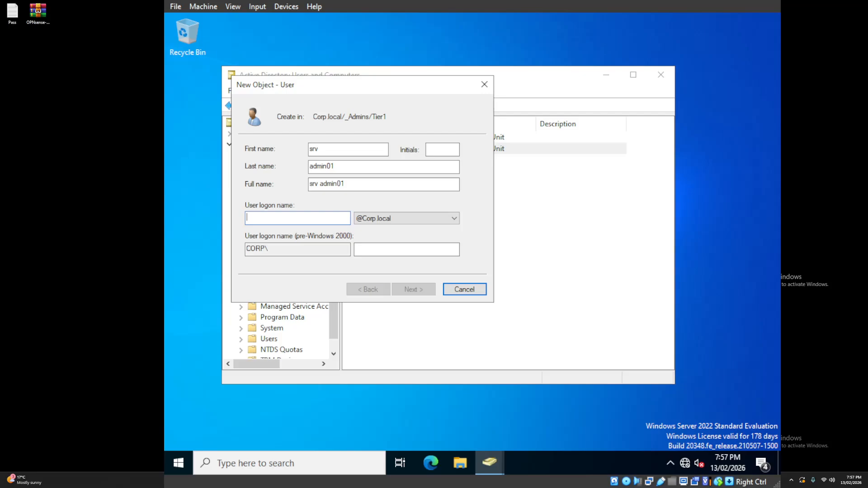
{"action": "type", "text": "srvadmin01"}
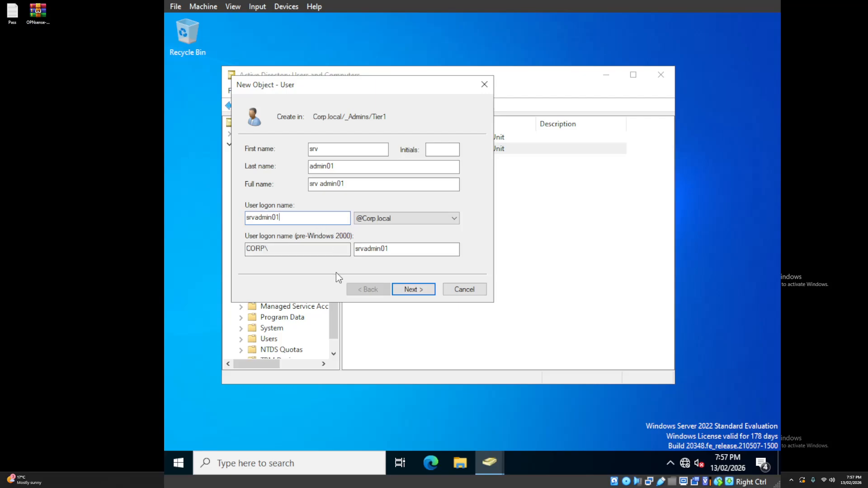
{"action": "left_click", "coordinate": [416, 292]}
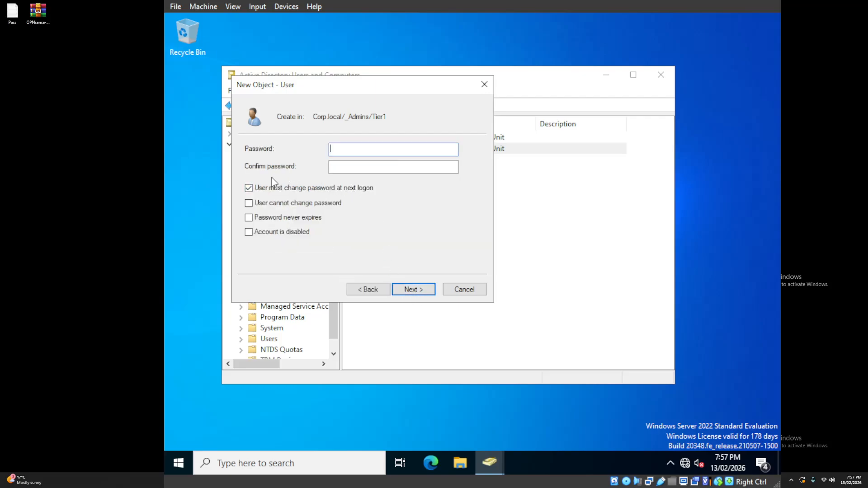
Step: Turn off the password change requirement at next logon for srvadmin01, and enter and confirm the account password
{"action": "left_click", "coordinate": [256, 189]}
{"action": "left_click", "coordinate": [357, 151]}
{"action": "type", "text": "P@ssw0rd12345!"}
{"action": "left_click", "coordinate": [379, 166]}
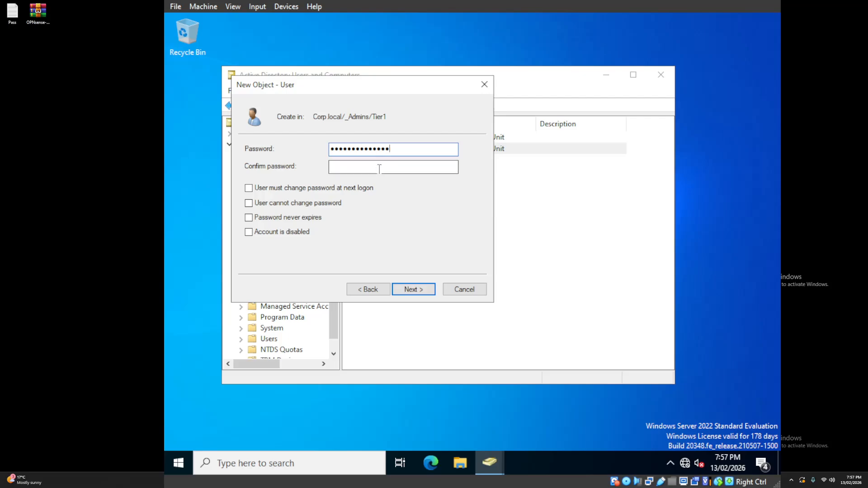
{"action": "type", "text": "Password••••"}
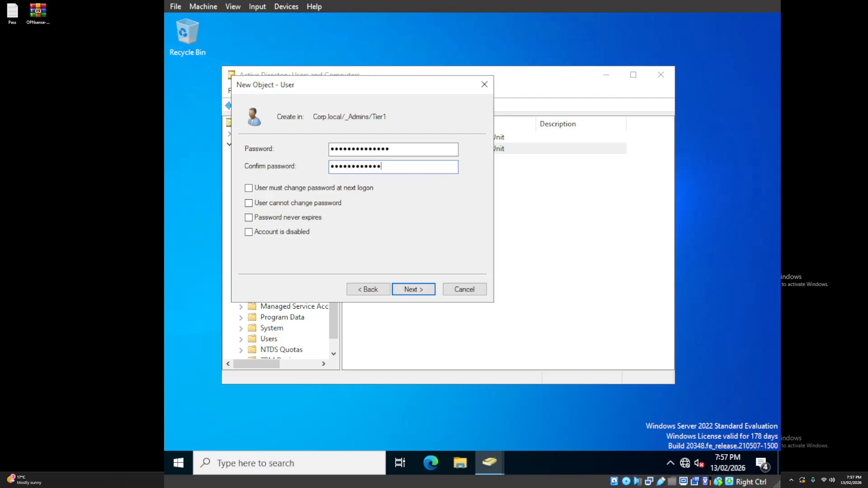
{"action": "type", "text": "••"}
Step: Set the srvadmin01 password to never expire and continue to the account summary
{"action": "left_click", "coordinate": [249, 188]}
{"action": "left_click", "coordinate": [397, 150]}
{"action": "mouse_move", "coordinate": [397, 151]}
{"action": "left_mouse_down"}
{"action": "mouse_move", "coordinate": [332, 153]}
{"action": "mouse_move", "coordinate": [400, 163]}
{"action": "left_mouse_up"}
{"action": "mouse_move", "coordinate": [400, 150]}
{"action": "left_mouse_down"}
{"action": "mouse_move", "coordinate": [321, 149]}
{"action": "mouse_move", "coordinate": [404, 147]}
{"action": "left_mouse_up"}
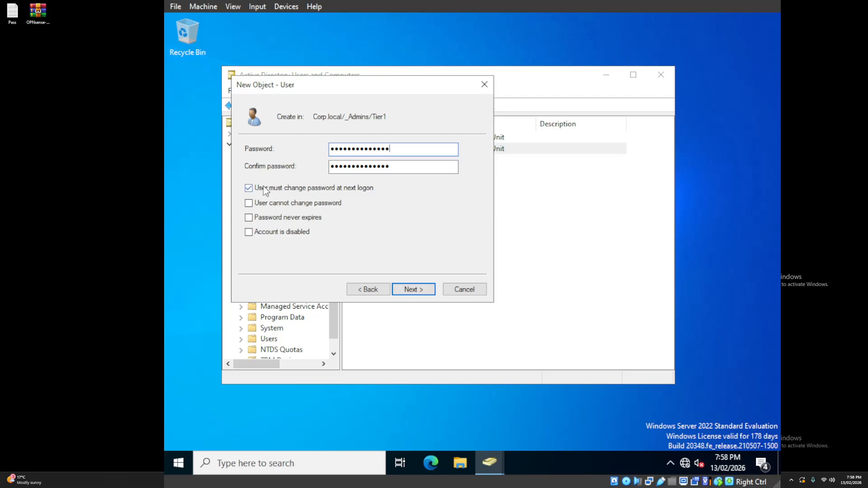
{"action": "left_click", "coordinate": [352, 191]}
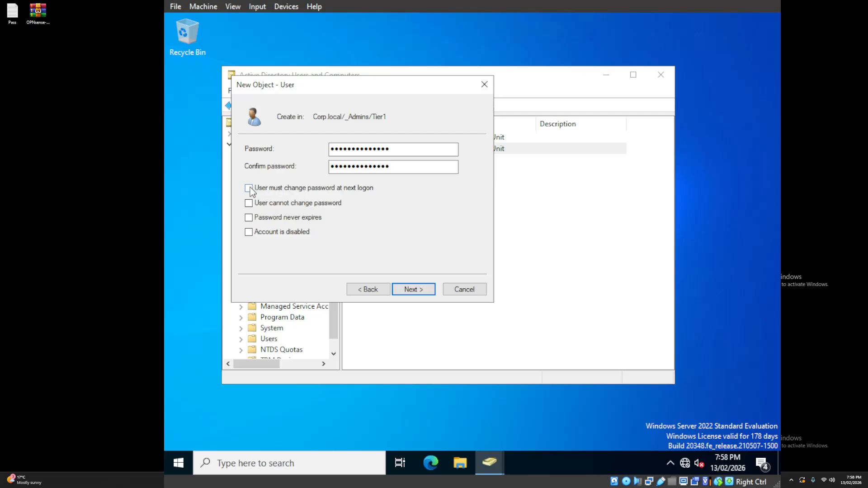
{"action": "left_click", "coordinate": [250, 219]}
{"action": "left_click", "coordinate": [257, 235]}
{"action": "left_click", "coordinate": [411, 291]}
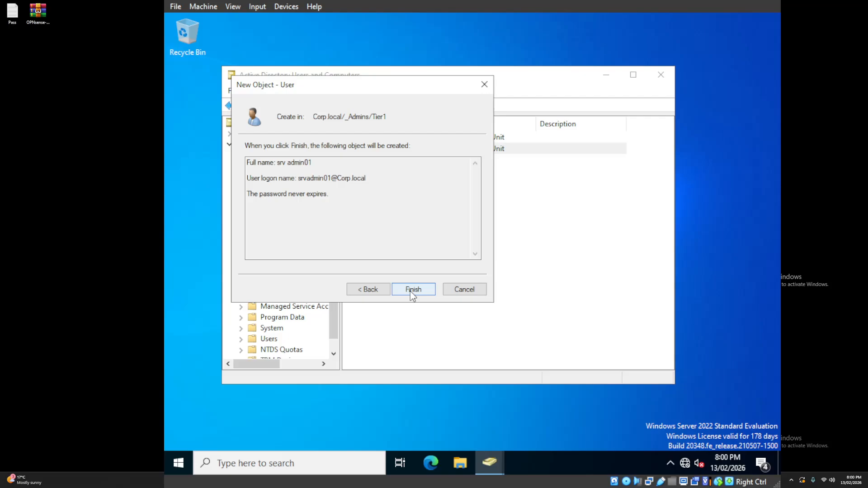
Step: Review the logon name and password expiry in the summary, and finish creating the srv admin01 user
{"action": "left_click_drag", "start_coordinate": [247, 194], "coordinate": [339, 194]}
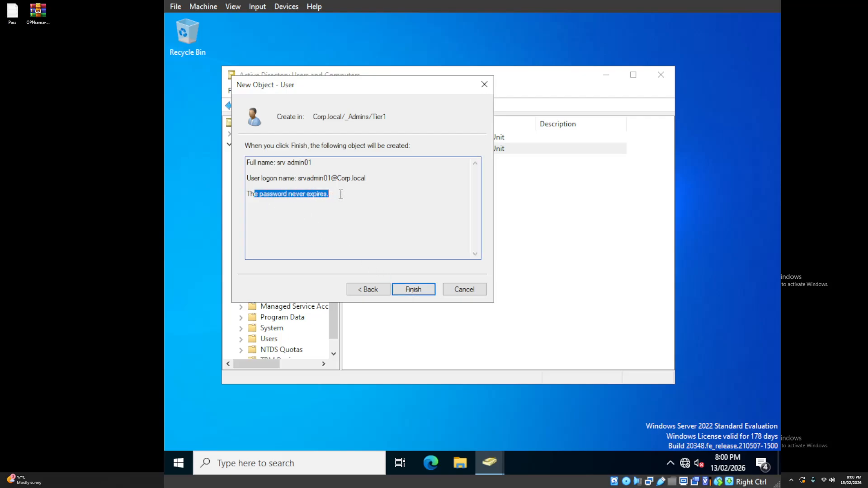
{"action": "left_click", "coordinate": [386, 249]}
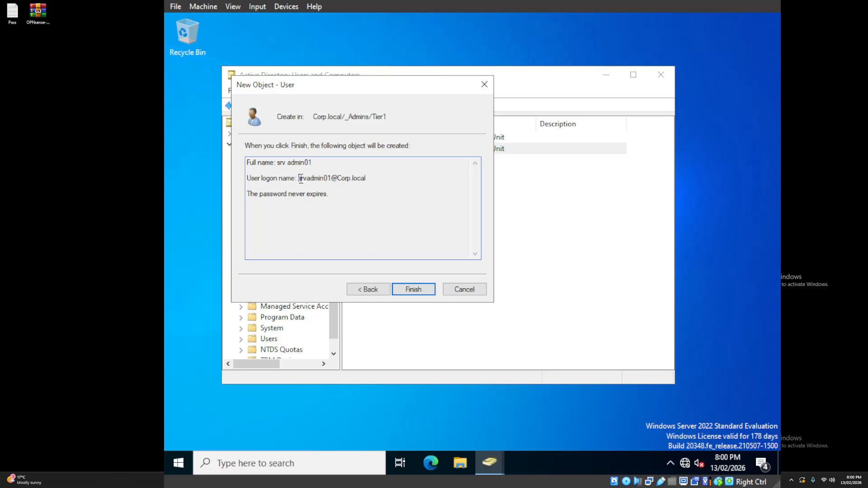
{"action": "left_click_drag", "start_coordinate": [301, 179], "coordinate": [392, 183]}
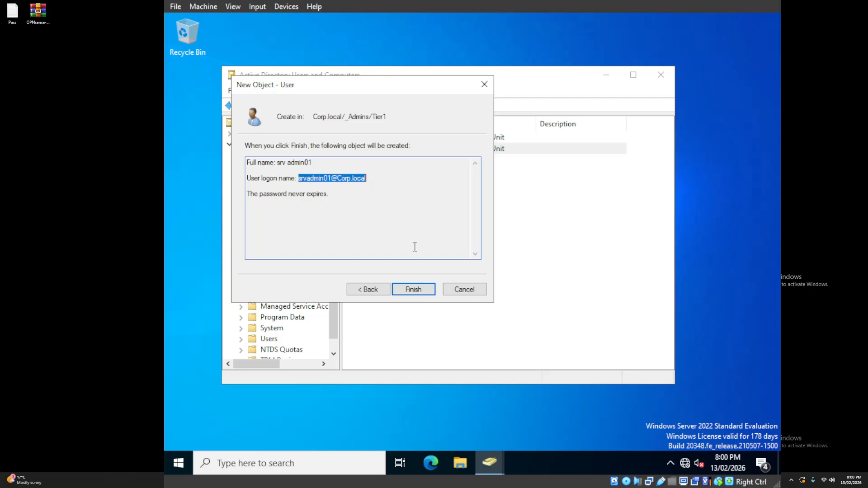
{"action": "left_click", "coordinate": [413, 249]}
{"action": "left_click", "coordinate": [421, 288]}
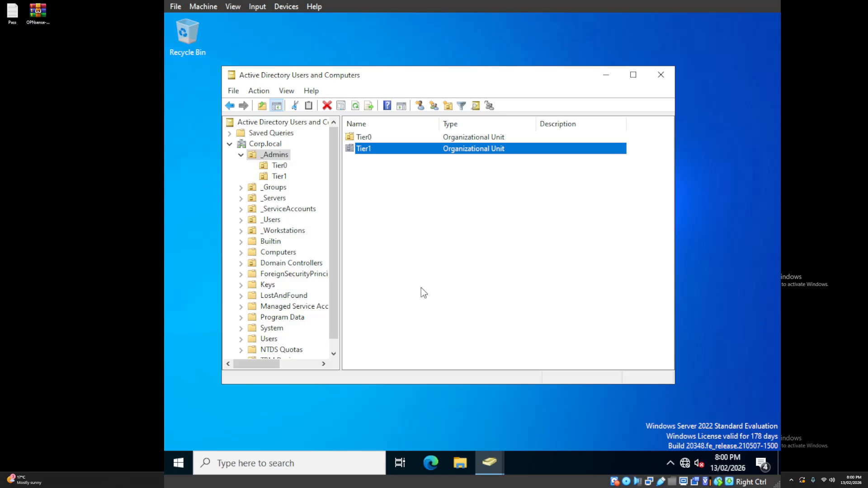
Step: Open the Tier1 OU and check its srv admin01 user
{"action": "double_click", "coordinate": [378, 149]}
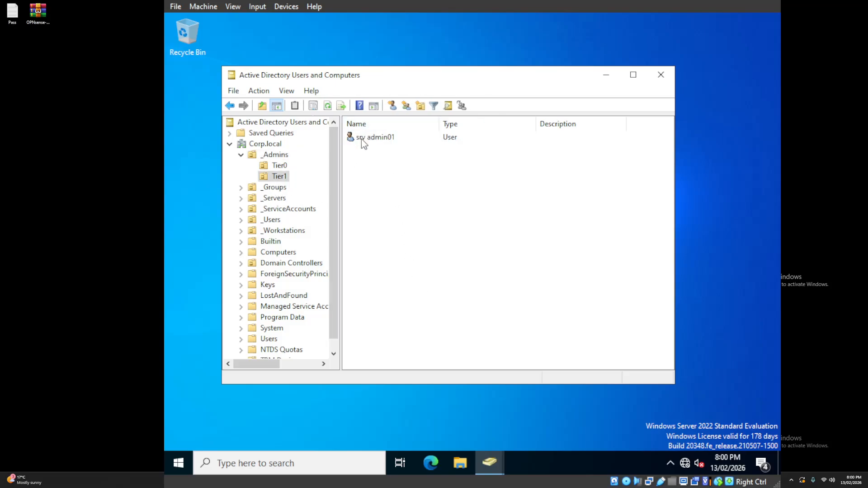
{"action": "left_click", "coordinate": [397, 141]}
{"action": "left_click", "coordinate": [397, 180]}
{"action": "left_click", "coordinate": [362, 140]}
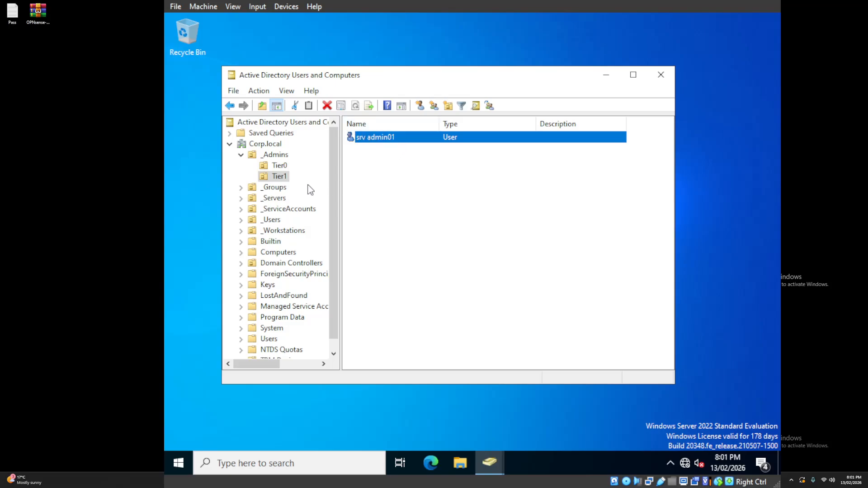
Step: Start a new user in the Tier0 OU with first name adm and last name srvadmin01
{"action": "left_click", "coordinate": [278, 166]}
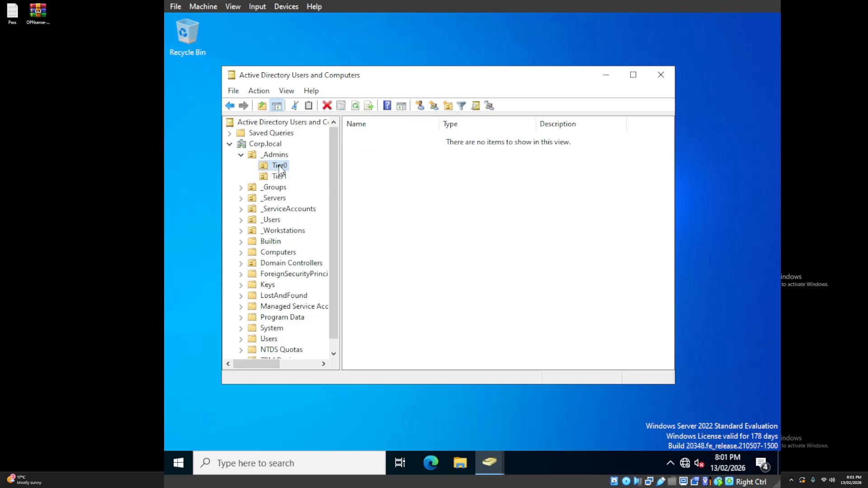
{"action": "right_click", "coordinate": [381, 171]}
{"action": "mouse_move", "coordinate": [422, 223]}
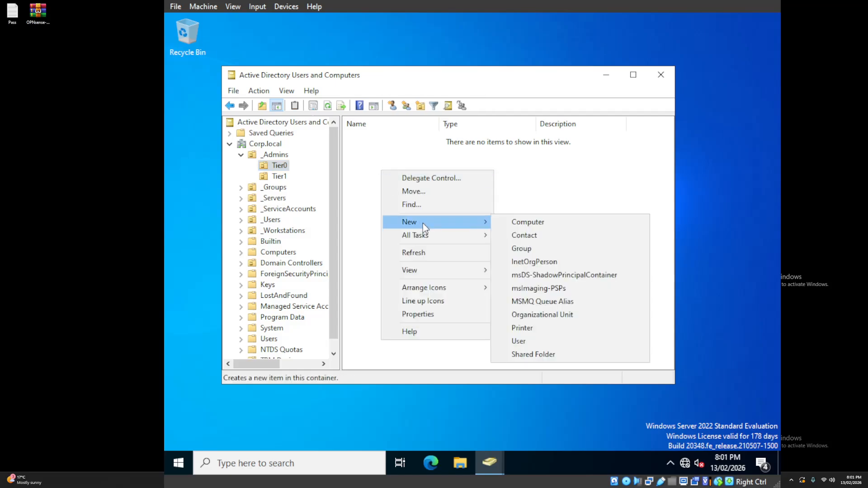
{"action": "left_click", "coordinate": [564, 340]}
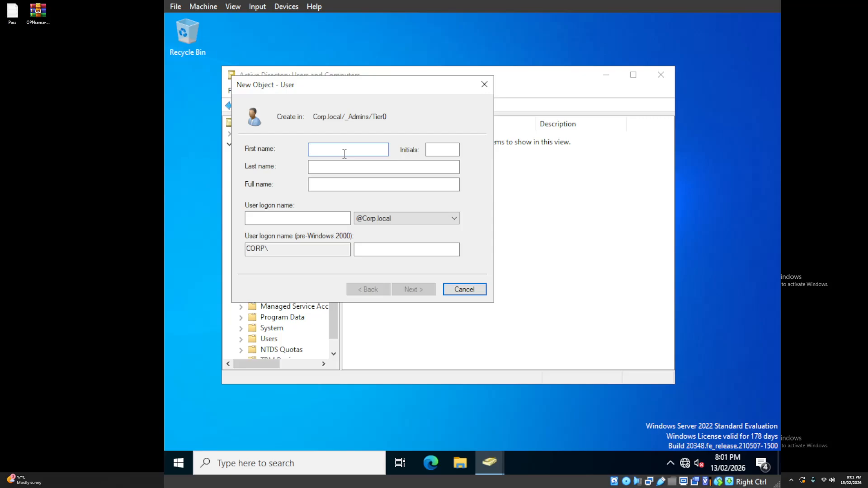
{"action": "type", "text": "adn"}
{"action": "key", "text": "BackSpace"}
{"action": "type", "text": "m"}
{"action": "left_click", "coordinate": [356, 168]}
{"action": "type", "text": "srvadmin01"}
Step: Set the new Tier0 user's logon name to adm-srvadmin01 and continue to the password settings
{"action": "left_click", "coordinate": [339, 219]}
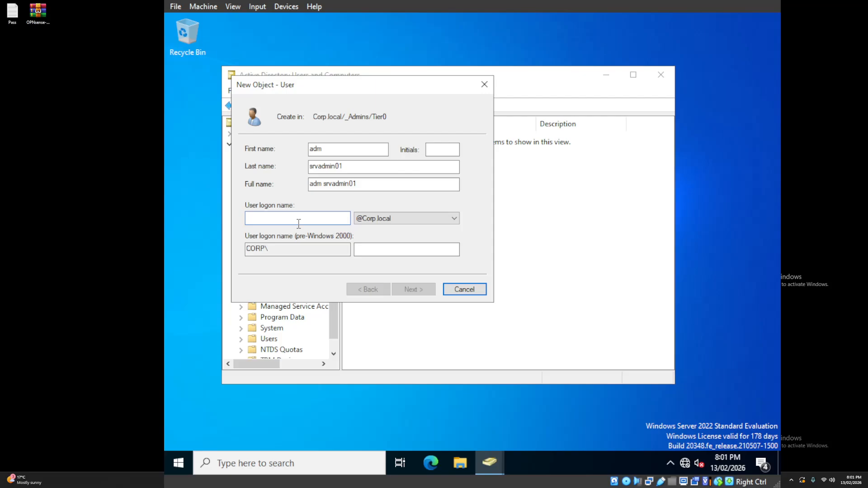
{"action": "type", "text": "adm-srvadmin01"}
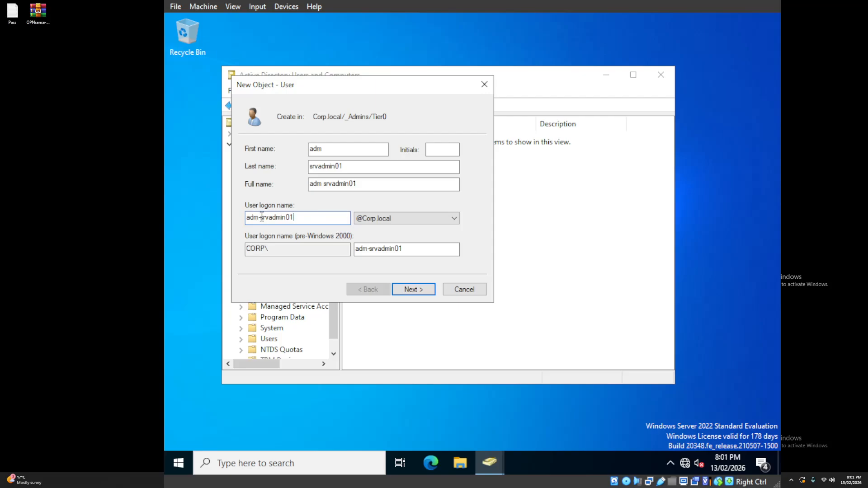
{"action": "left_click_drag", "start_coordinate": [262, 218], "coordinate": [292, 217]}
{"action": "left_click", "coordinate": [299, 218]}
{"action": "left_click", "coordinate": [416, 291]}
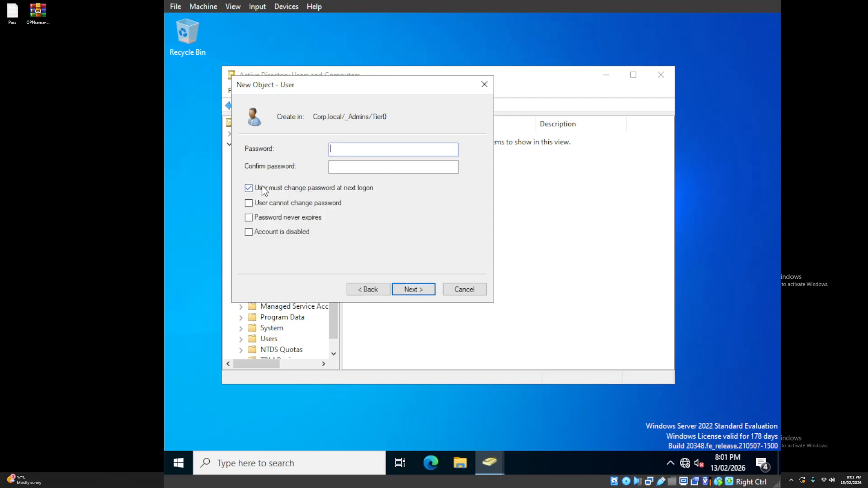
Step: Enter and confirm the password for adm-srvadmin01, set to never expire and without a required change at next logon
{"action": "left_click", "coordinate": [250, 189]}
{"action": "left_click", "coordinate": [249, 217]}
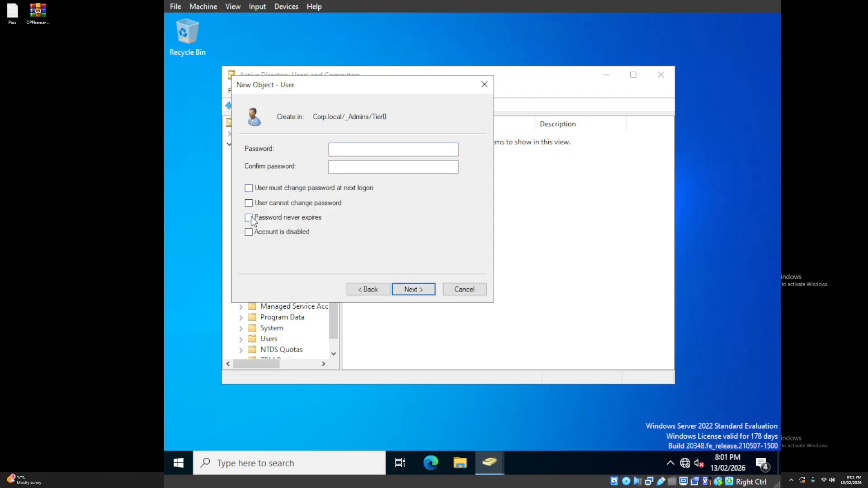
{"action": "left_click", "coordinate": [375, 152]}
{"action": "type", "text": "**************"}
{"action": "left_click", "coordinate": [409, 168]}
{"action": "type", "text": "************"}
{"action": "type", "text": "***"}
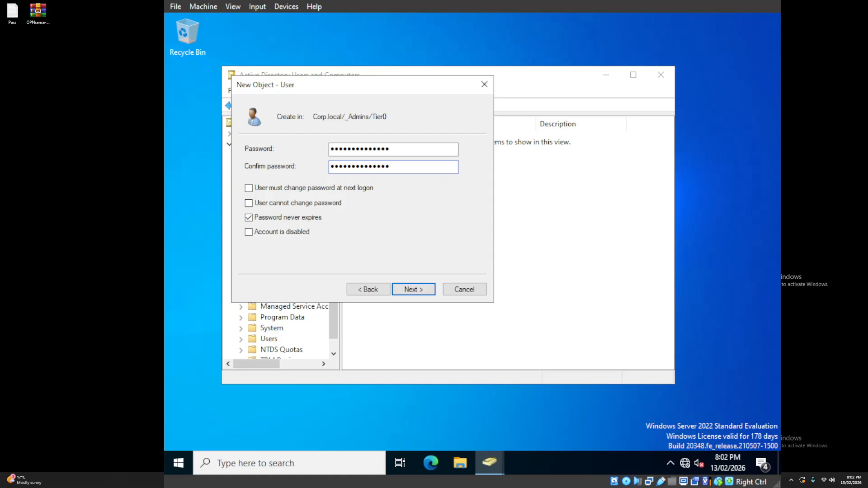
Step: Accept the password settings and finish creating the adm srvadmin01 user in Tier0
{"action": "left_click", "coordinate": [420, 294]}
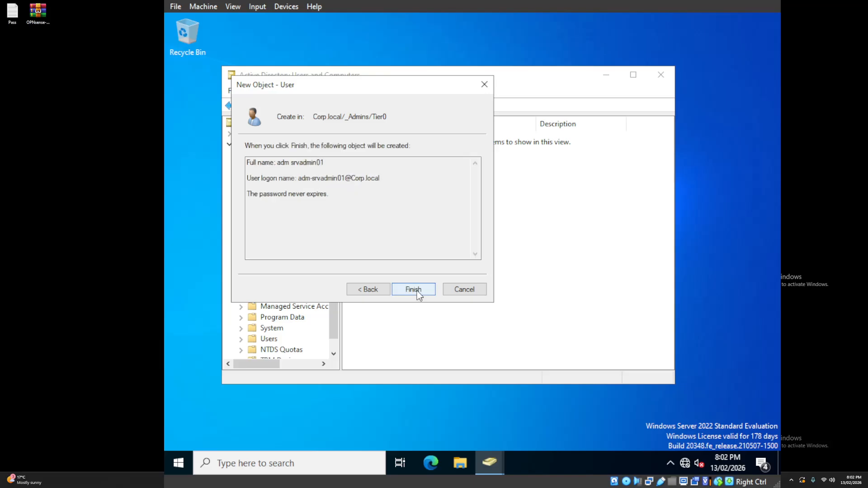
{"action": "left_click", "coordinate": [420, 295]}
{"action": "left_click", "coordinate": [439, 311]}
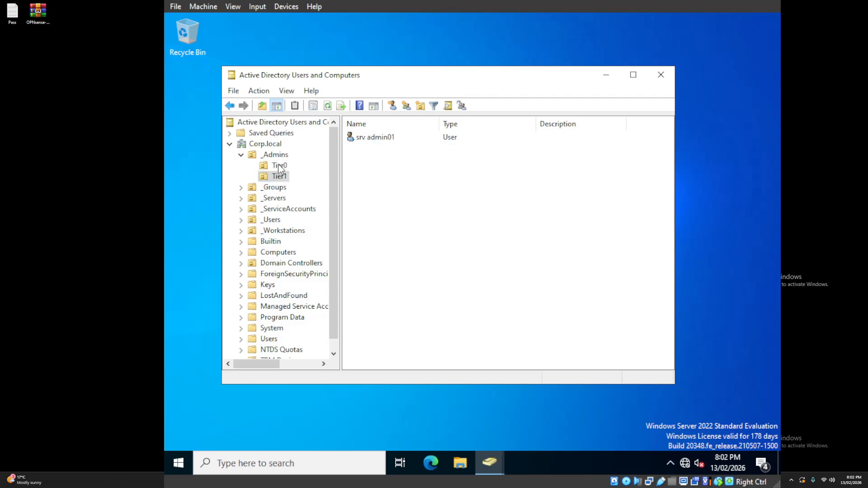
Step: Compare the user accounts in the Tier0 and Tier1 OUs, and review the contents of _Admins
{"action": "left_click", "coordinate": [279, 177]}
{"action": "left_click", "coordinate": [278, 167]}
{"action": "left_click", "coordinate": [281, 177]}
{"action": "left_click", "coordinate": [283, 167]}
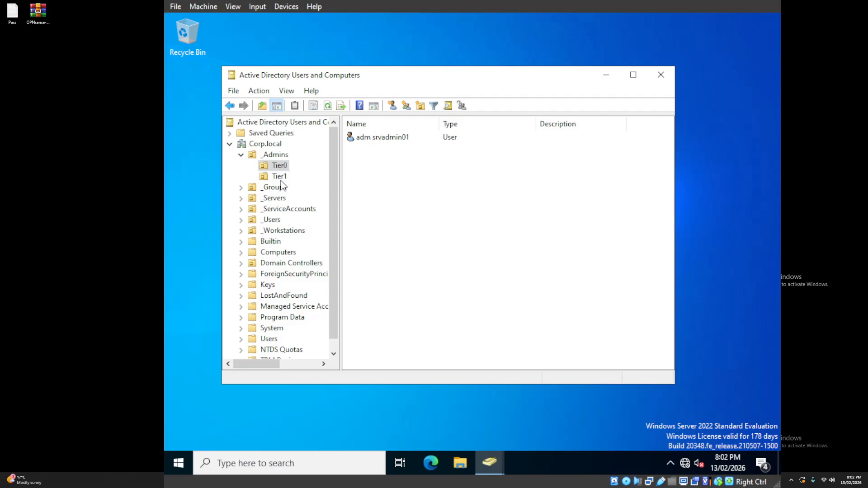
{"action": "left_click", "coordinate": [280, 181]}
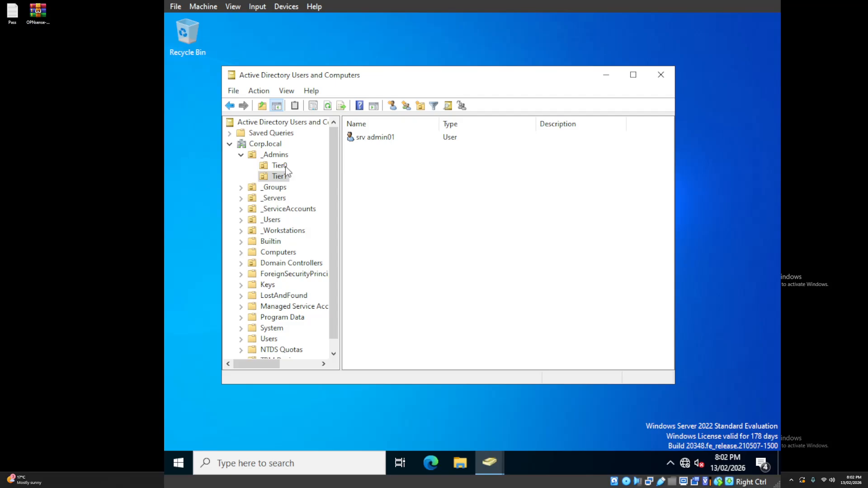
{"action": "left_click", "coordinate": [285, 167]}
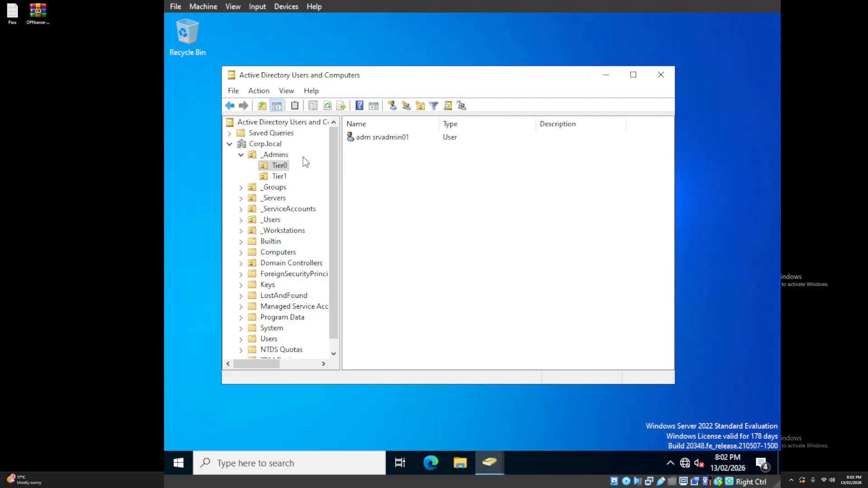
{"action": "left_click", "coordinate": [281, 154]}
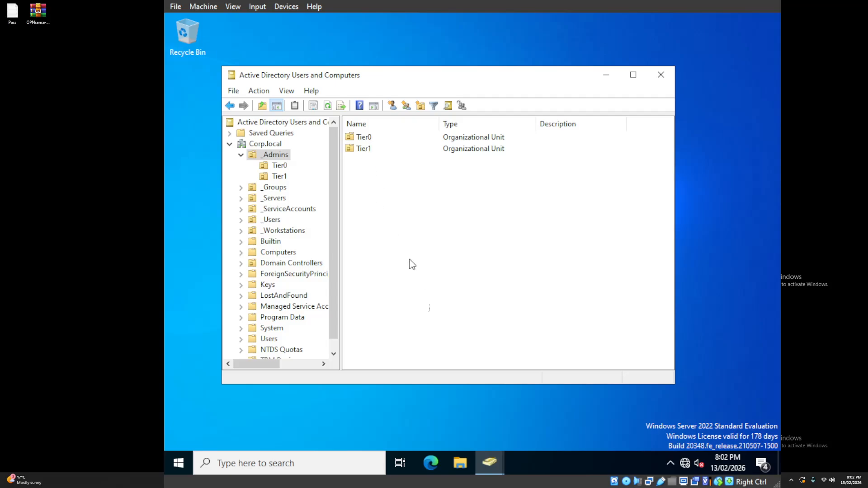
{"action": "left_click_drag", "start_coordinate": [409, 260], "coordinate": [458, 320]}
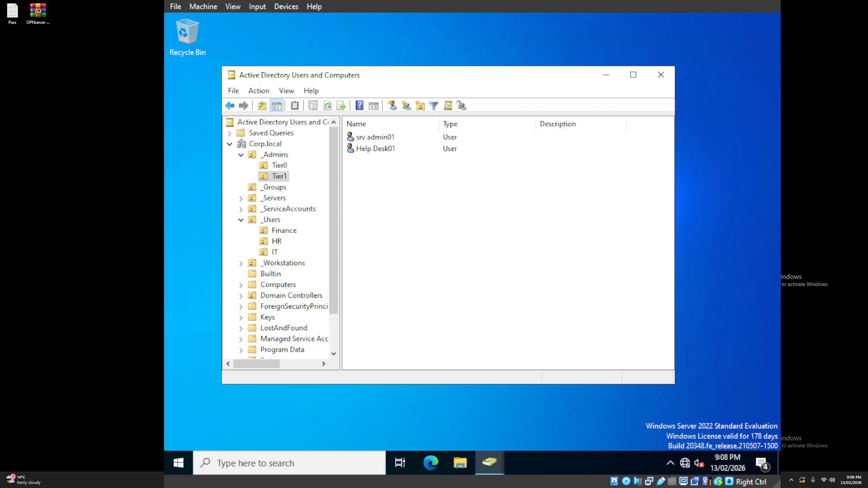
Step: Compare the srv admin01 account in the Tier1 OU with the adm srvadmin01 account in the Tier0 OU
{"action": "left_click", "coordinate": [372, 137]}
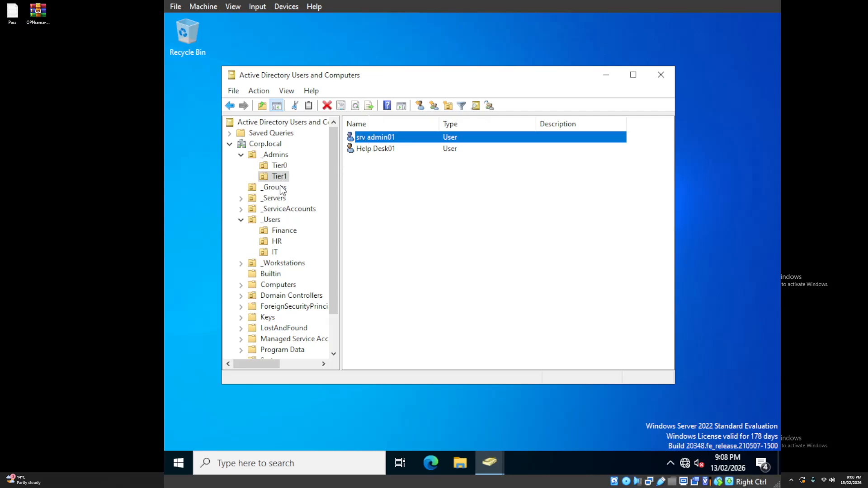
{"action": "left_click", "coordinate": [277, 166]}
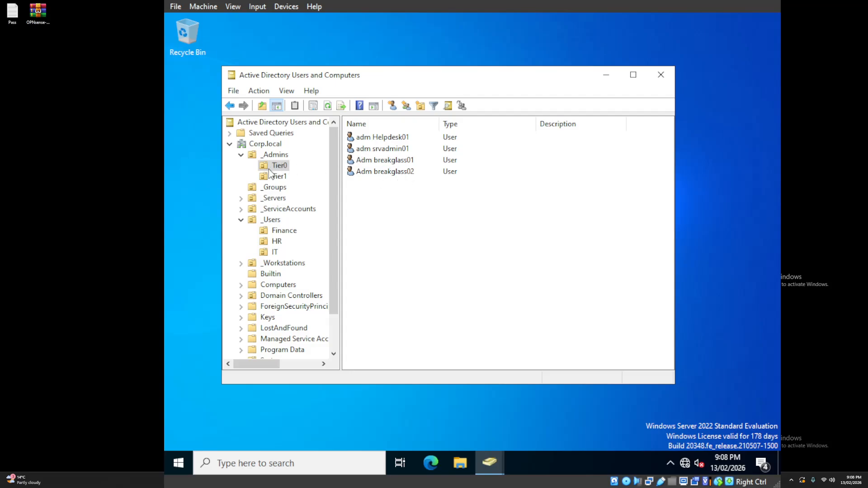
{"action": "left_click", "coordinate": [382, 149]}
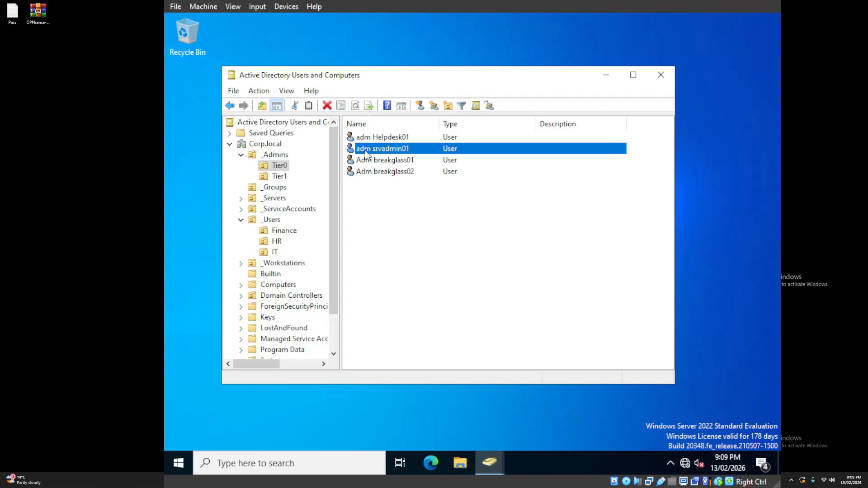
{"action": "left_click", "coordinate": [278, 187]}
{"action": "left_click", "coordinate": [282, 176]}
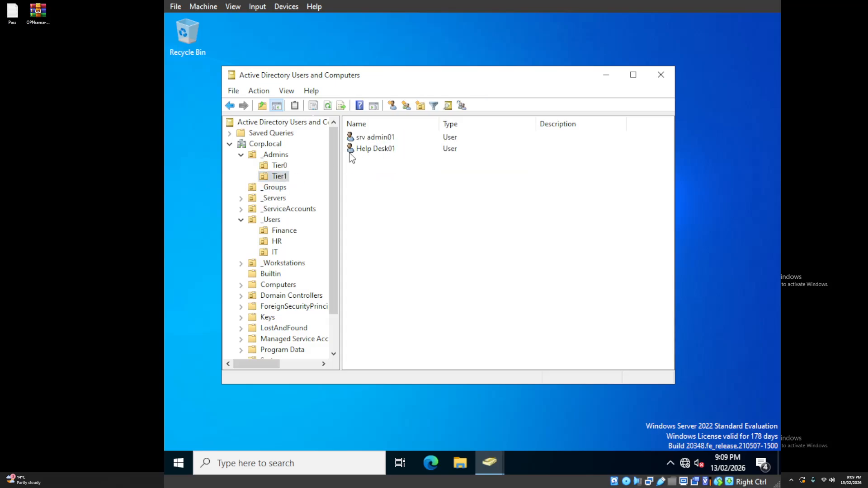
{"action": "left_click", "coordinate": [280, 165]}
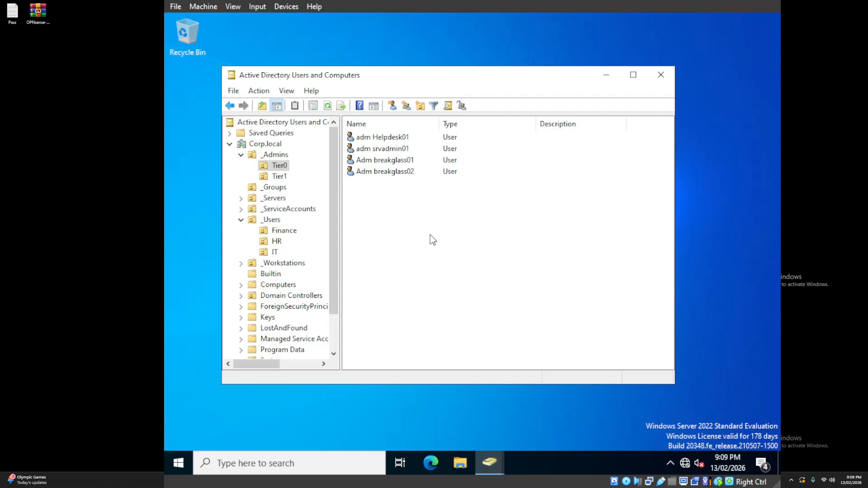
Step: Review the user accounts in the Finance, HR and IT OUs under _Users
{"action": "left_click", "coordinate": [270, 220]}
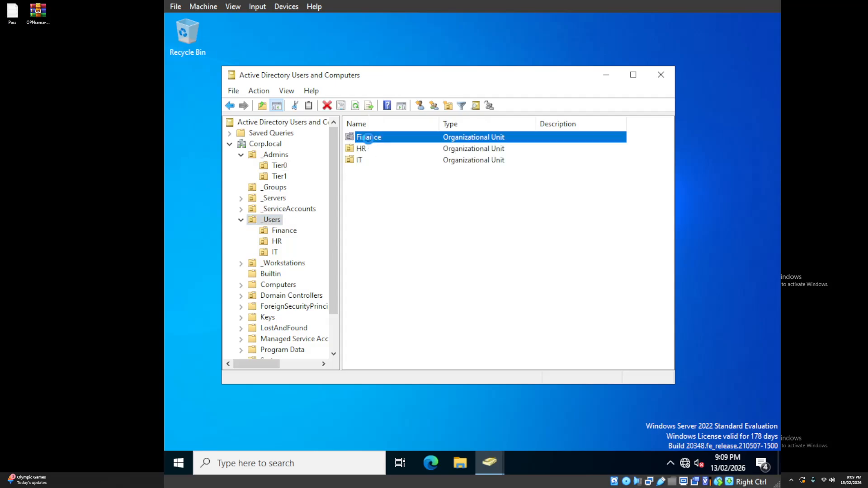
{"action": "double_click", "coordinate": [369, 138]}
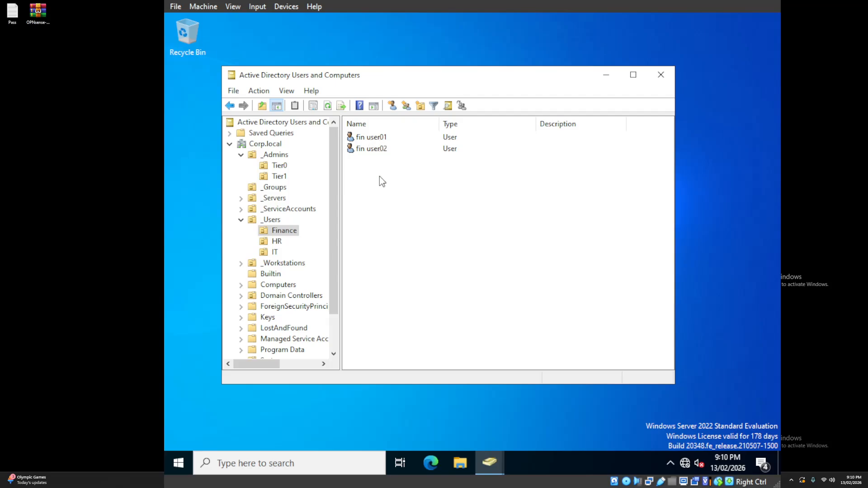
{"action": "left_click", "coordinate": [270, 242]}
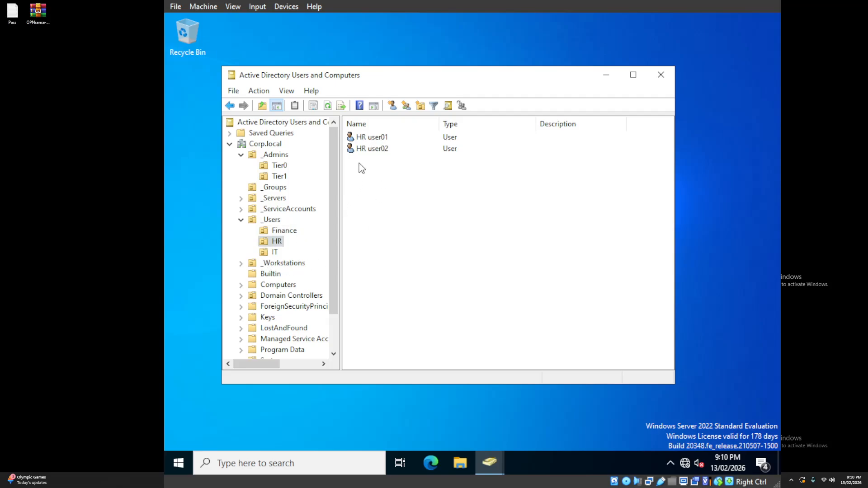
{"action": "left_click", "coordinate": [275, 251]}
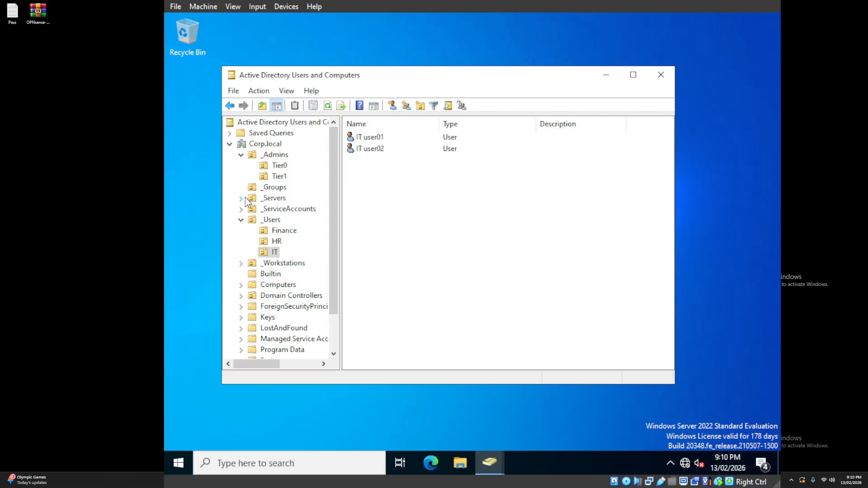
{"action": "left_click_drag", "start_coordinate": [379, 162], "coordinate": [375, 192]}
Step: Review the security groups in the _Groups OU and check the member list of GG-IT-Users
{"action": "left_click", "coordinate": [276, 187]}
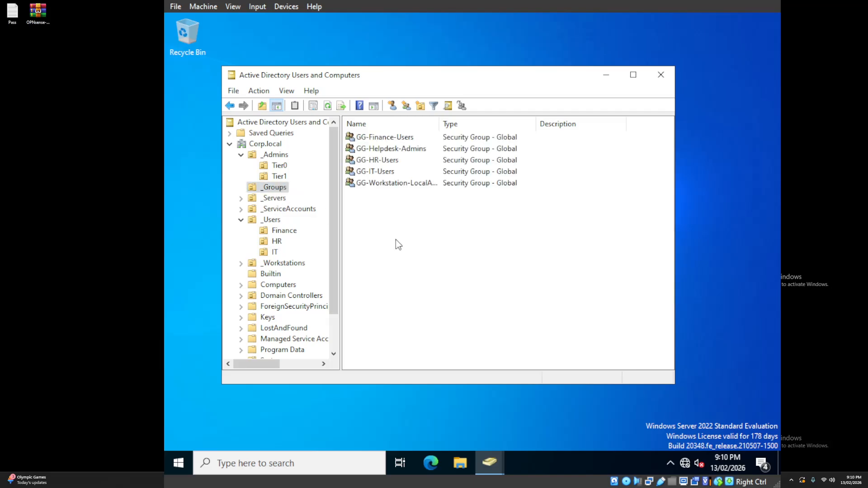
{"action": "left_click_drag", "start_coordinate": [395, 240], "coordinate": [376, 193]}
{"action": "double_click", "coordinate": [384, 174]}
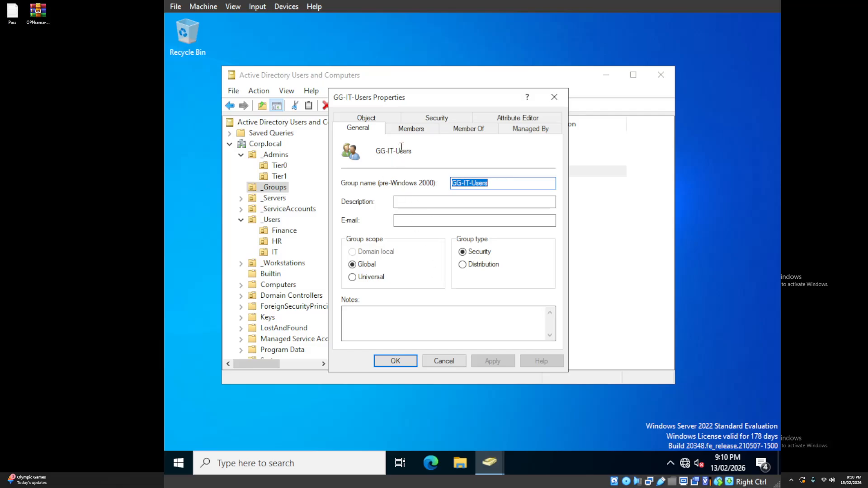
{"action": "left_click", "coordinate": [411, 128]}
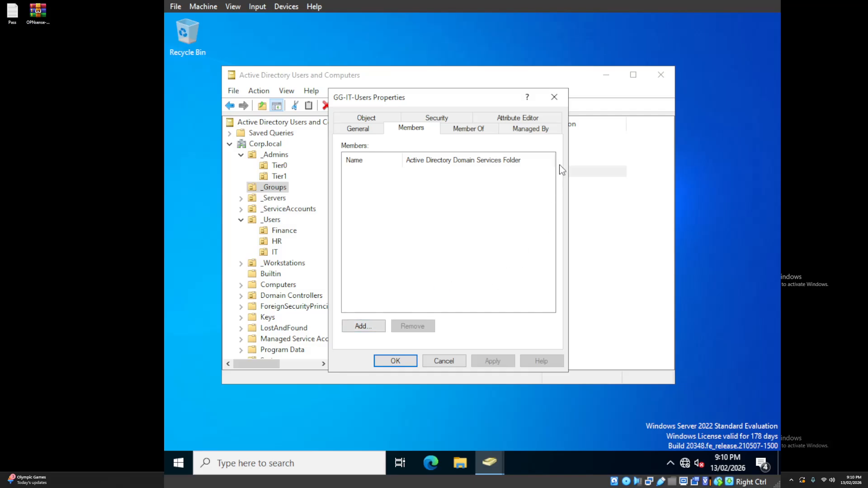
{"action": "left_click", "coordinate": [554, 97]}
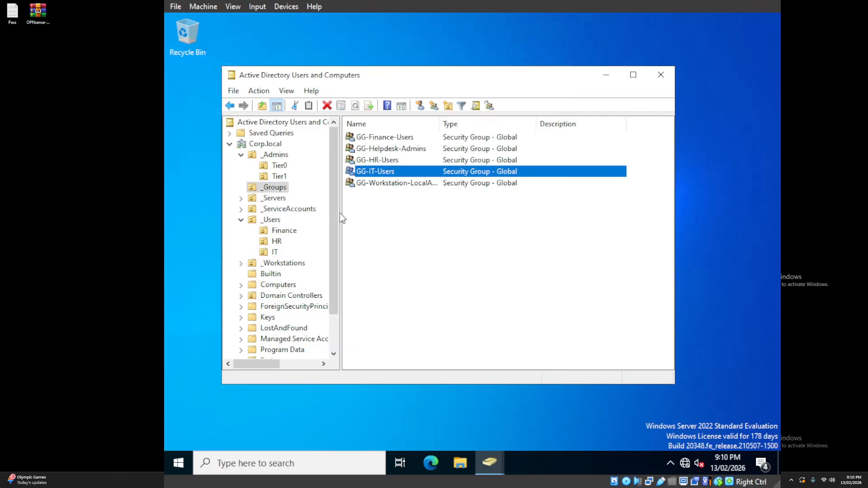
Step: Reopen the member list of the GG-IT-Users group and start adding a member
{"action": "right_click", "coordinate": [377, 174]}
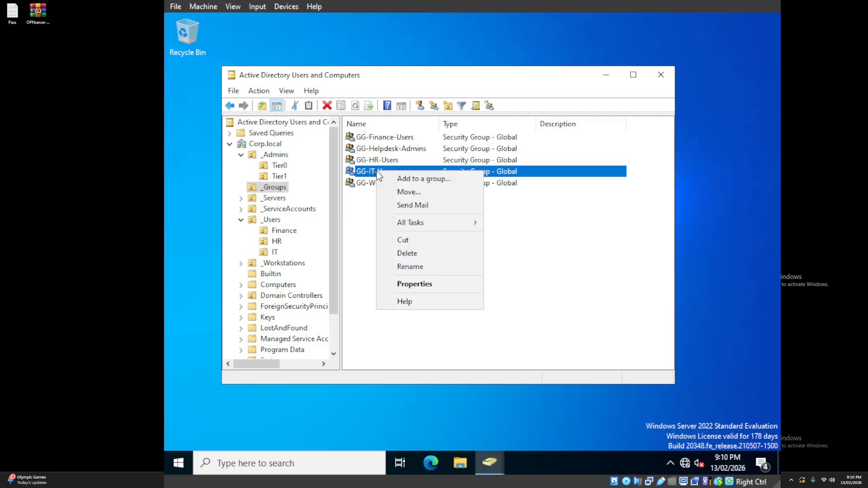
{"action": "left_click", "coordinate": [411, 283]}
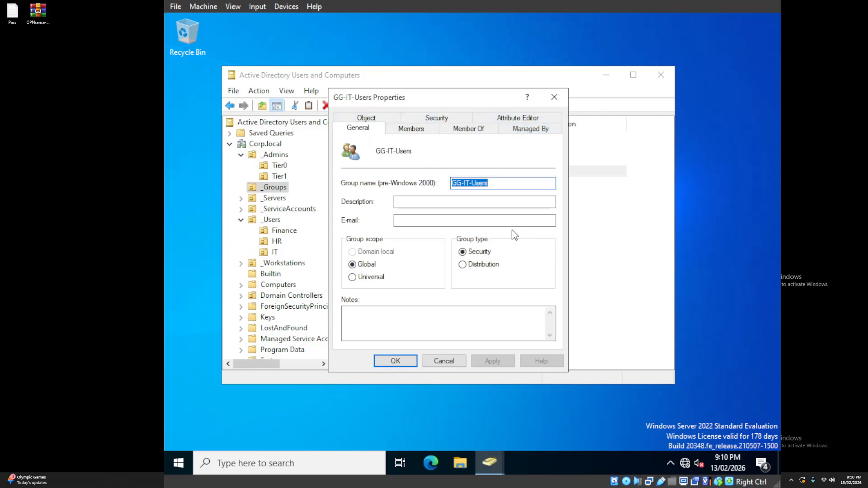
{"action": "left_click", "coordinate": [417, 130]}
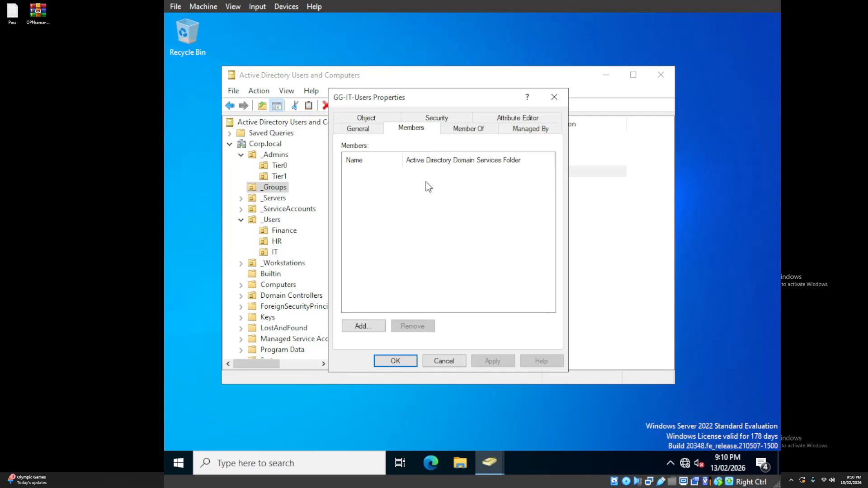
{"action": "left_click_drag", "start_coordinate": [371, 184], "coordinate": [454, 304]}
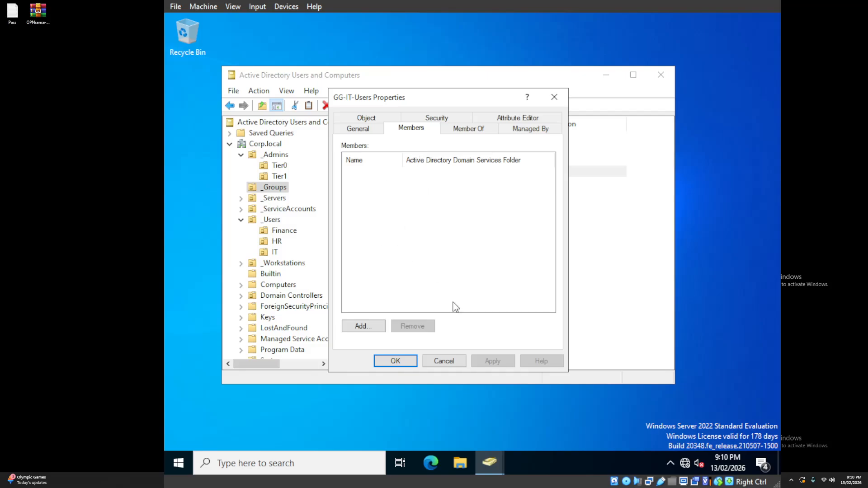
{"action": "left_click", "coordinate": [369, 327]}
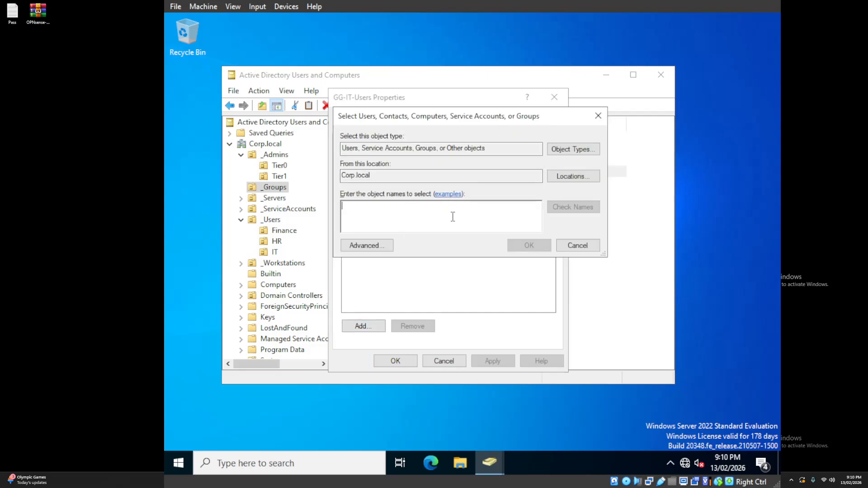
Step: Try to resolve a sample person's full name in Corp.local as a new GG-IT-Users member, and dismiss the lookup
{"action": "type", "text": "john"}
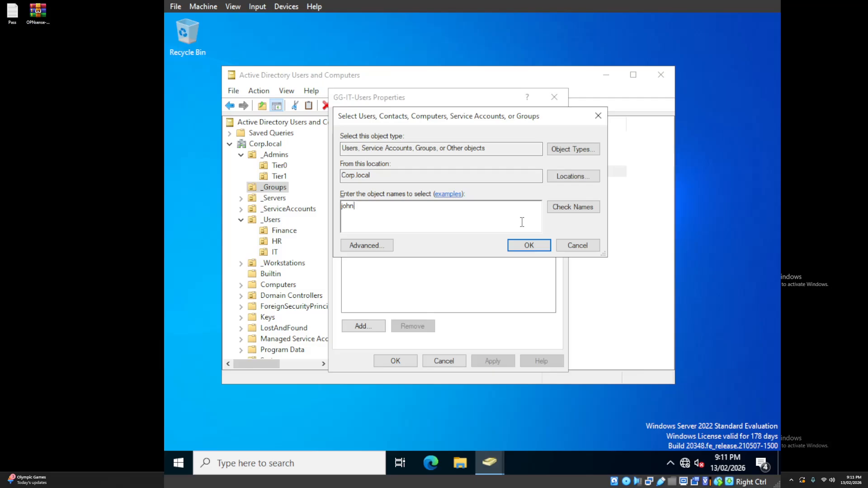
{"action": "type", "text": "citizen"}
{"action": "left_click", "coordinate": [572, 208]}
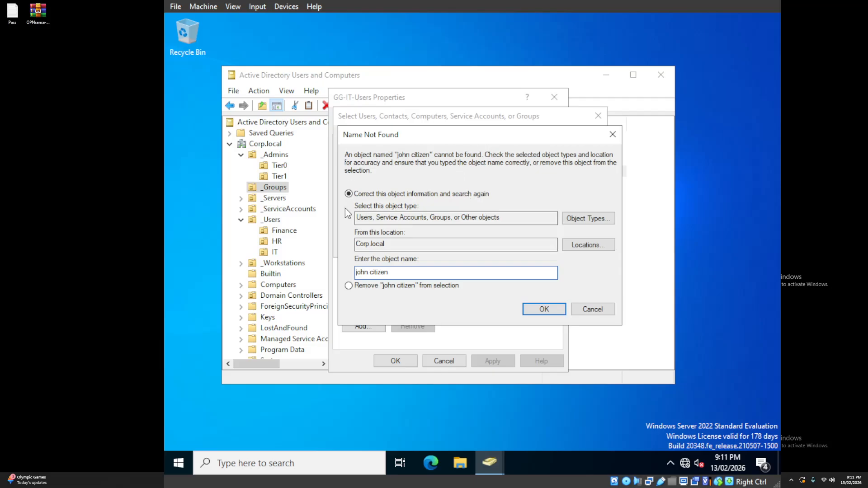
{"action": "left_click_drag", "start_coordinate": [401, 273], "coordinate": [347, 273]}
{"action": "left_click", "coordinate": [414, 272]}
{"action": "mouse_move", "coordinate": [357, 137]}
{"action": "left_mouse_down"}
{"action": "mouse_move", "coordinate": [412, 131]}
{"action": "mouse_move", "coordinate": [373, 139]}
{"action": "left_mouse_up"}
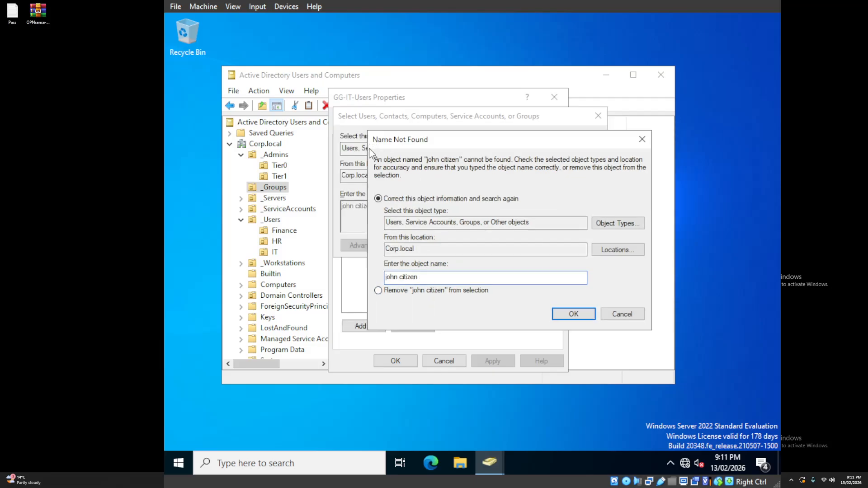
{"action": "left_click", "coordinate": [606, 312]}
Step: Look up accounts matching "hr" instead, and close the GG-IT-Users properties without adding any member
{"action": "left_click_drag", "start_coordinate": [430, 214], "coordinate": [338, 214]}
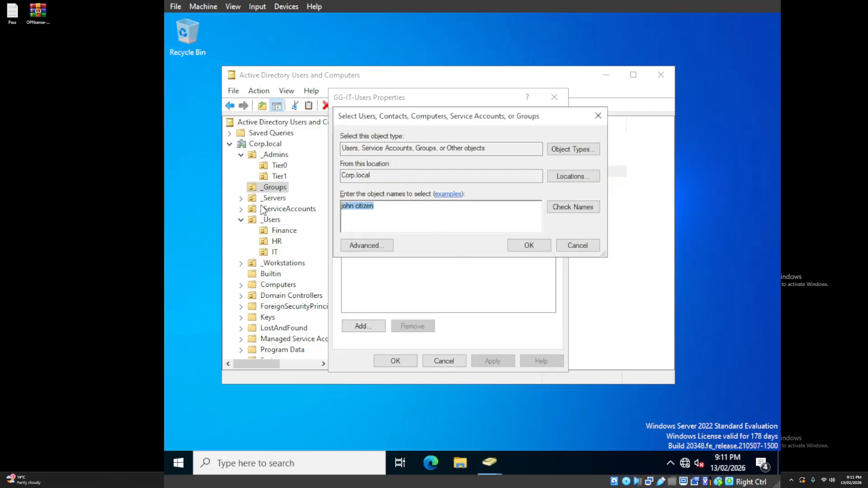
{"action": "key", "text": "BackSpace"}
{"action": "type", "text": "hr"}
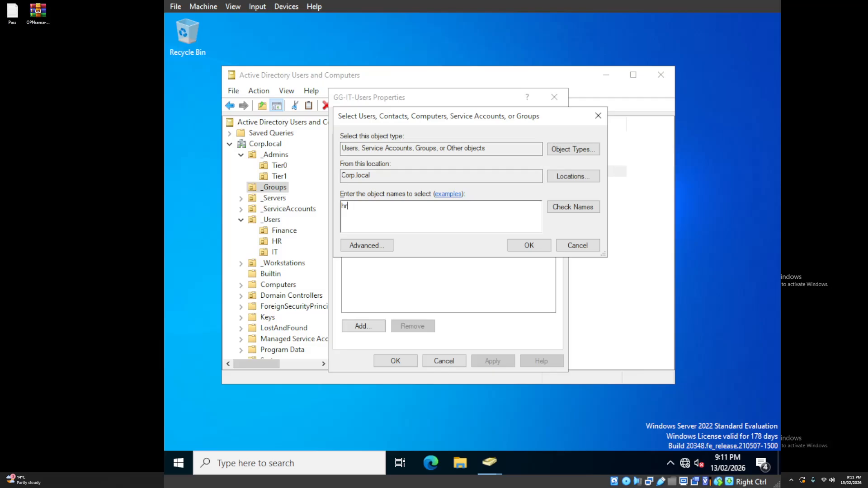
{"action": "left_click", "coordinate": [586, 208]}
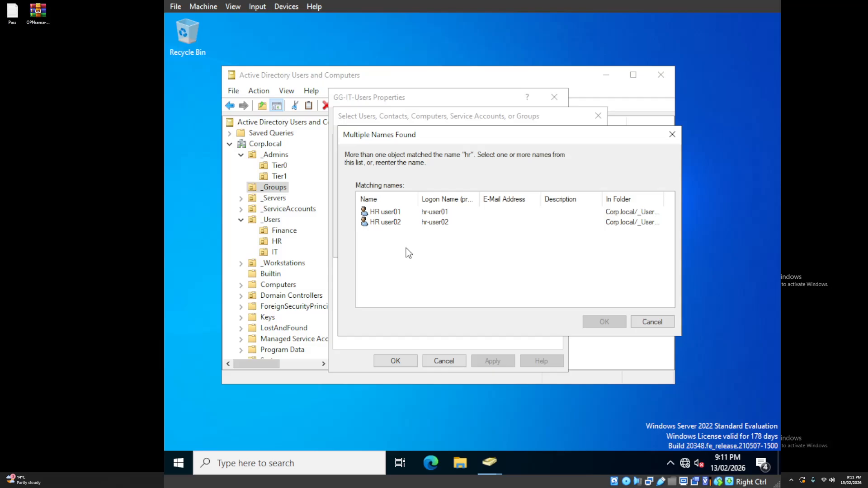
{"action": "left_click_drag", "start_coordinate": [402, 247], "coordinate": [401, 212]}
{"action": "left_click", "coordinate": [654, 322]}
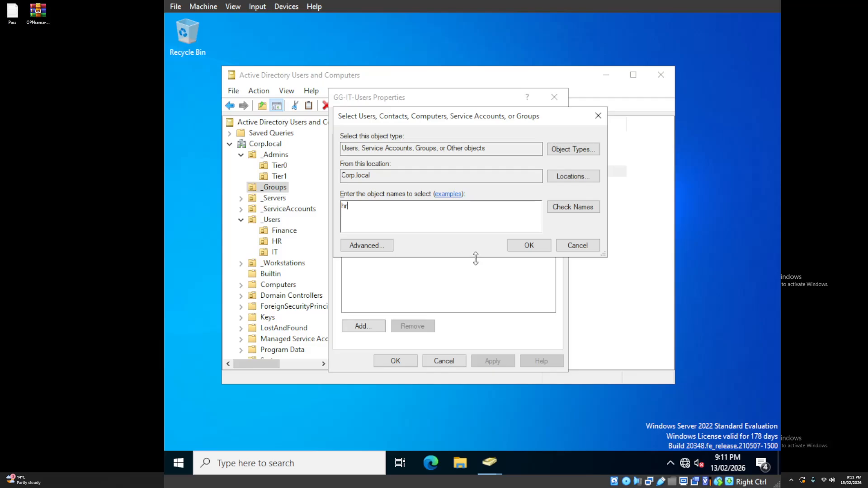
{"action": "left_click", "coordinate": [571, 245]}
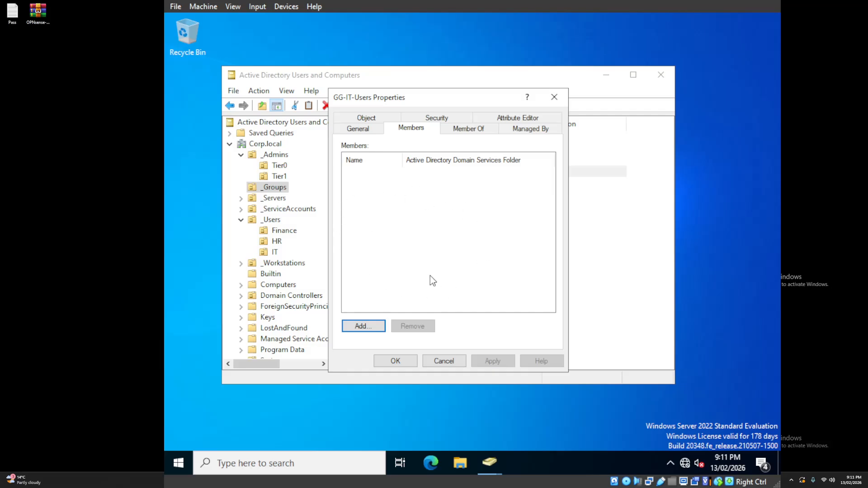
{"action": "left_click", "coordinate": [553, 96]}
{"action": "left_click", "coordinate": [520, 289]}
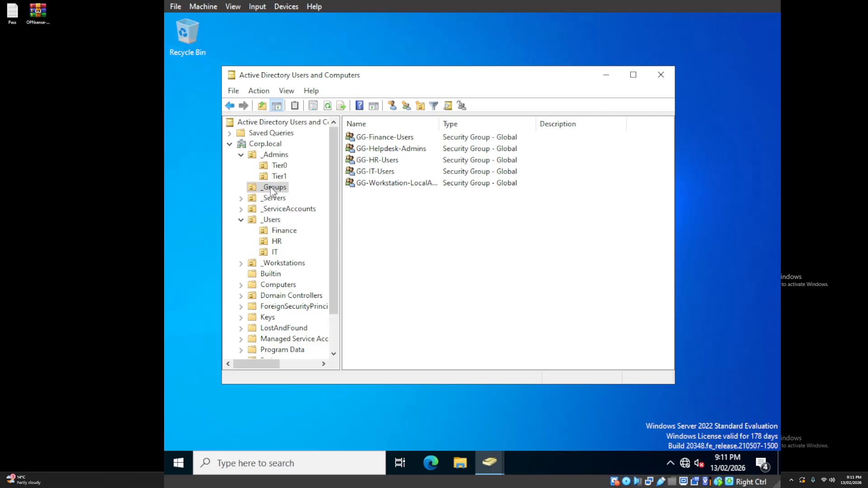
Step: Select IT user01 and IT user02 in the IT OU under _Users and start adding both to a group
{"action": "left_click", "coordinate": [276, 251]}
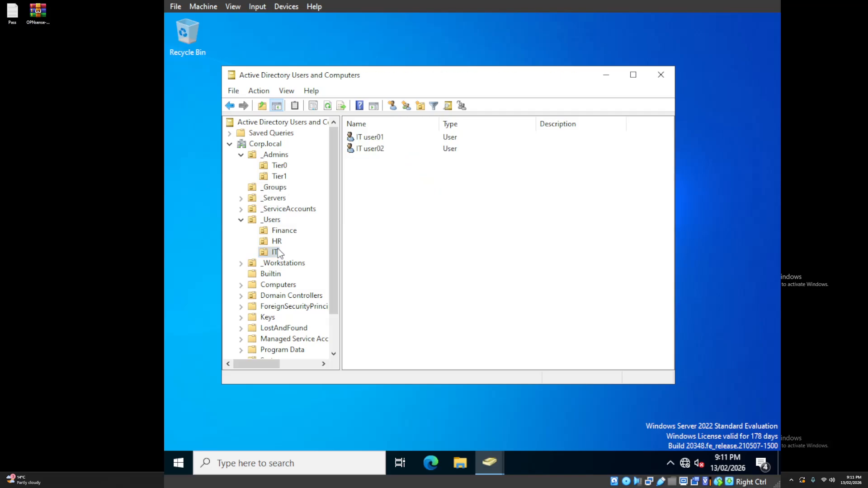
{"action": "left_click", "coordinate": [272, 220]}
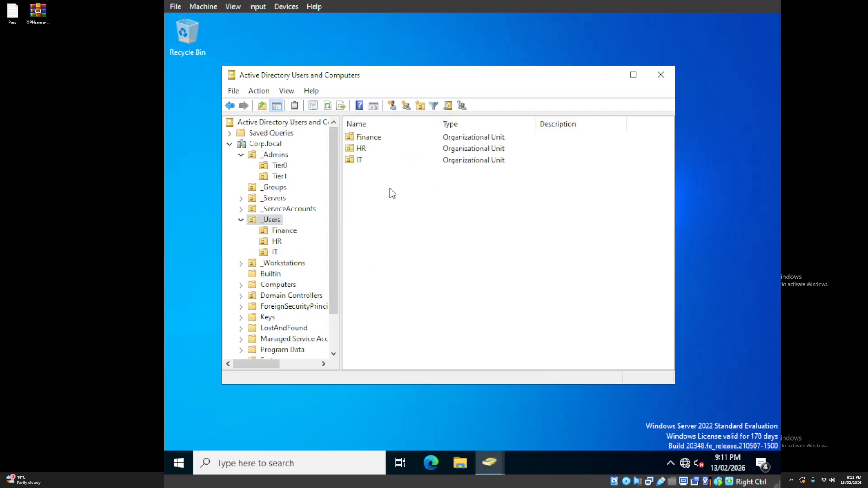
{"action": "double_click", "coordinate": [357, 162]}
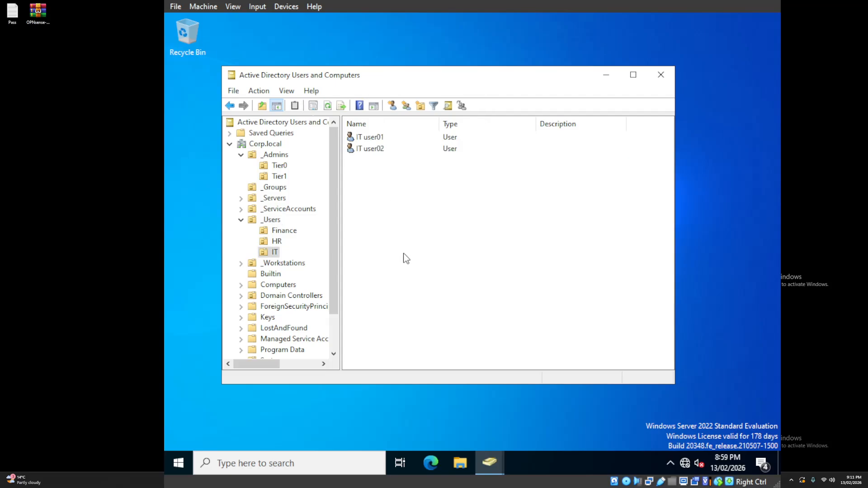
{"action": "left_click_drag", "start_coordinate": [403, 255], "coordinate": [365, 133]}
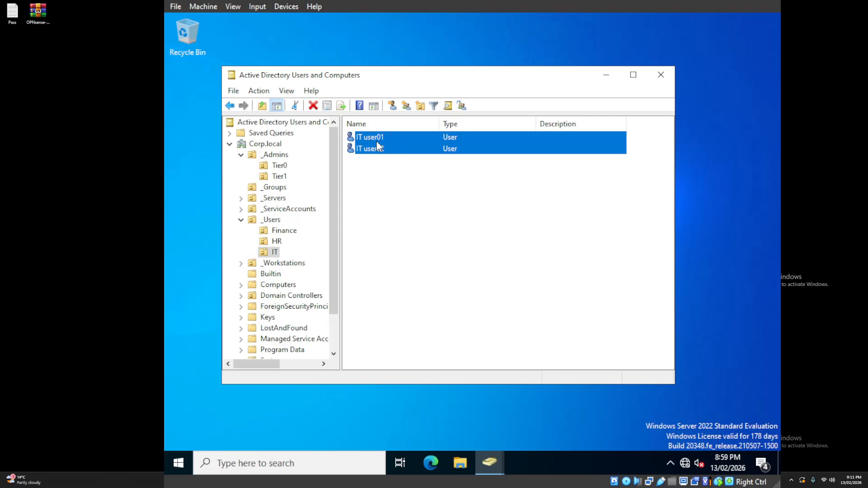
{"action": "right_click", "coordinate": [375, 144]}
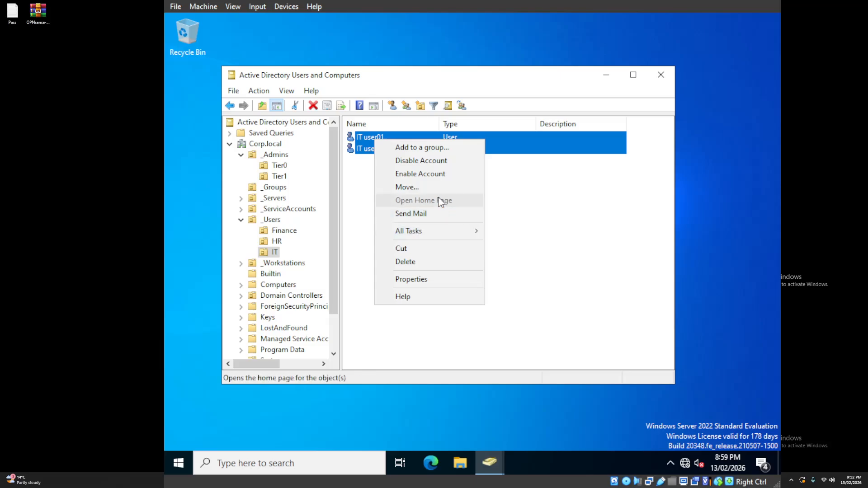
{"action": "left_click", "coordinate": [435, 151]}
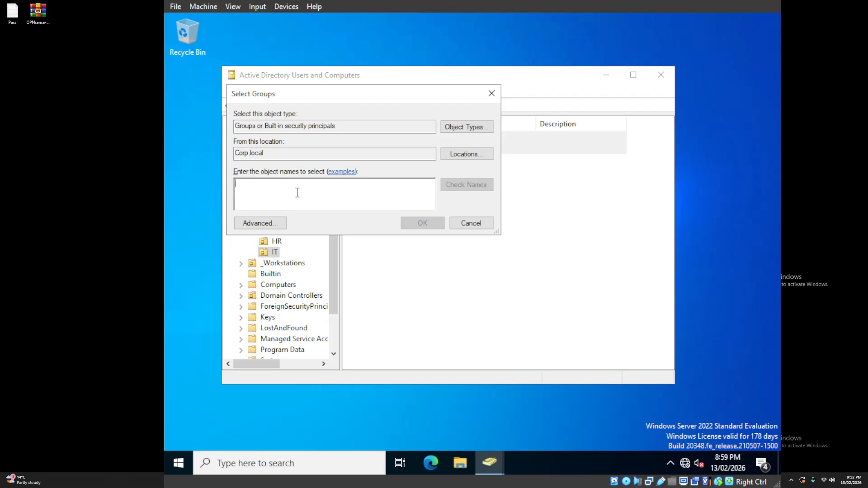
Step: Try to resolve "it" as the group name for the selected IT users, and dismiss the lookup
{"action": "type", "text": "it"}
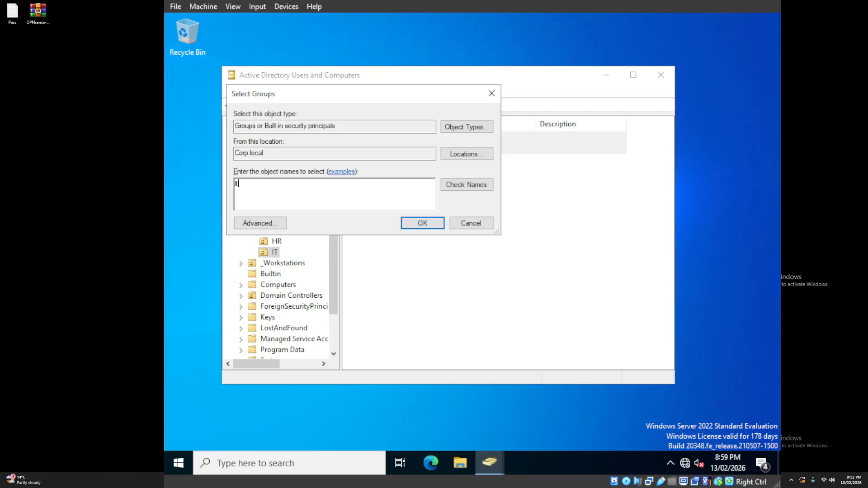
{"action": "left_click", "coordinate": [471, 183]}
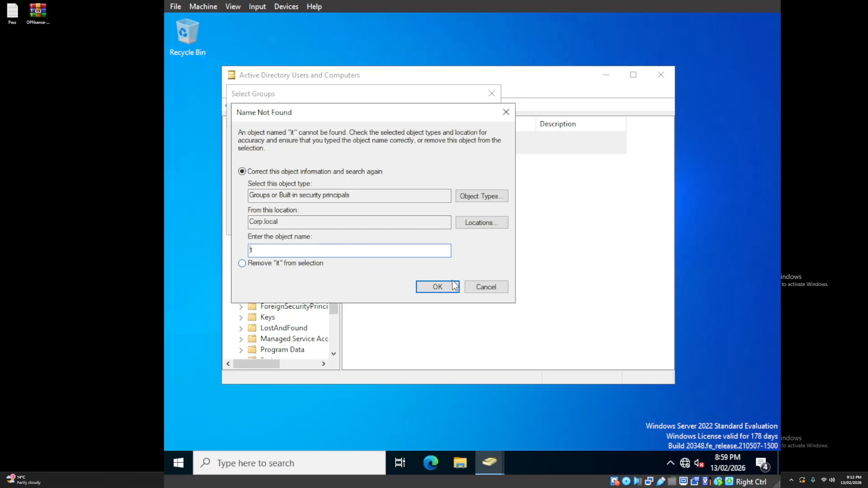
{"action": "left_click", "coordinate": [474, 287]}
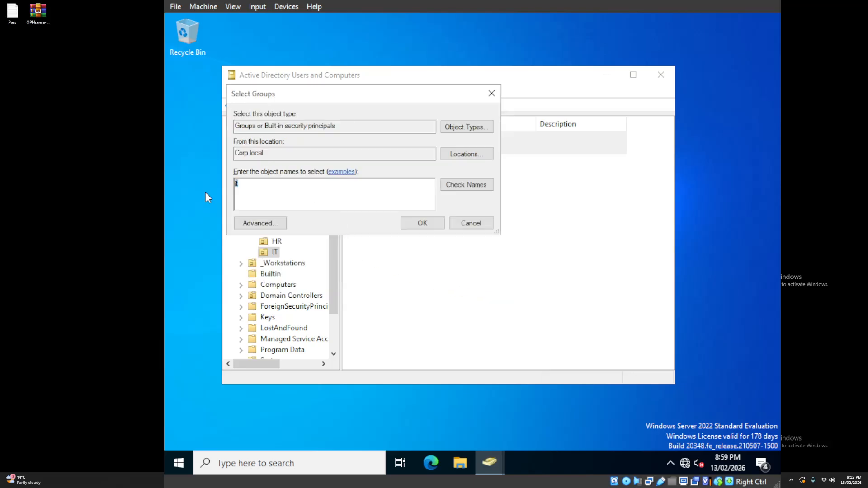
Step: Look up groups matching "gg" and add the selected IT user01 and IT user02 to GG-IT-Users
{"action": "key", "text": "BackSpace"}
{"action": "type", "text": "gg"}
{"action": "left_click", "coordinate": [481, 184]}
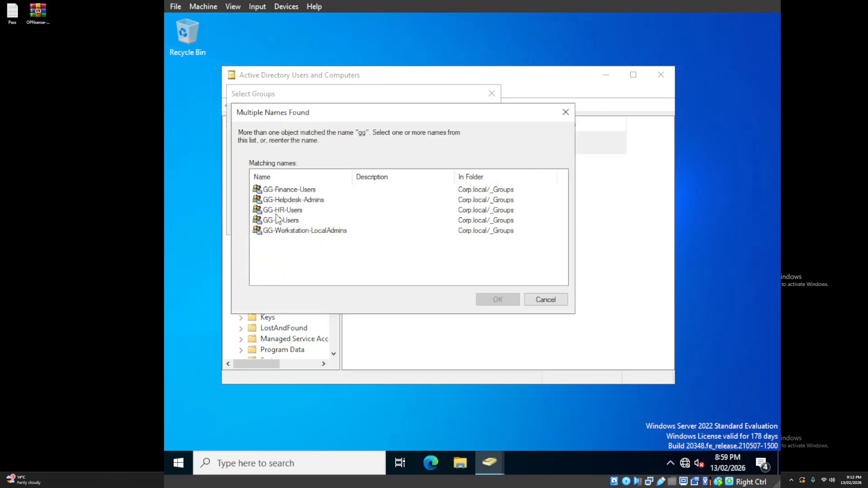
{"action": "left_click_drag", "start_coordinate": [276, 249], "coordinate": [276, 188]}
{"action": "left_click", "coordinate": [271, 251]}
{"action": "left_click", "coordinate": [281, 220]}
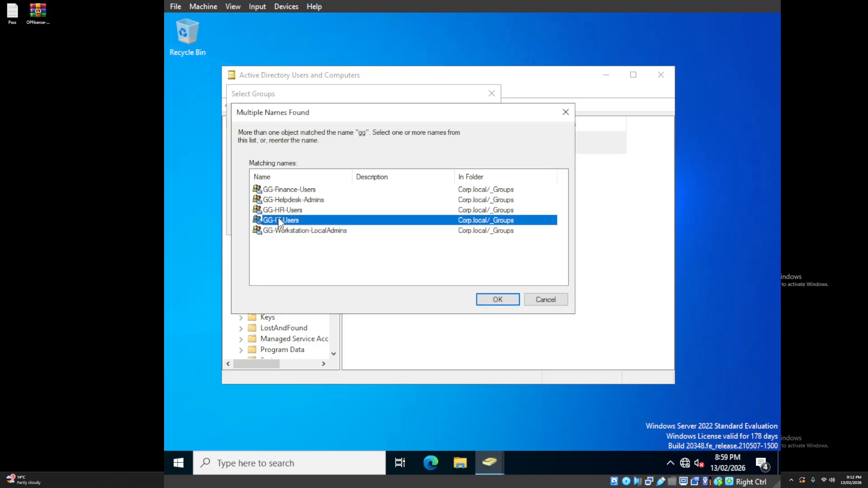
{"action": "left_click", "coordinate": [497, 300]}
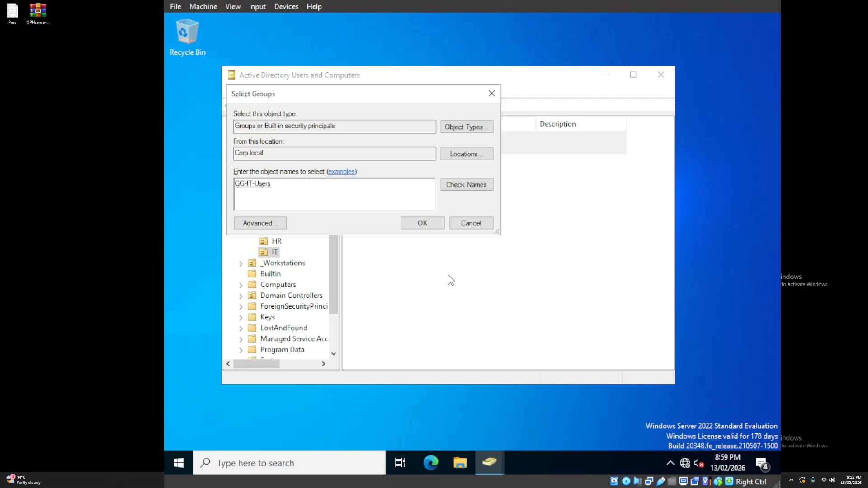
{"action": "left_click", "coordinate": [423, 224]}
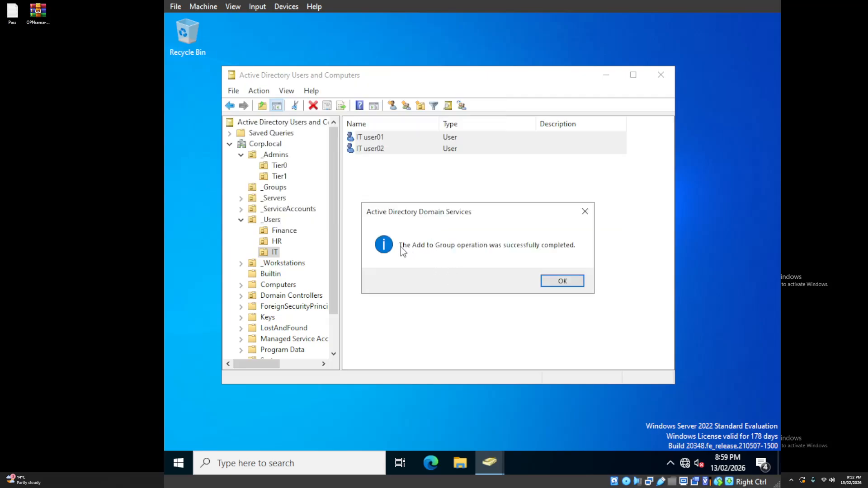
{"action": "left_click", "coordinate": [572, 280]}
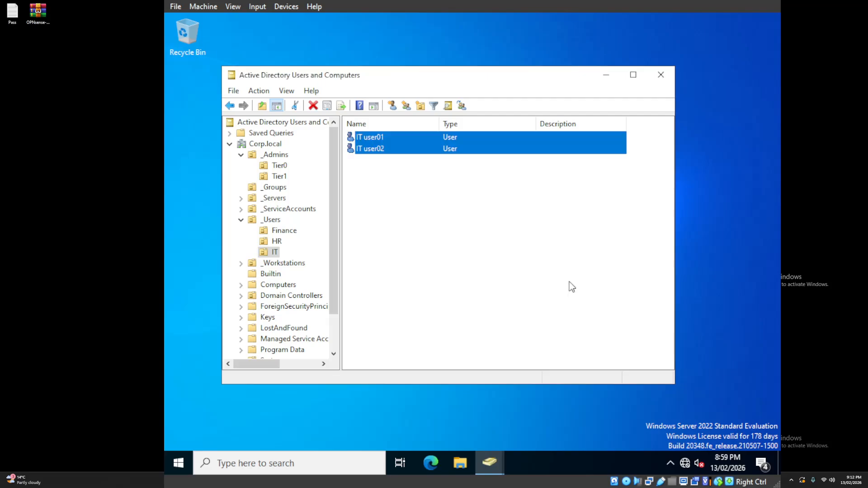
{"action": "left_click", "coordinate": [426, 237]}
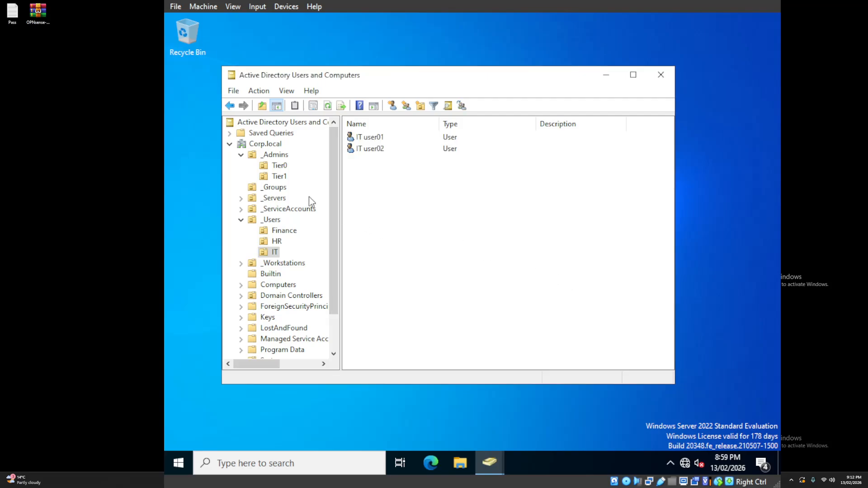
Step: Check the member list of GG-IT-Users in the _Groups OU, and close its properties without changes
{"action": "left_click", "coordinate": [272, 188]}
{"action": "double_click", "coordinate": [375, 172]}
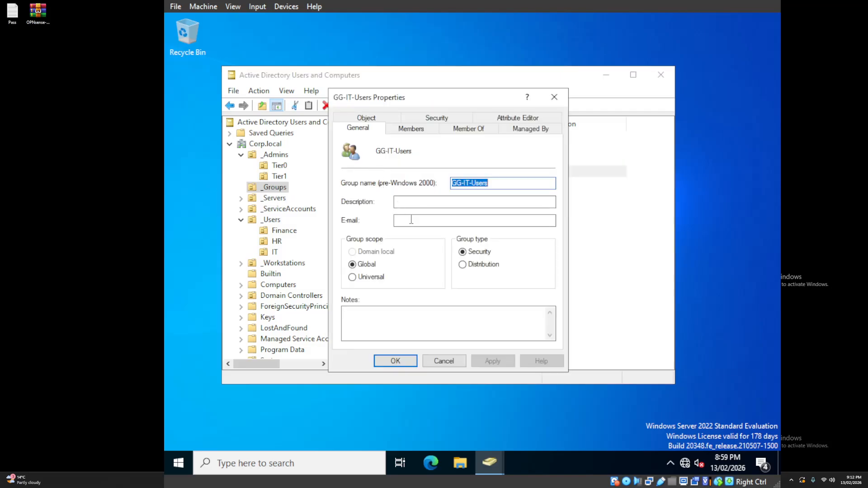
{"action": "left_click", "coordinate": [409, 132]}
{"action": "left_click_drag", "start_coordinate": [376, 224], "coordinate": [369, 164]}
{"action": "left_click", "coordinate": [382, 249]}
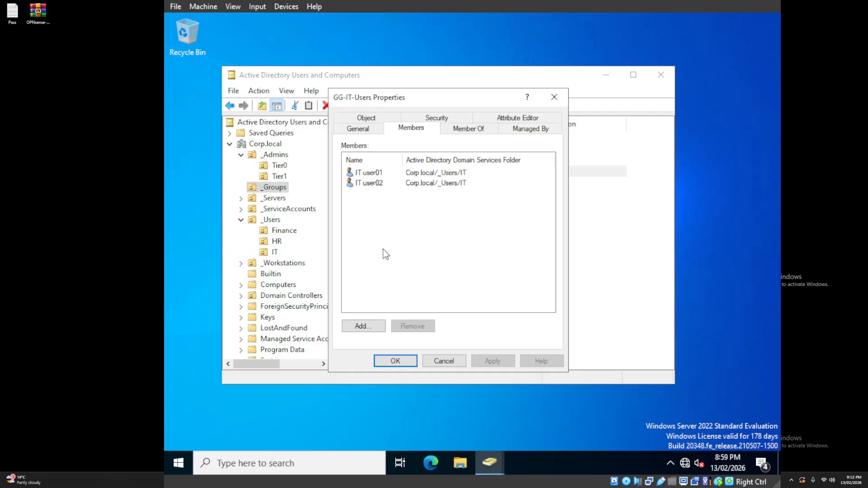
{"action": "left_click", "coordinate": [460, 362]}
{"action": "left_click", "coordinate": [430, 311]}
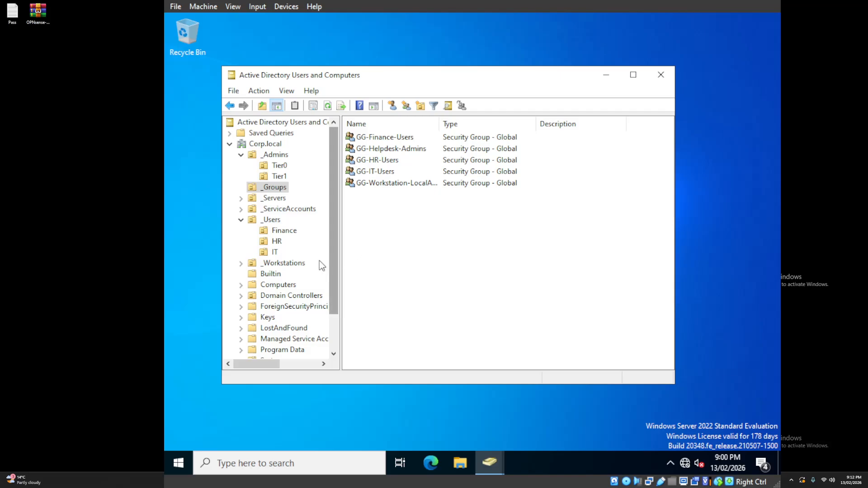
Step: View the users in the HR OU, and check the member list of GG-HR-Users in the _Groups OU
{"action": "left_click", "coordinate": [283, 243]}
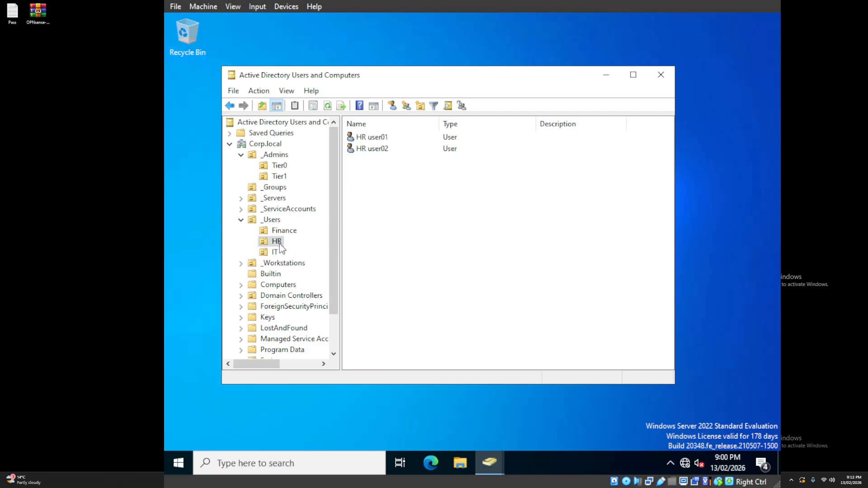
{"action": "left_click", "coordinate": [271, 189]}
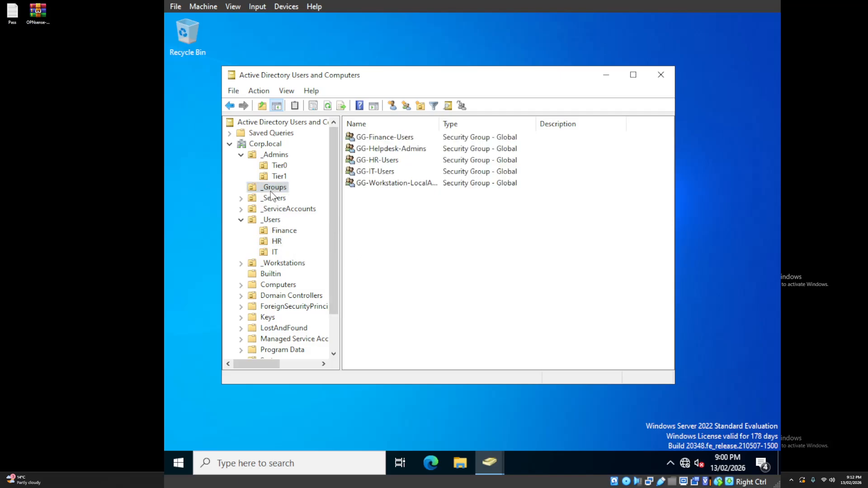
{"action": "double_click", "coordinate": [400, 160]}
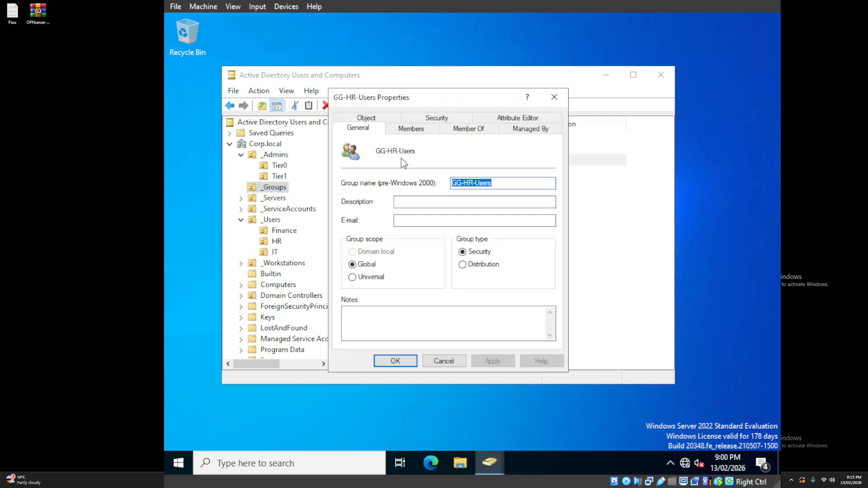
{"action": "left_click", "coordinate": [421, 131]}
{"action": "left_click", "coordinate": [554, 98]}
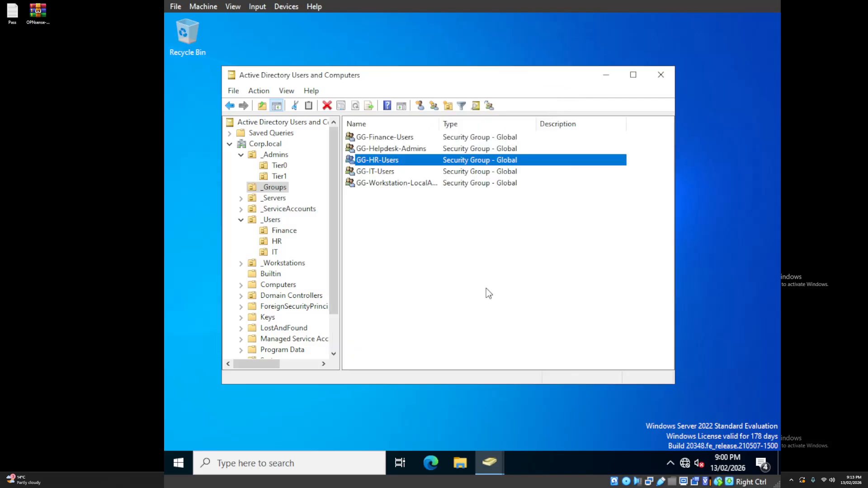
Step: Add HR user01 and HR user02 from the HR OU to GG-HR-Users, looking up the group with "gg"
{"action": "left_click", "coordinate": [276, 242]}
{"action": "left_click", "coordinate": [407, 201]}
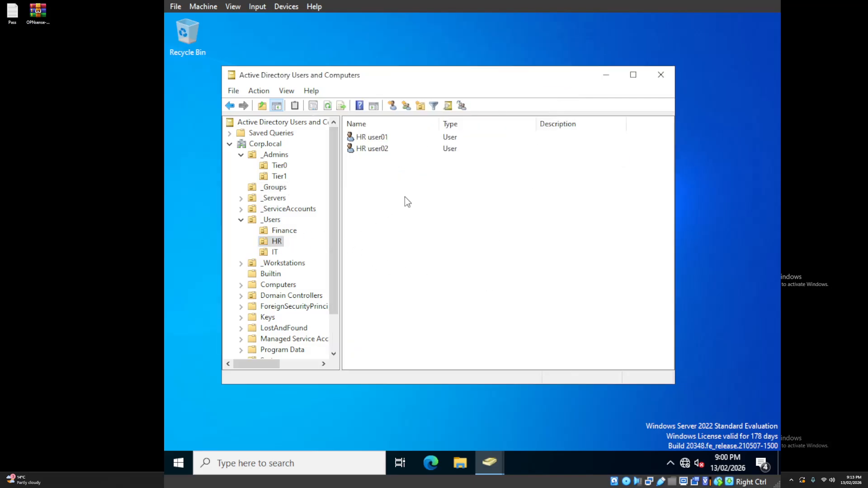
{"action": "left_click_drag", "start_coordinate": [394, 204], "coordinate": [370, 132]}
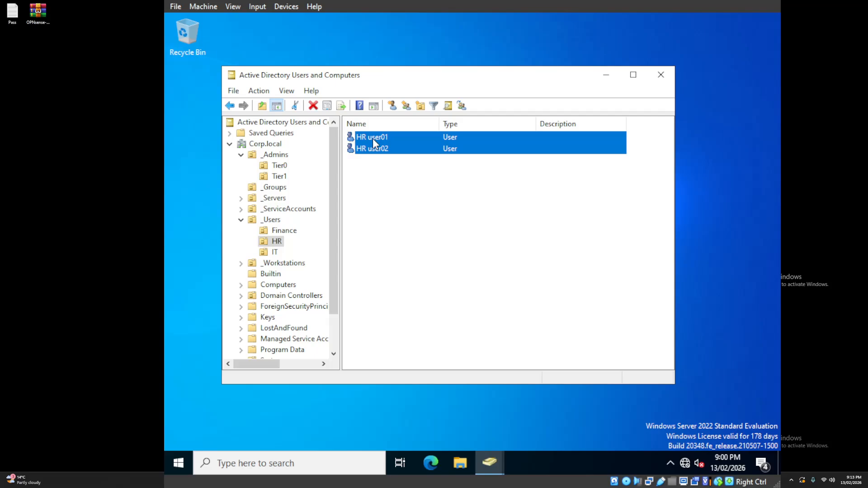
{"action": "right_click", "coordinate": [372, 139]}
{"action": "left_click", "coordinate": [423, 147]}
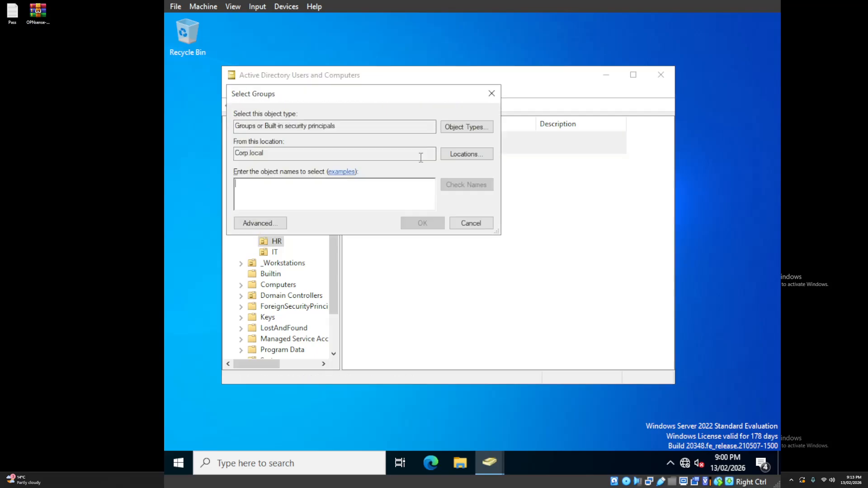
{"action": "type", "text": "gg"}
{"action": "key", "text": "Return"}
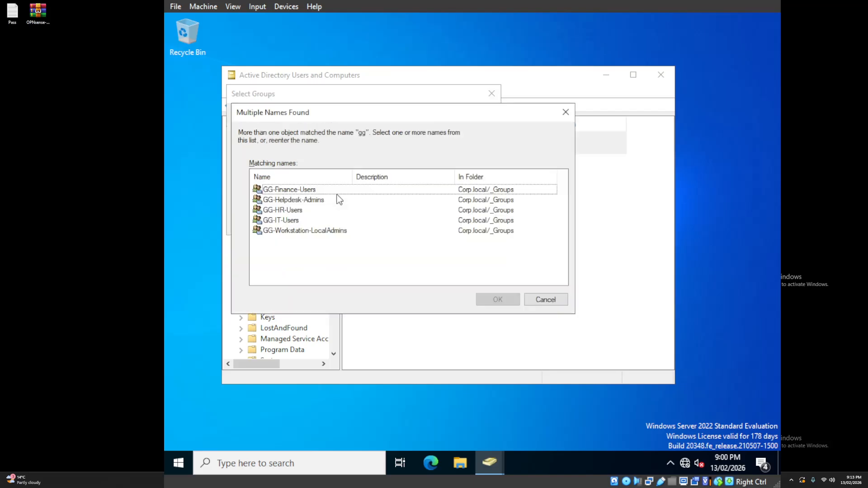
{"action": "left_click", "coordinate": [290, 211]}
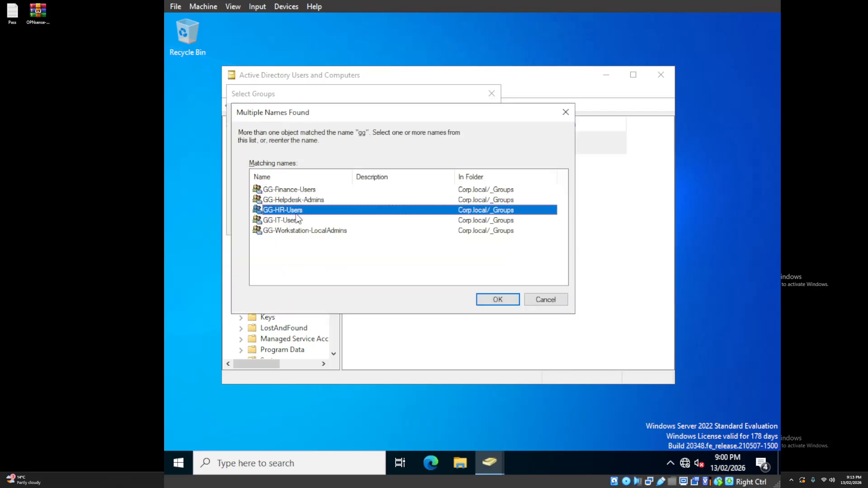
{"action": "left_click", "coordinate": [498, 299]}
{"action": "left_click", "coordinate": [559, 282]}
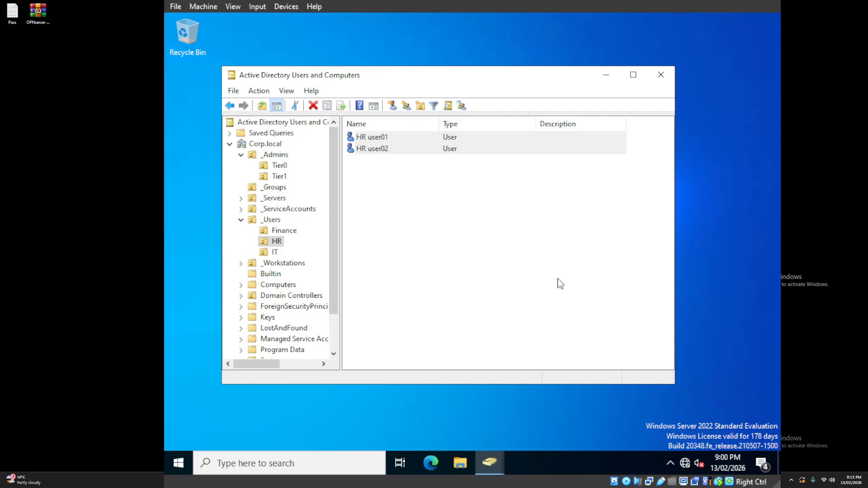
Step: Add fin user01 and fin user02 from the Finance OU to GG-Finance-Users, looking up the group with "gg"
{"action": "left_click", "coordinate": [281, 229]}
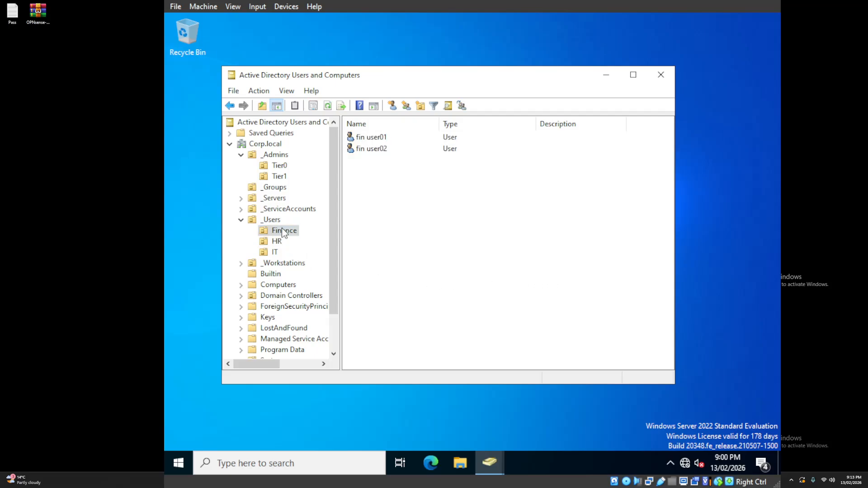
{"action": "left_click_drag", "start_coordinate": [403, 210], "coordinate": [347, 121]}
{"action": "right_click", "coordinate": [376, 142]}
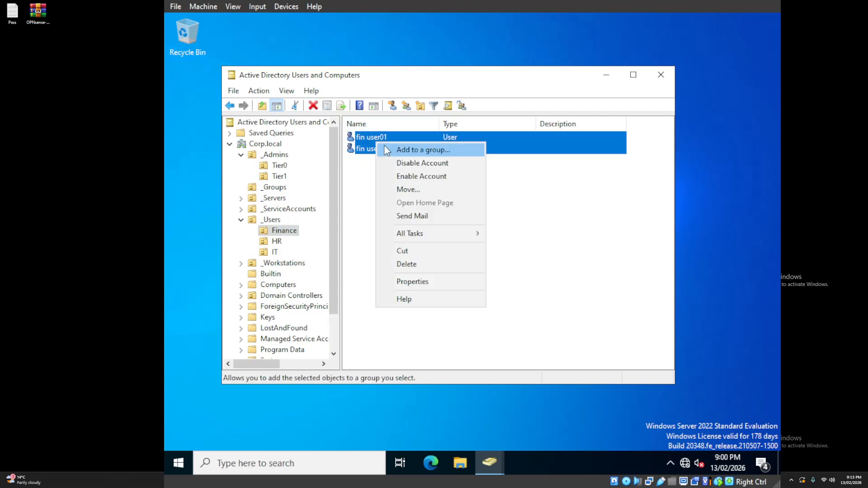
{"action": "left_click", "coordinate": [416, 154]}
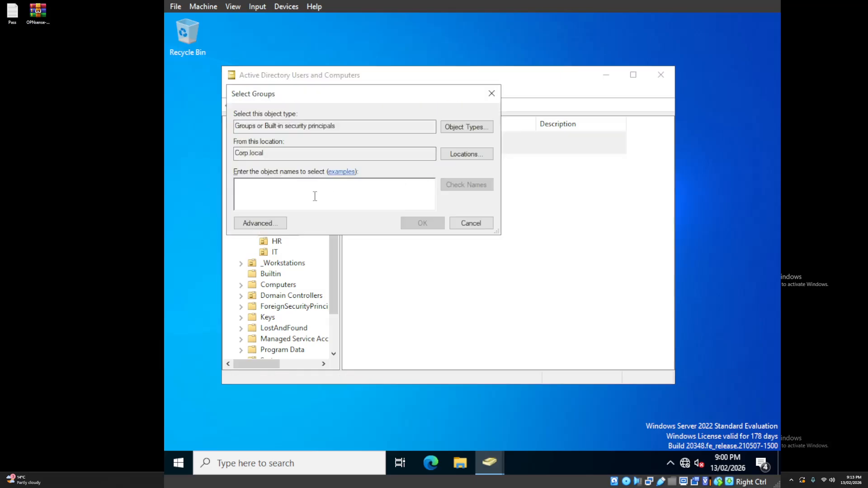
{"action": "type", "text": "gg"}
{"action": "key", "text": "Return"}
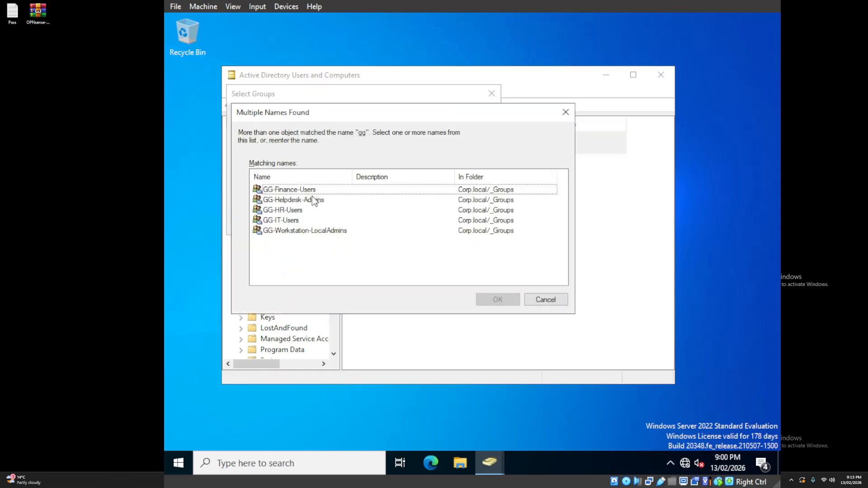
{"action": "left_click", "coordinate": [308, 192]}
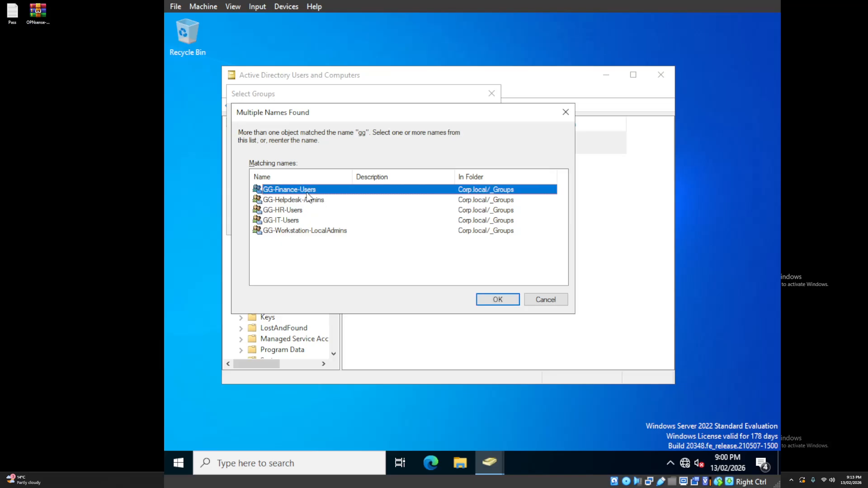
{"action": "left_click", "coordinate": [486, 299]}
{"action": "left_click", "coordinate": [562, 281]}
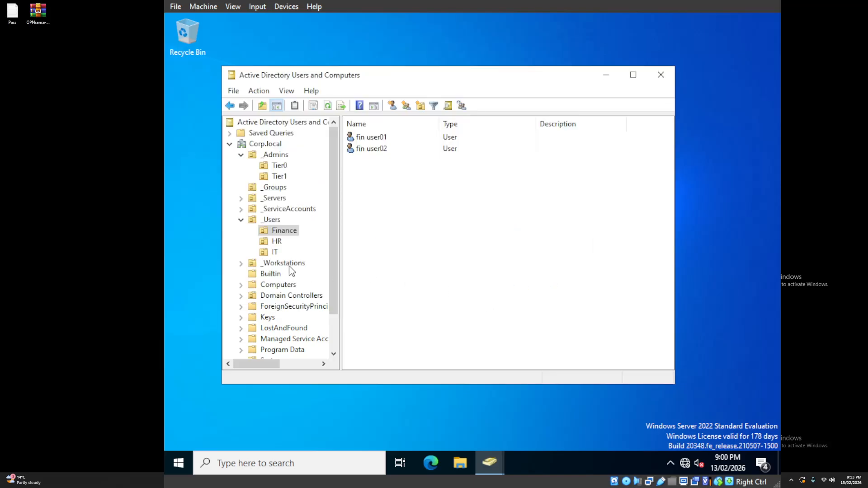
Step: Check the member list of GG-Finance-Users in the _Groups OU, and briefly view the properties of GG-Helpdesk-Admins
{"action": "left_click", "coordinate": [273, 188]}
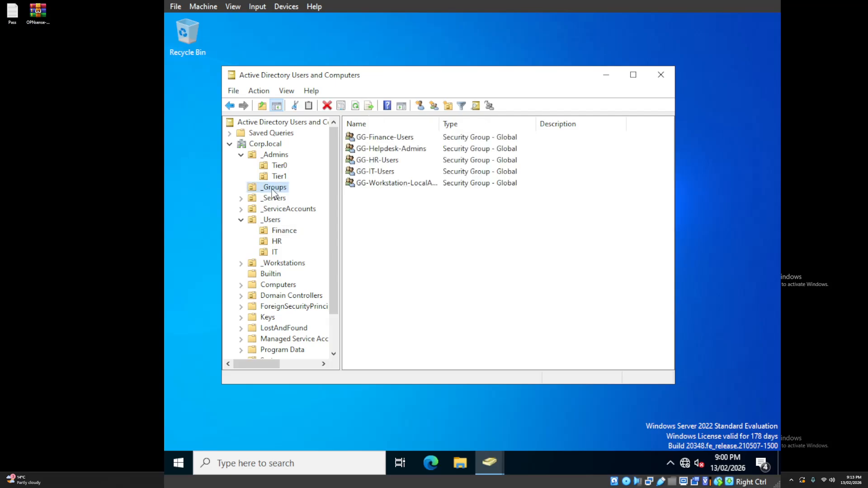
{"action": "left_click", "coordinate": [394, 141]}
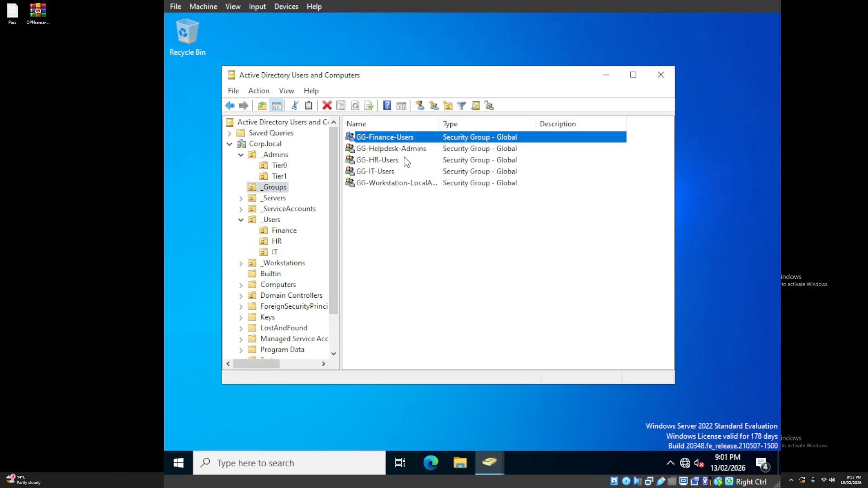
{"action": "double_click", "coordinate": [398, 138]}
{"action": "left_click", "coordinate": [410, 128]}
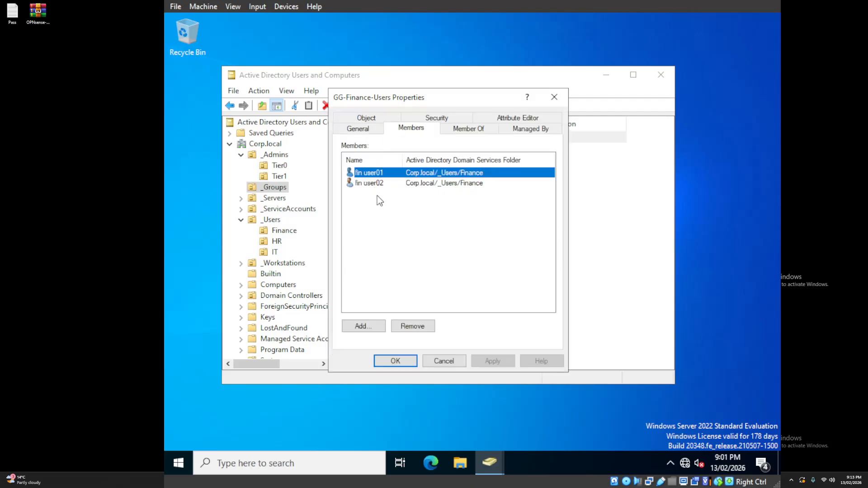
{"action": "left_click", "coordinate": [554, 97]}
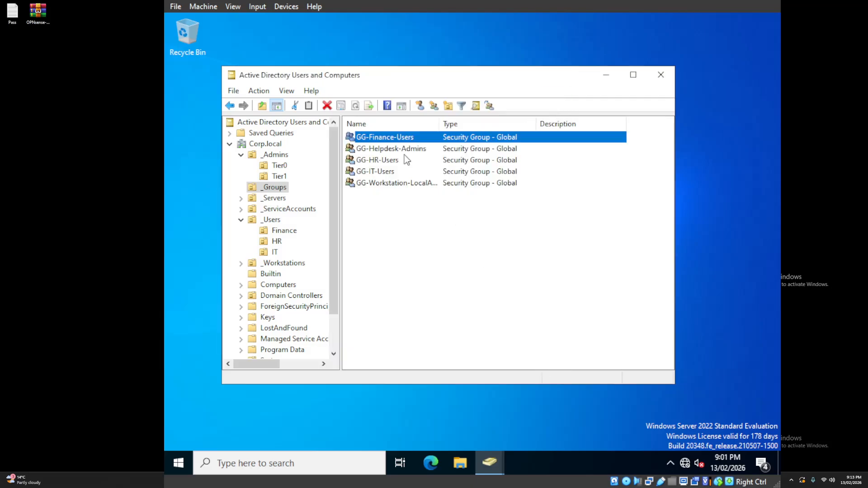
{"action": "double_click", "coordinate": [376, 149]}
{"action": "left_click", "coordinate": [554, 94]}
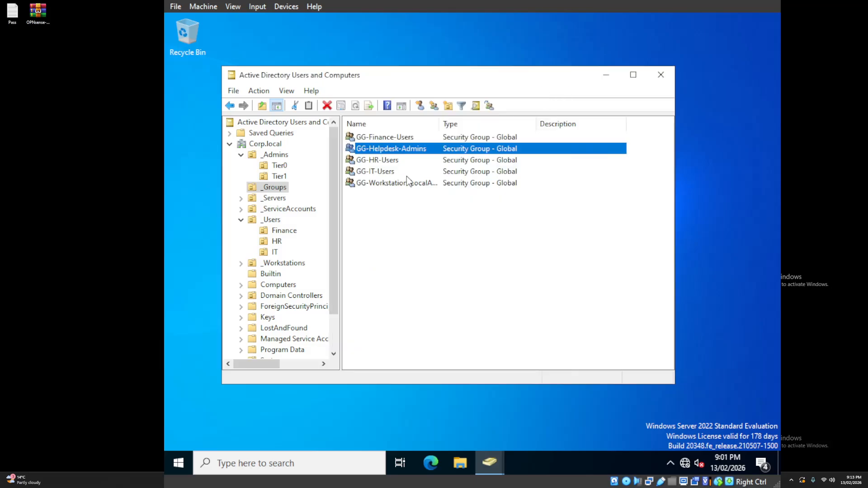
Step: Check the member lists of GG-IT-Users and GG-HR-Users, closing each group's properties without changes
{"action": "double_click", "coordinate": [378, 171]}
{"action": "left_click", "coordinate": [392, 129]}
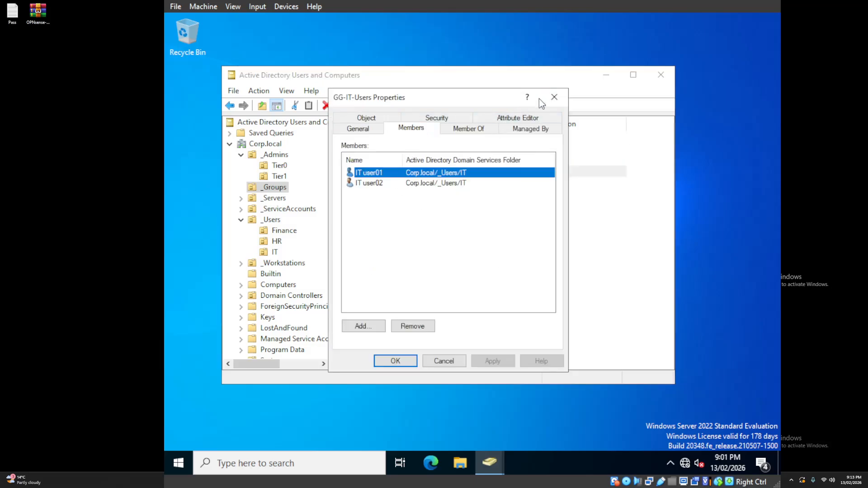
{"action": "left_click", "coordinate": [554, 97]}
{"action": "double_click", "coordinate": [380, 160]}
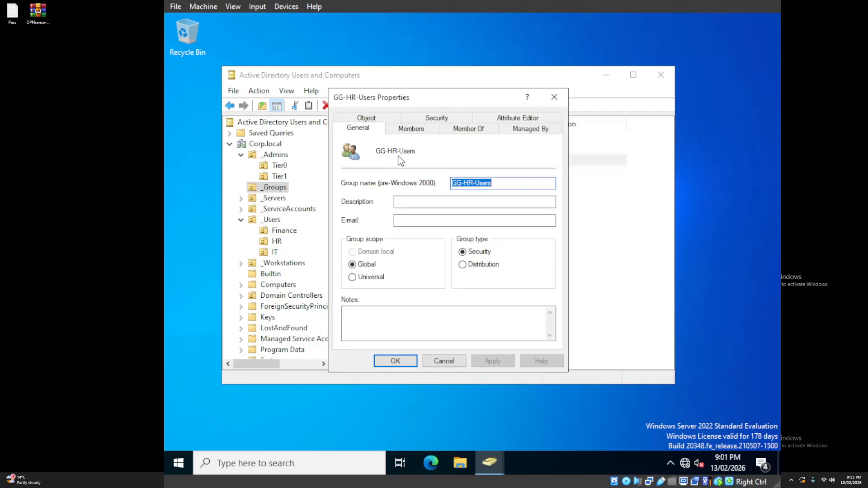
{"action": "left_click", "coordinate": [411, 130]}
{"action": "left_click", "coordinate": [555, 98]}
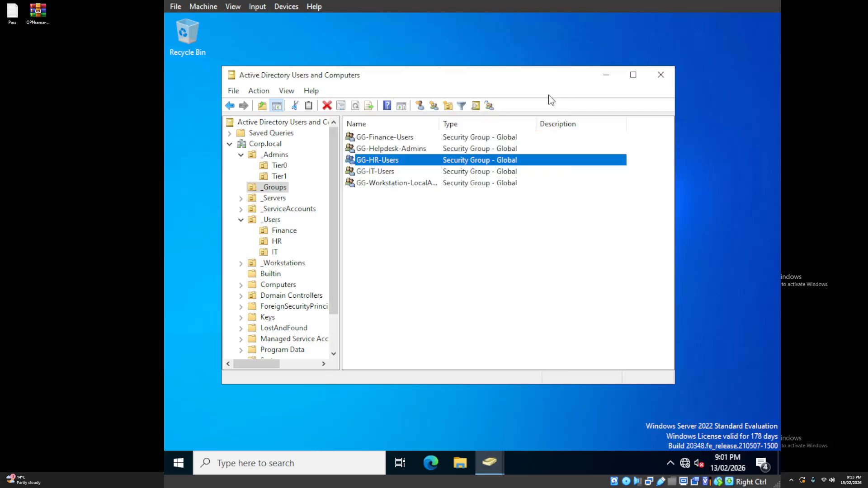
{"action": "left_click", "coordinate": [482, 290]}
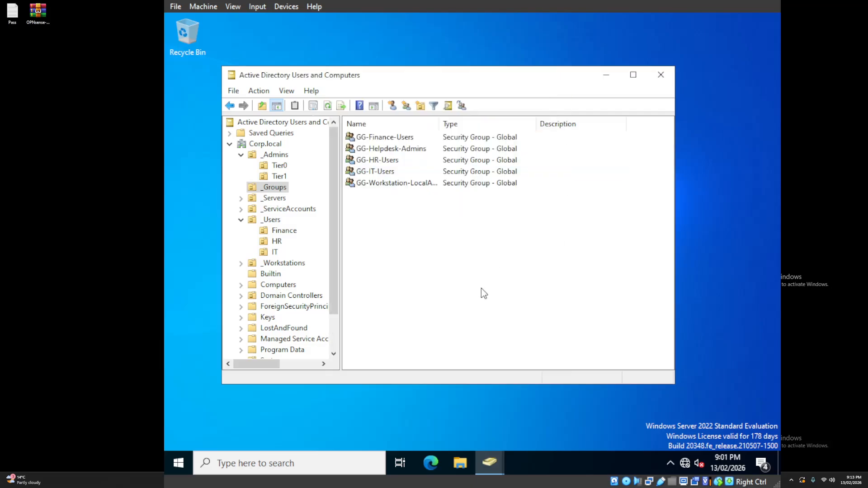
{"action": "left_click", "coordinate": [395, 151]}
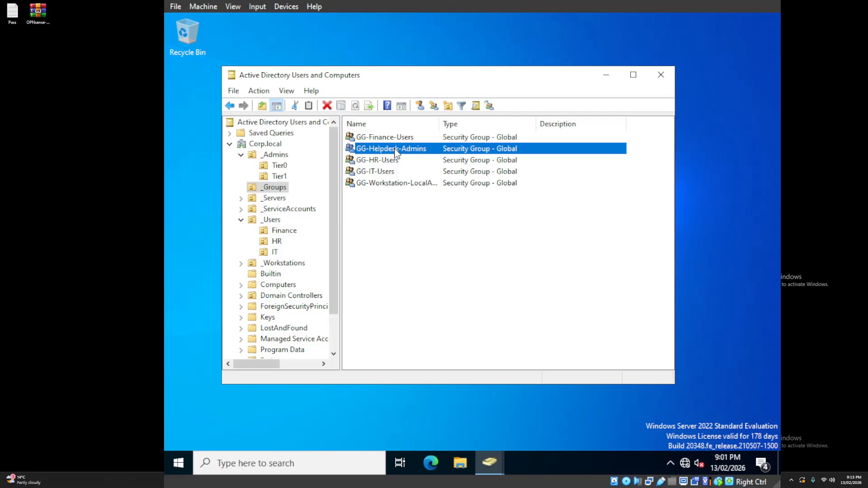
{"action": "right_click", "coordinate": [395, 151]}
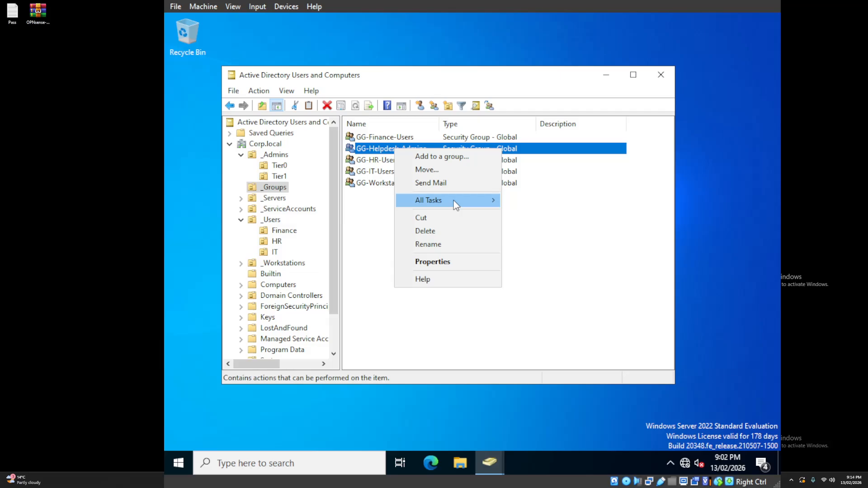
{"action": "mouse_move", "coordinate": [454, 200]}
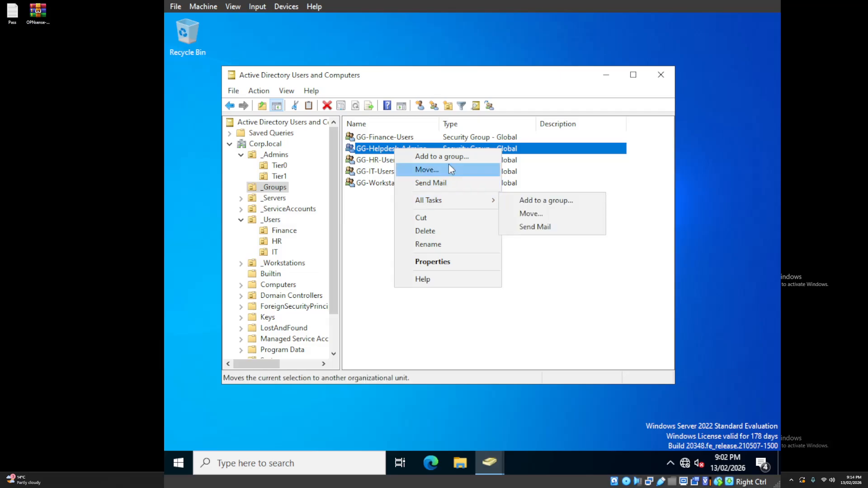
{"action": "left_click", "coordinate": [366, 244]}
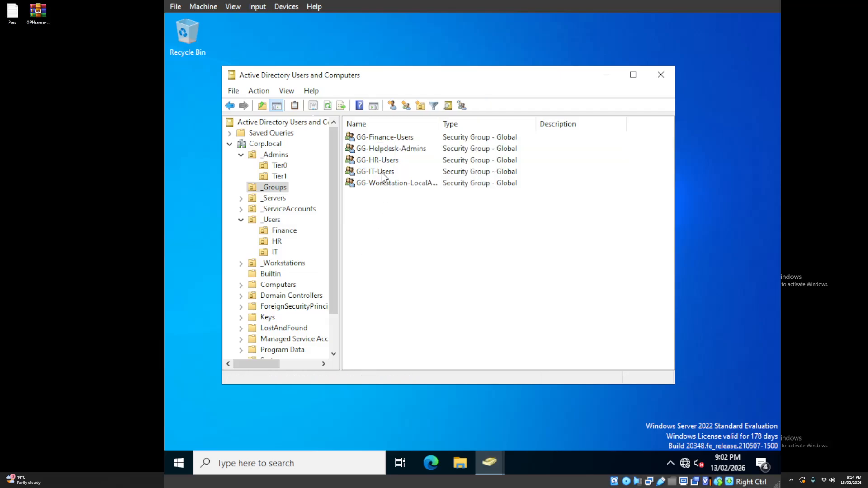
Step: Add Help Desk01 as a member of GG-Helpdesk-Admins, looking up the account with "help", and save the group's properties
{"action": "double_click", "coordinate": [385, 149]}
{"action": "left_click", "coordinate": [404, 133]}
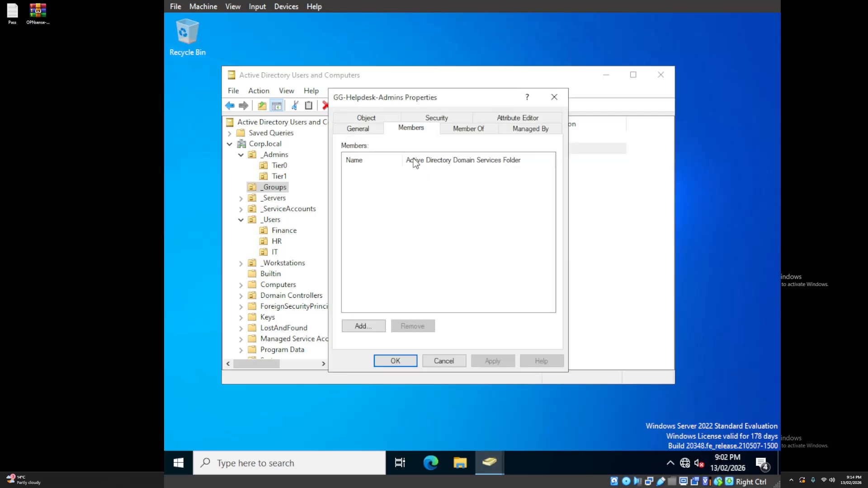
{"action": "left_click", "coordinate": [375, 328]}
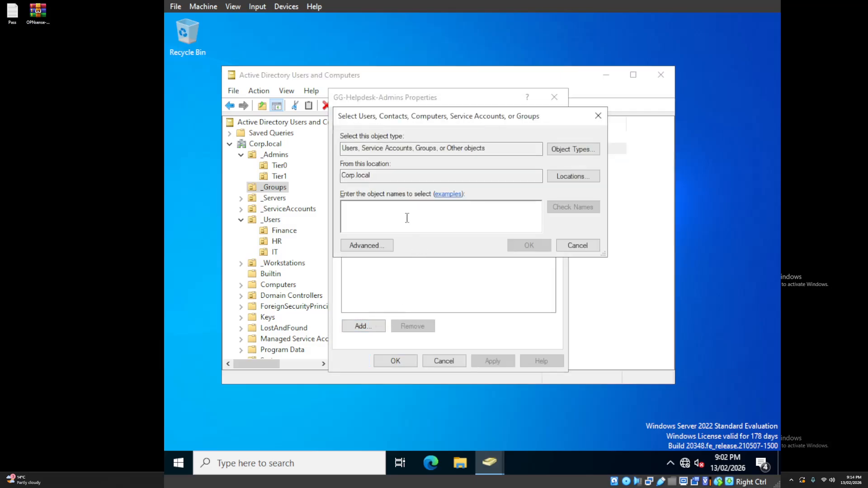
{"action": "type", "text": "hel"}
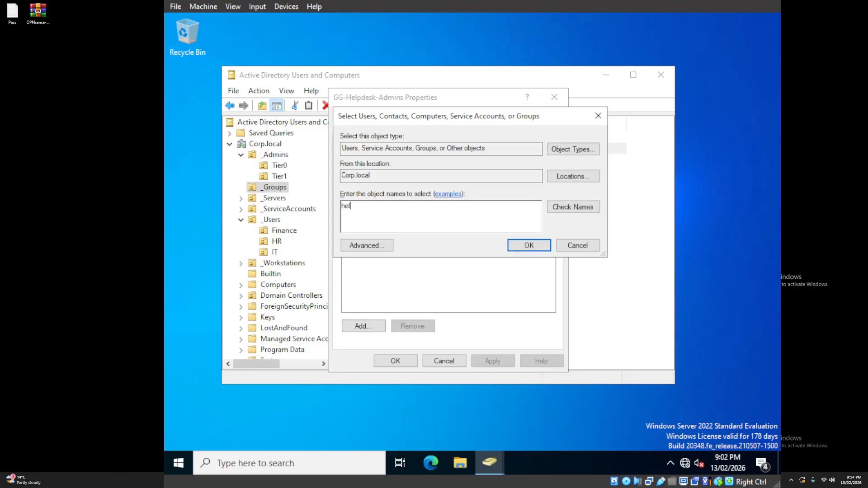
{"action": "type", "text": "p"}
{"action": "left_click", "coordinate": [558, 206]}
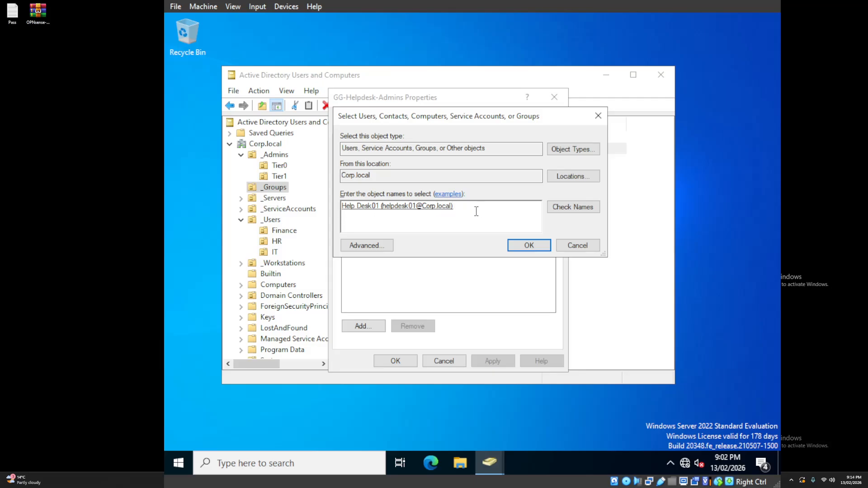
{"action": "left_click", "coordinate": [528, 246]}
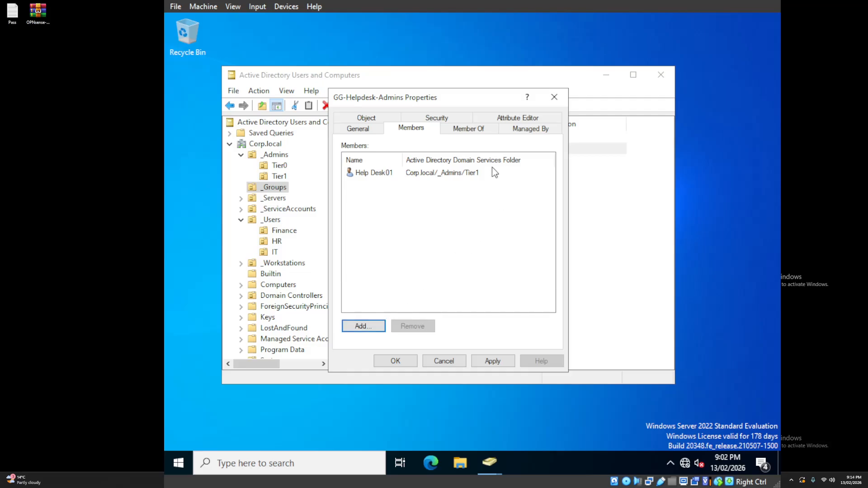
{"action": "left_click", "coordinate": [481, 177]}
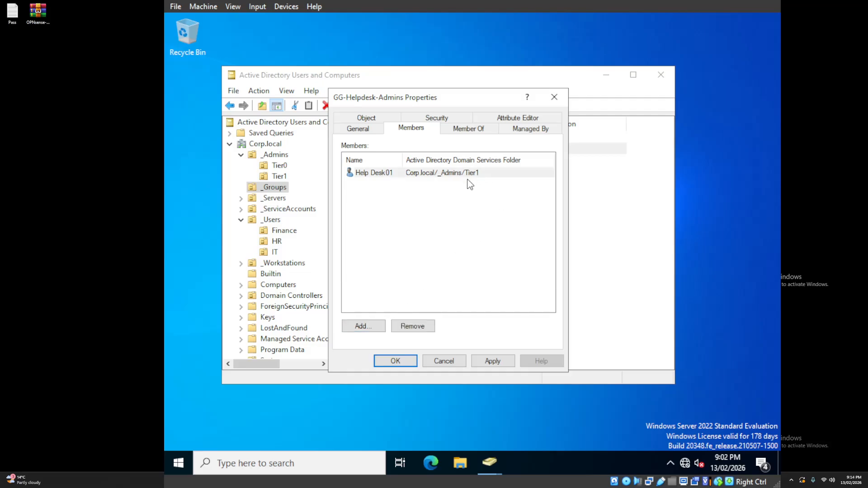
{"action": "left_click", "coordinate": [470, 219]}
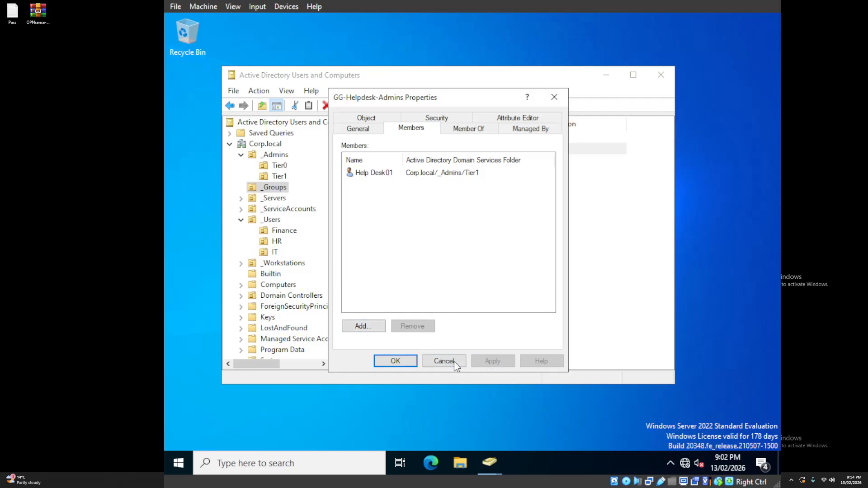
{"action": "left_click", "coordinate": [415, 361]}
Step: Check the member list of GG-Helpdesk-Admins and close the group's properties
{"action": "double_click", "coordinate": [391, 148]}
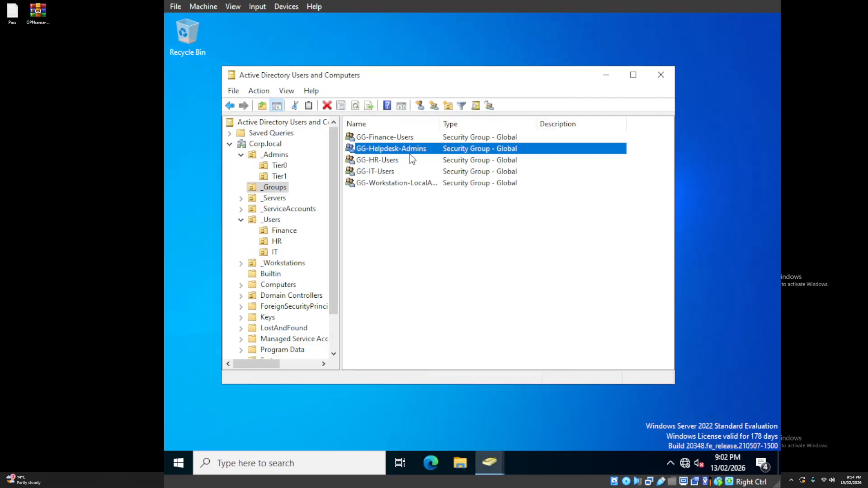
{"action": "left_click", "coordinate": [422, 126]}
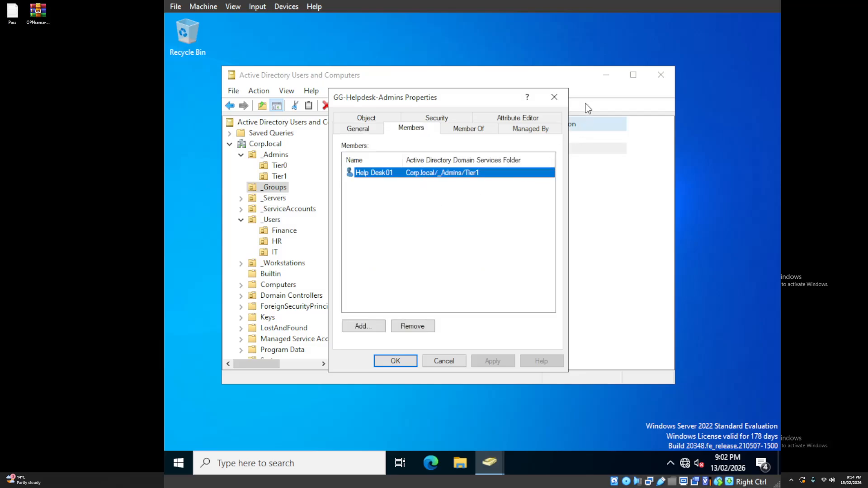
{"action": "left_click", "coordinate": [555, 97]}
Step: Briefly view the properties of GG-Workstation-LocalAdmins, and widen the Name column enough to show the full group names
{"action": "double_click", "coordinate": [409, 183]}
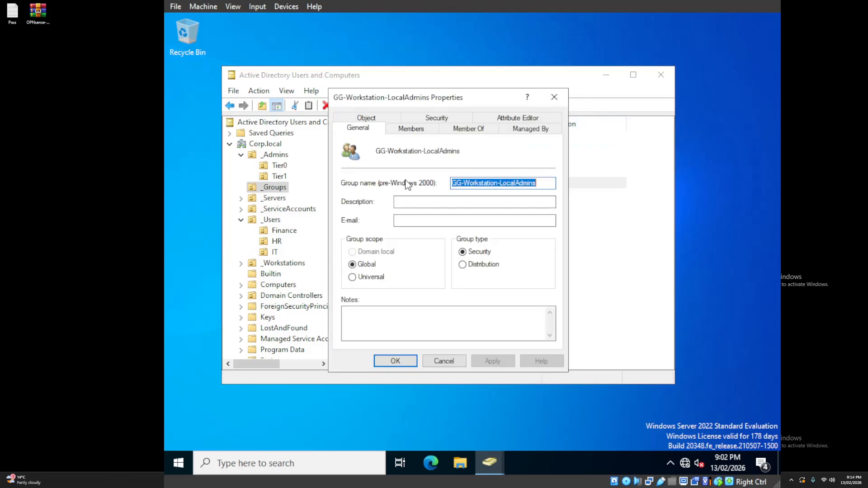
{"action": "left_click", "coordinate": [553, 96]}
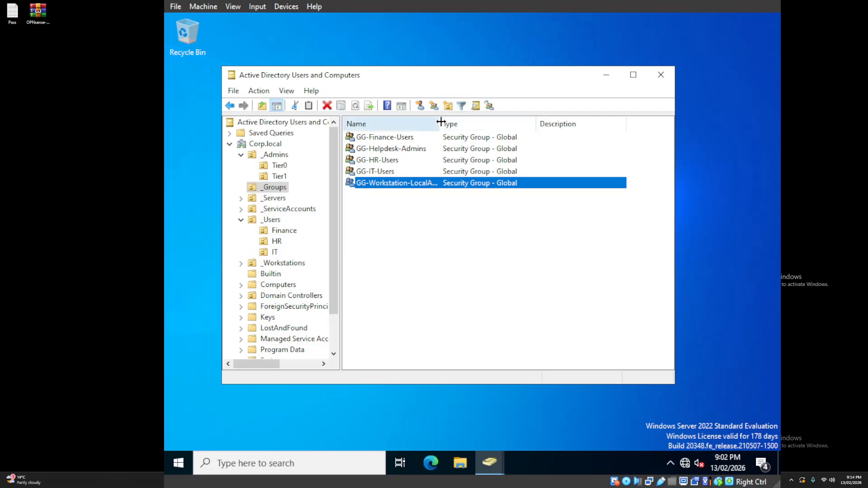
{"action": "left_click_drag", "start_coordinate": [439, 123], "coordinate": [479, 124]}
{"action": "left_click", "coordinate": [360, 210]}
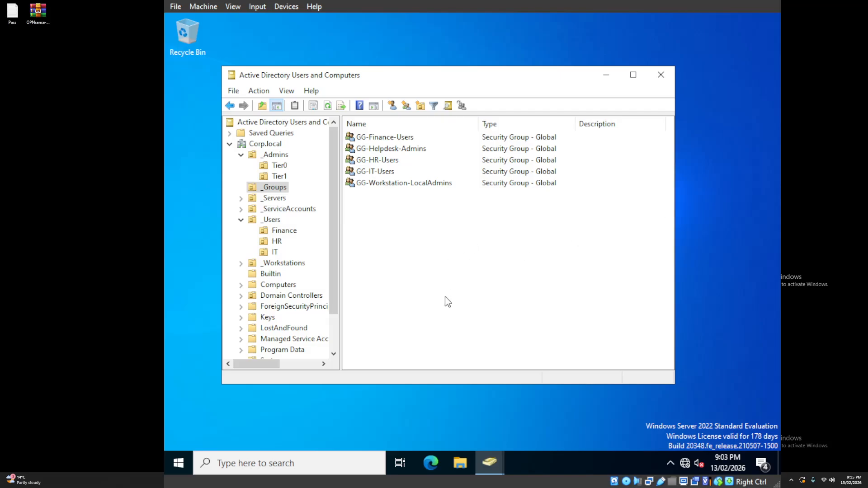
Step: Review the contents of the _Admins OU, its Tier0 and Tier1 OUs, and the _ServiceAccounts OU
{"action": "left_click", "coordinate": [275, 155]}
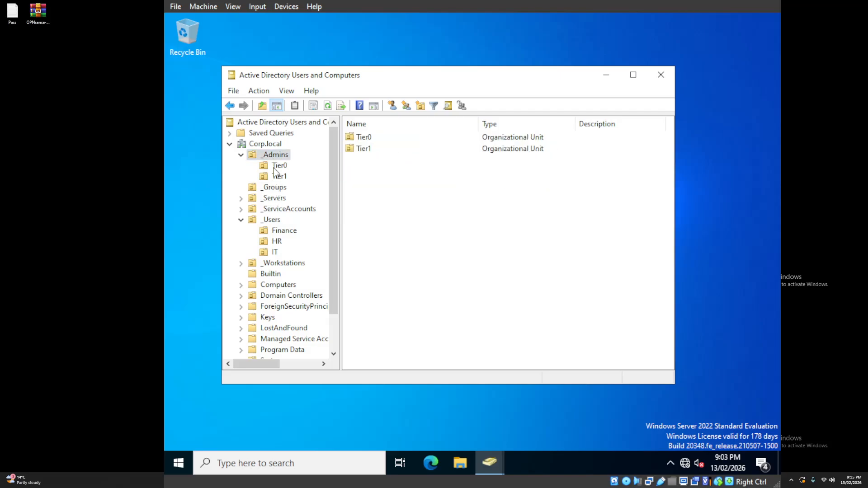
{"action": "left_click", "coordinate": [276, 168]}
{"action": "left_click", "coordinate": [276, 177]}
{"action": "left_click", "coordinate": [273, 209]}
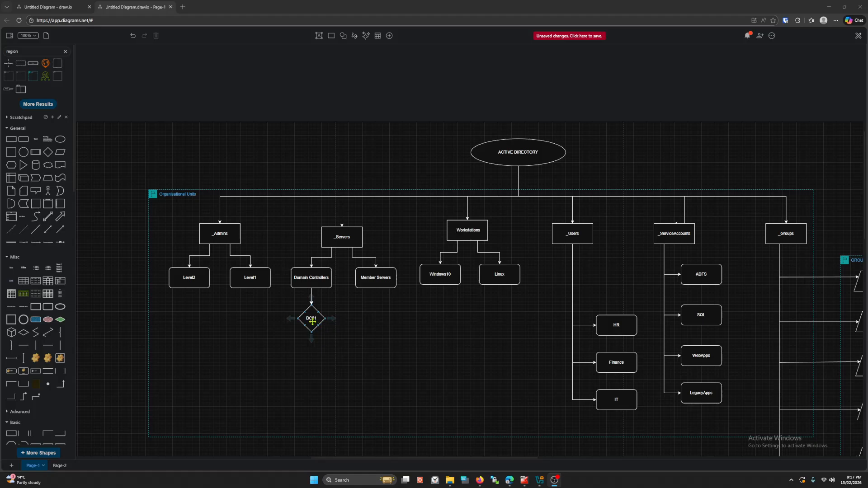
Step: Examine where DC01 belongs under _Servers in the draw.io Active Directory diagram, and return to the Windows Server virtual machine
{"action": "scroll", "coordinate": [316, 322], "scroll_direction": "up", "scroll_amount": 4}
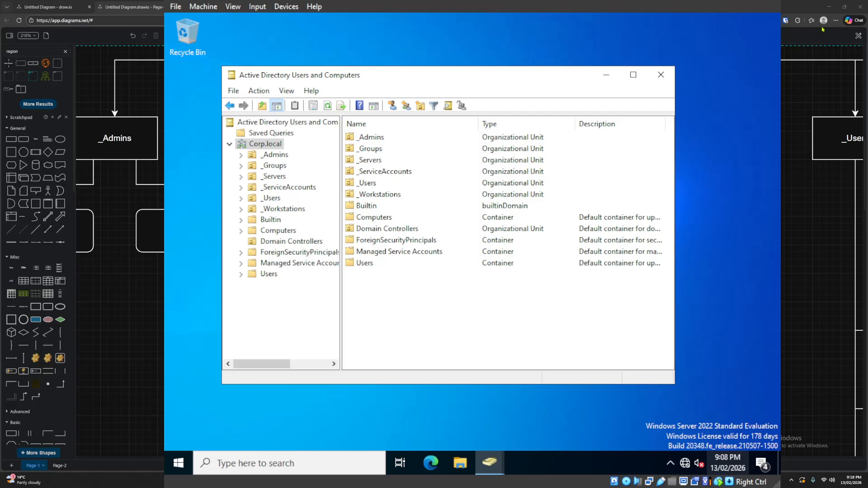
{"action": "left_click", "coordinate": [829, 7]}
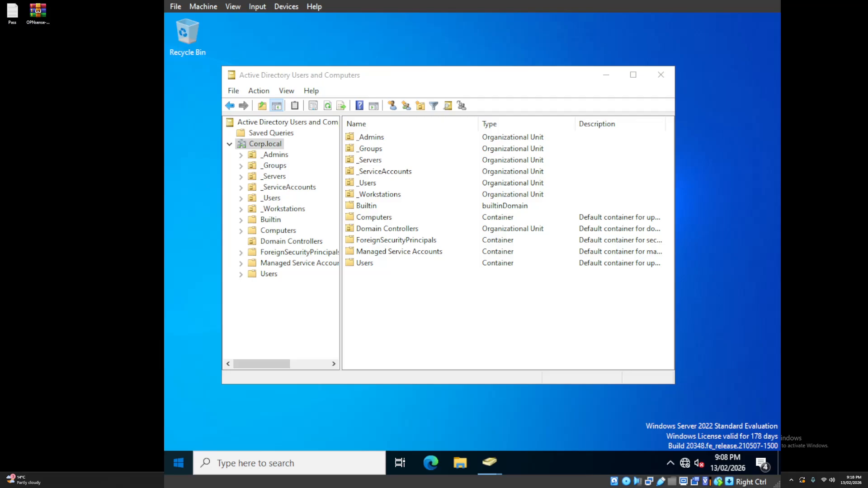
Step: Open Server Manager, dismiss the Windows Admin Center notice, check the Local Server properties for the computer name, and close Server Manager
{"action": "left_click", "coordinate": [179, 463]}
{"action": "mouse_move", "coordinate": [182, 408]}
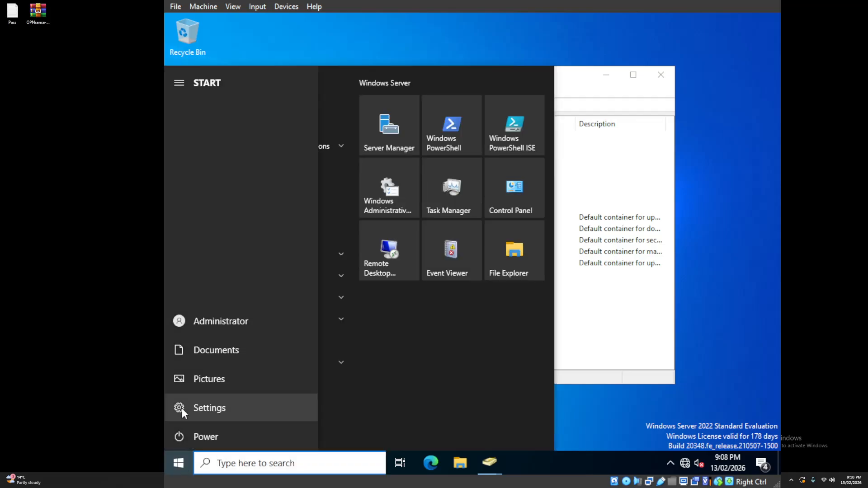
{"action": "left_click", "coordinate": [610, 355]}
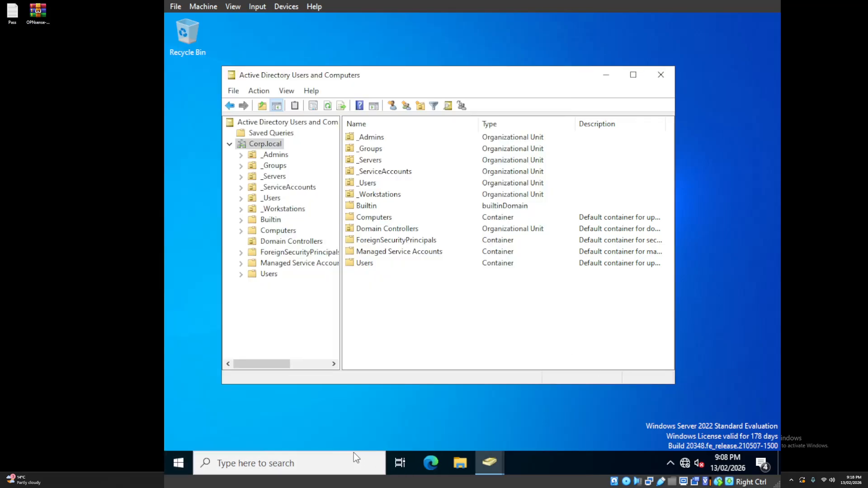
{"action": "left_click", "coordinate": [319, 457]}
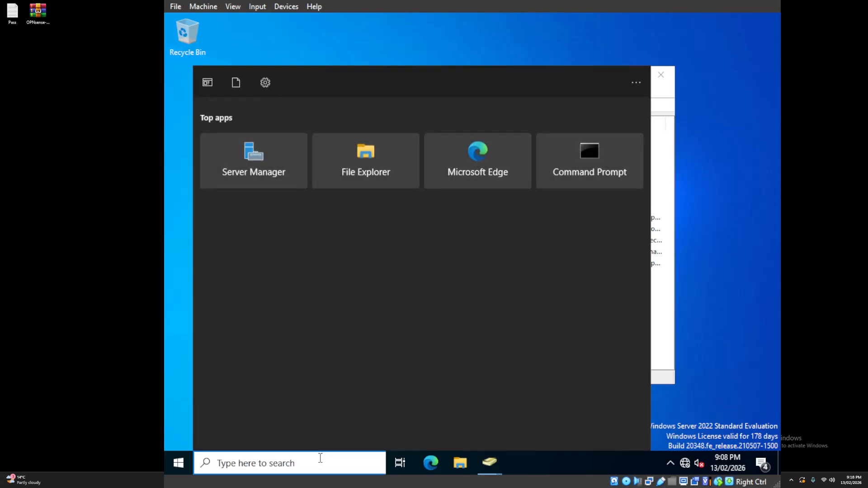
{"action": "left_click", "coordinate": [271, 181]}
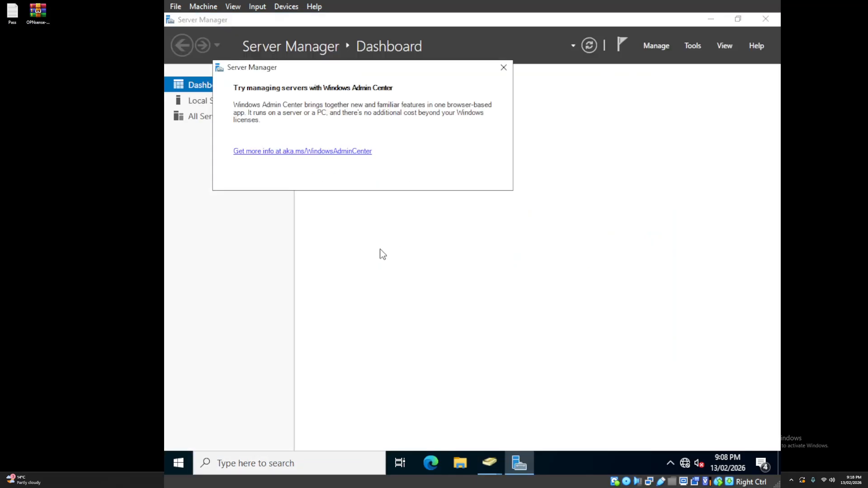
{"action": "left_click", "coordinate": [504, 67]}
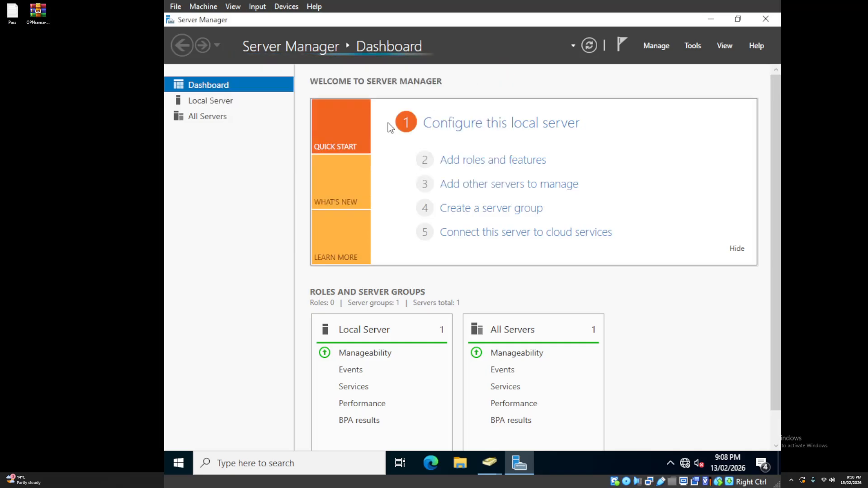
{"action": "left_click", "coordinate": [214, 103]}
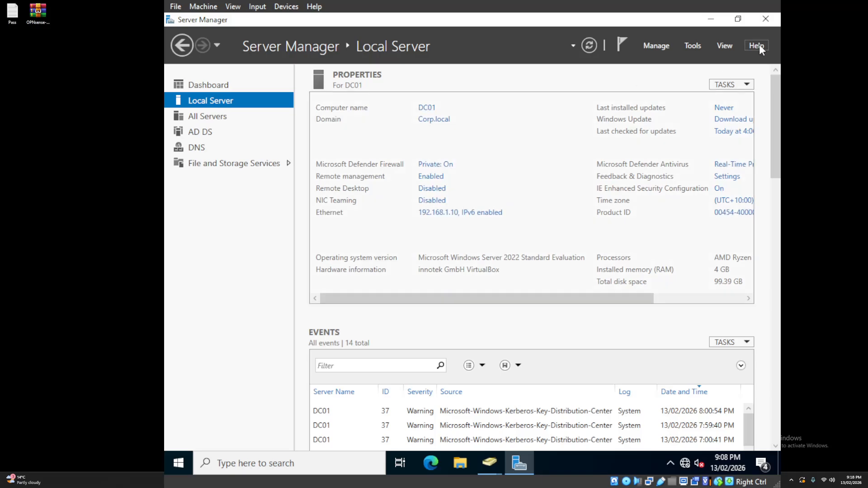
{"action": "left_click", "coordinate": [764, 19]}
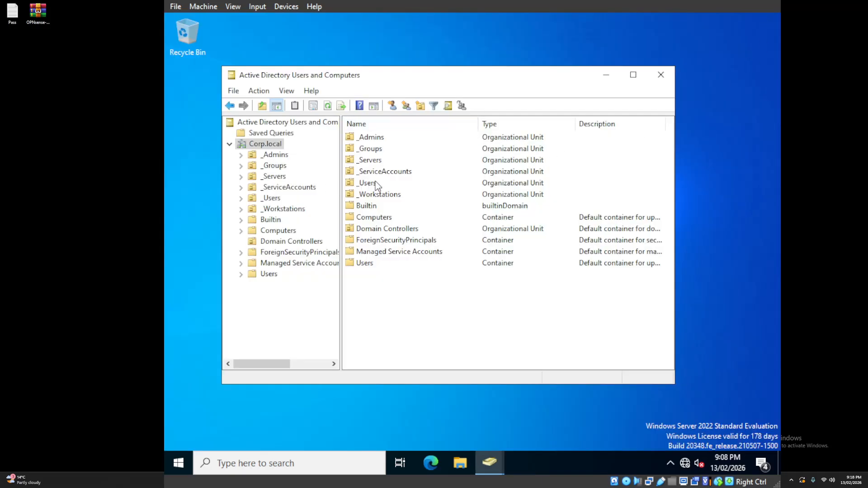
Step: Check the contents of the Domain Controllers OU inside _Servers
{"action": "double_click", "coordinate": [367, 160]}
{"action": "double_click", "coordinate": [383, 138]}
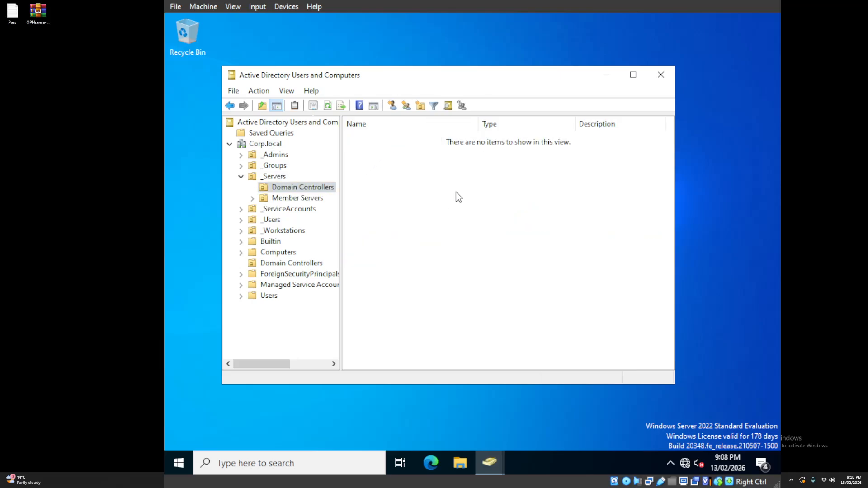
{"action": "left_click_drag", "start_coordinate": [428, 196], "coordinate": [535, 293]}
Step: Move the DC01 computer from the default Domain Controllers OU into the Domain Controllers OU under _Servers, and open that destination OU
{"action": "left_click", "coordinate": [265, 144]}
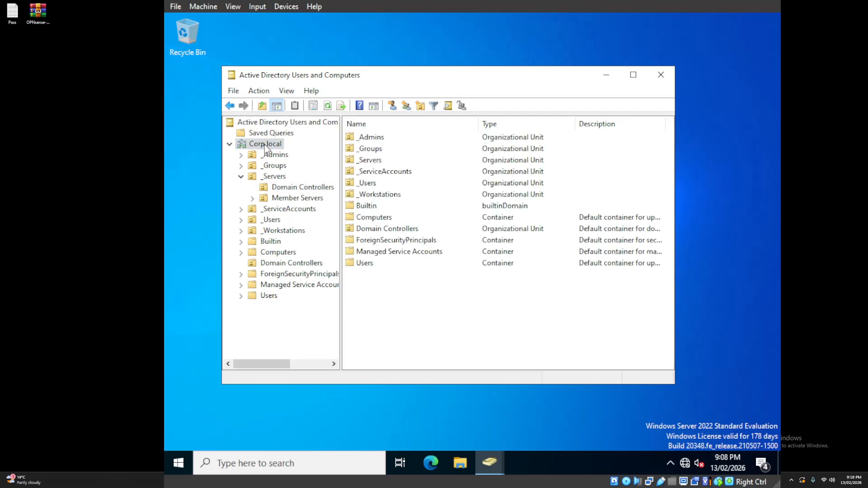
{"action": "double_click", "coordinate": [365, 229]}
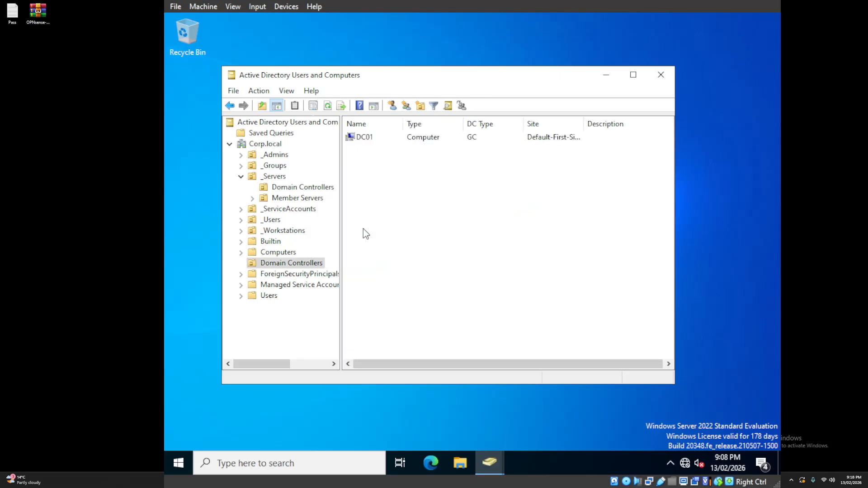
{"action": "right_click", "coordinate": [367, 137]}
{"action": "left_click", "coordinate": [400, 170]}
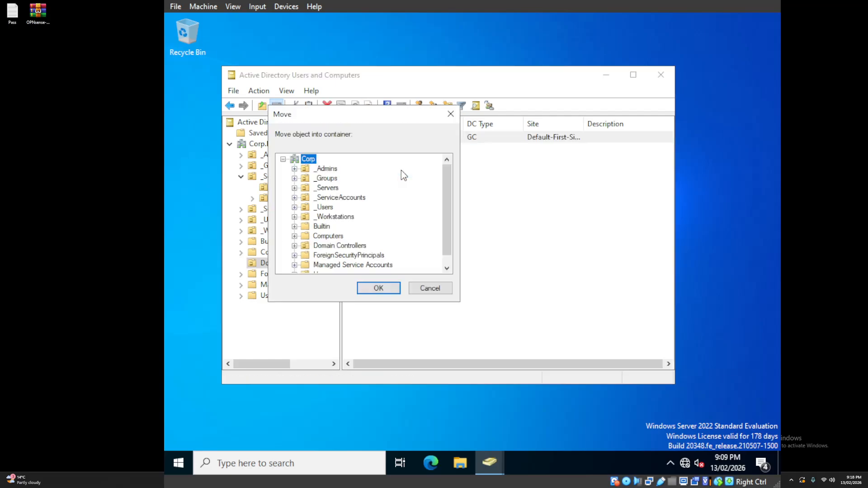
{"action": "left_click", "coordinate": [294, 188]}
{"action": "left_click", "coordinate": [306, 198]}
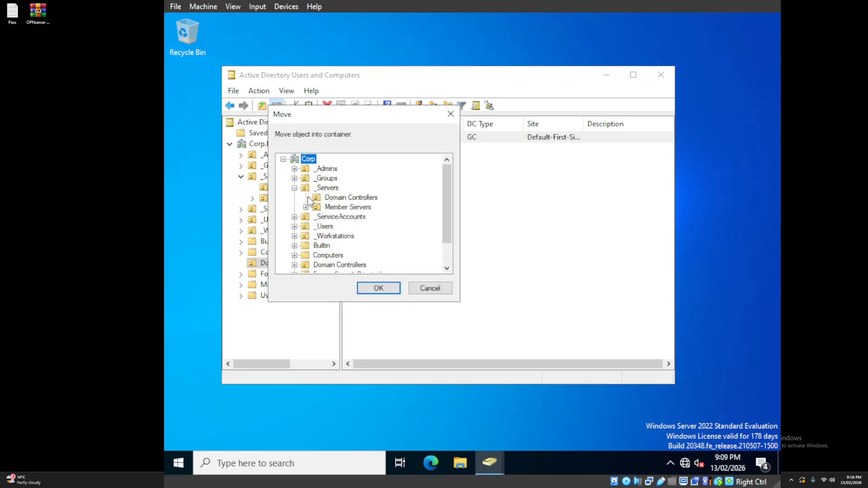
{"action": "left_click", "coordinate": [340, 198]}
{"action": "left_click", "coordinate": [379, 291]}
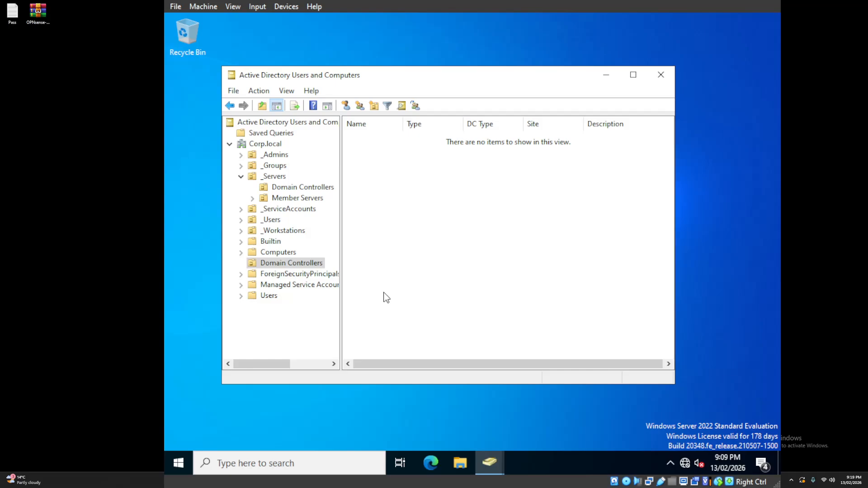
{"action": "left_click", "coordinate": [276, 189]}
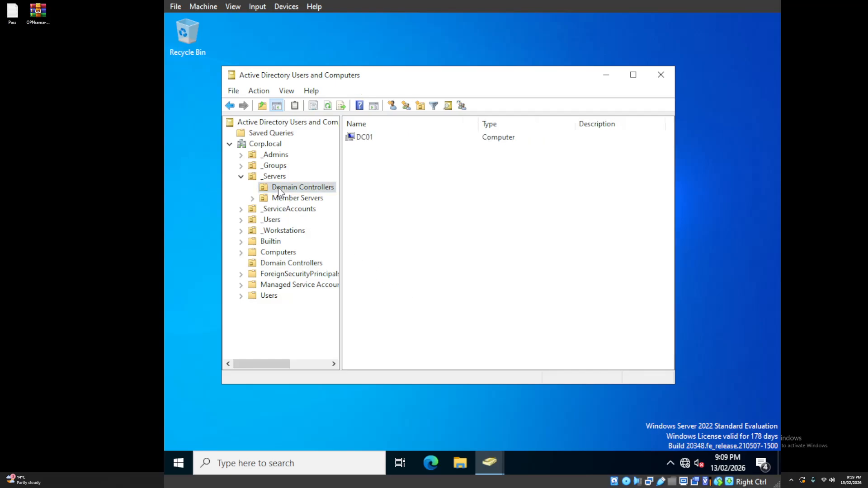